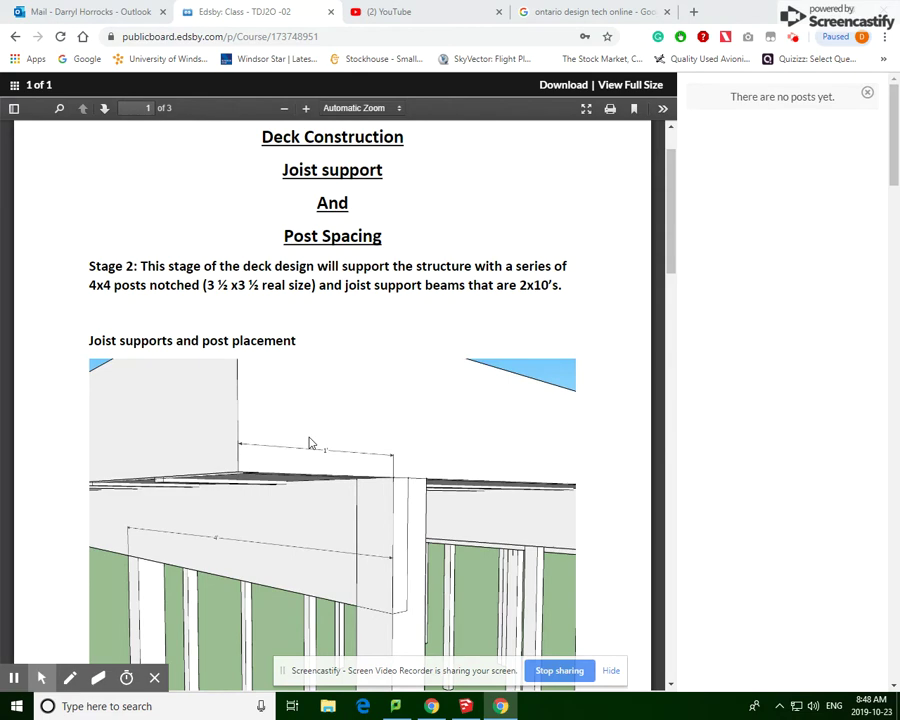
Read through the Edsby handout's Stage 2 instructions on joist supports and post spacing
scroll(311, 444, "down", 1)
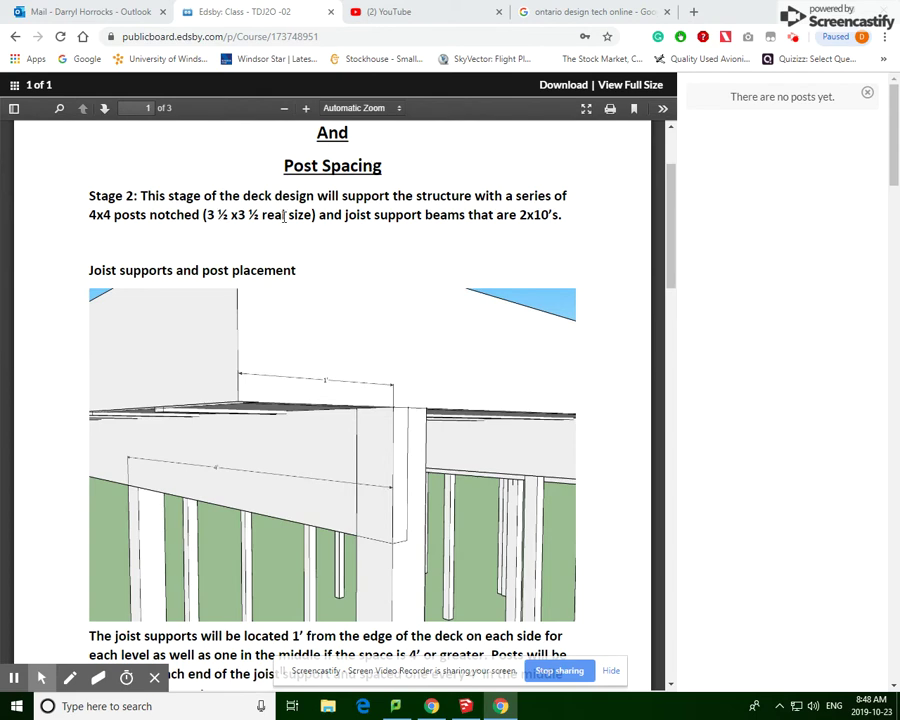
scroll(618, 489, "down", 7)
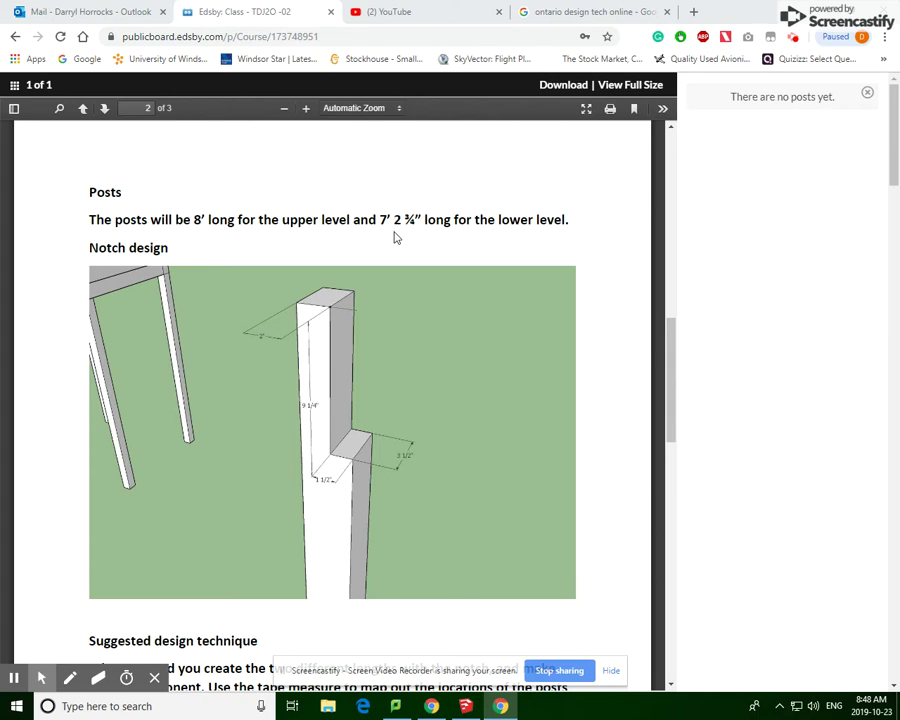
scroll(395, 237, "up", 10)
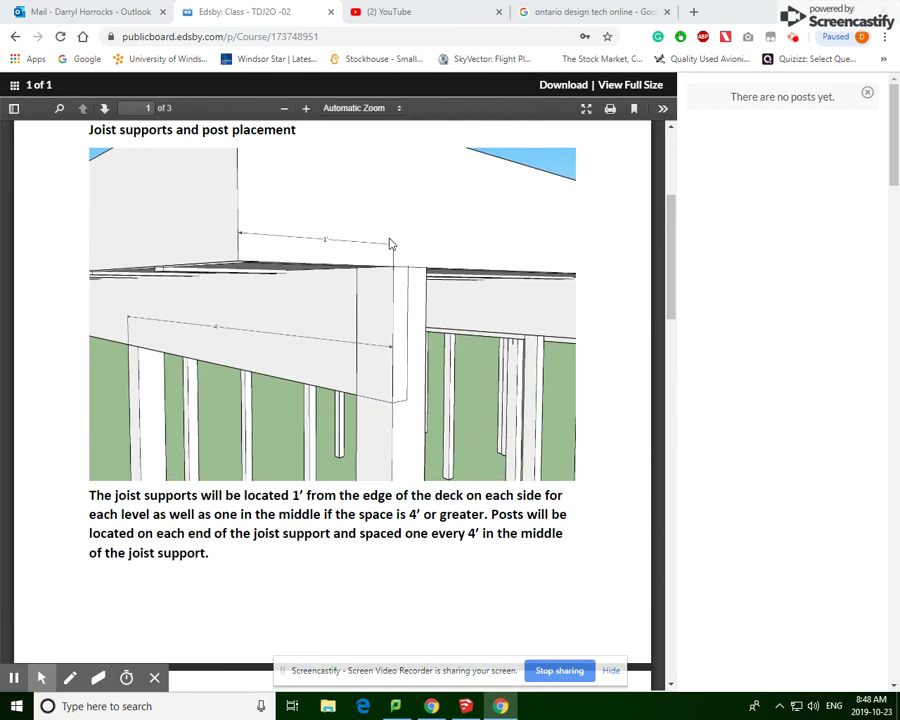
scroll(392, 347, "down", 10)
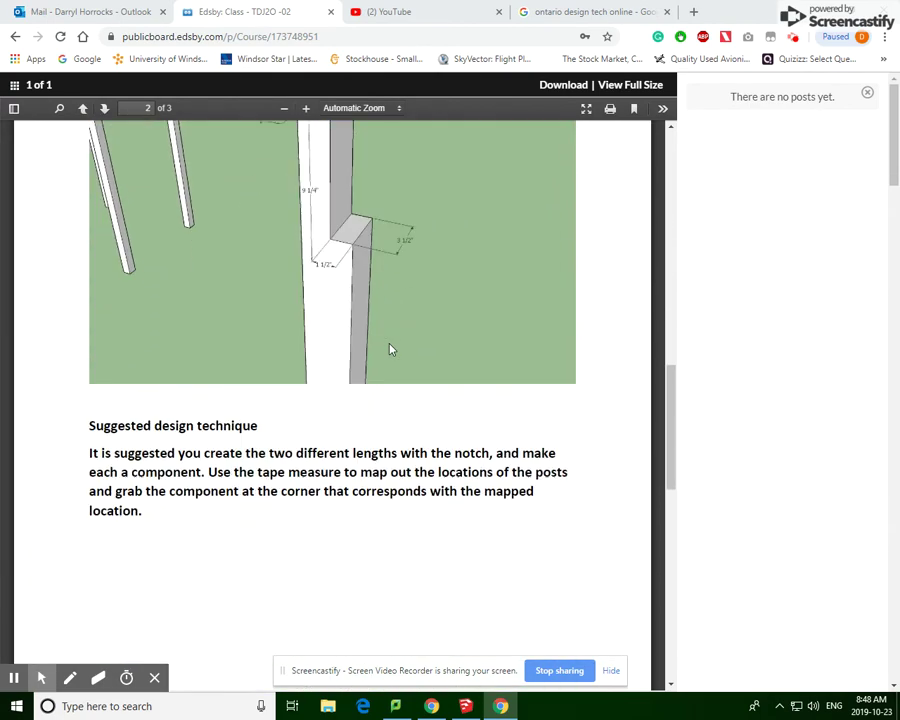
scroll(390, 347, "down", 8)
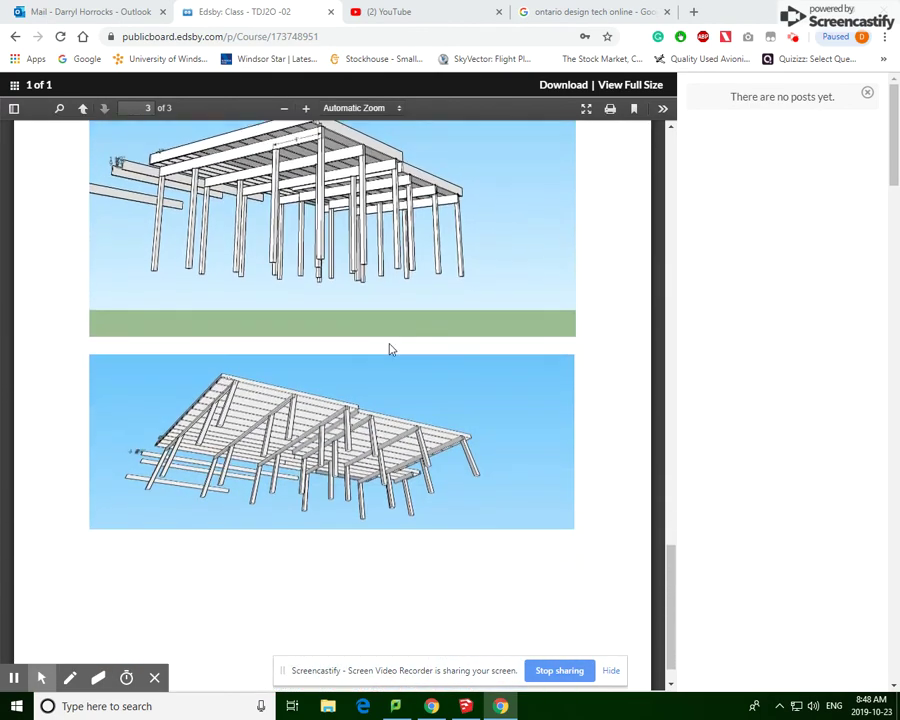
scroll(518, 381, "up", 10)
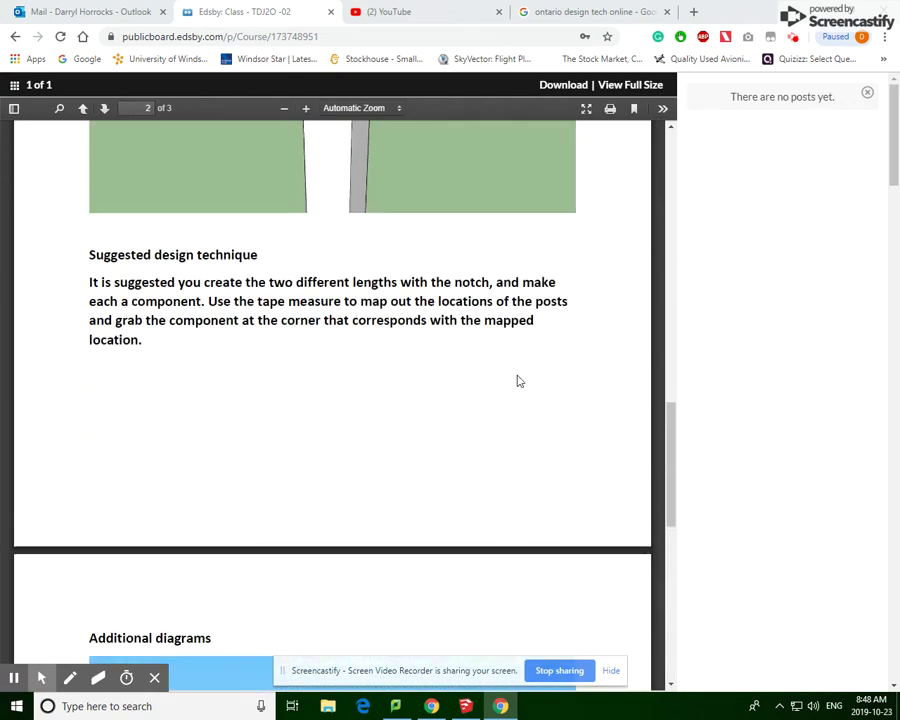
scroll(518, 379, "up", 8)
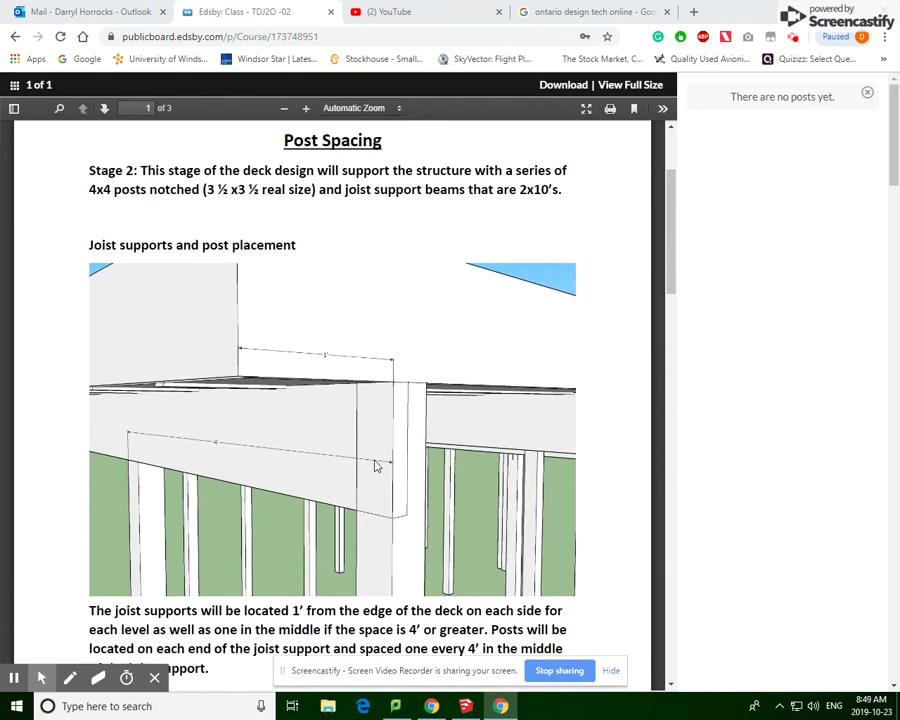
scroll(440, 430, "down", 2)
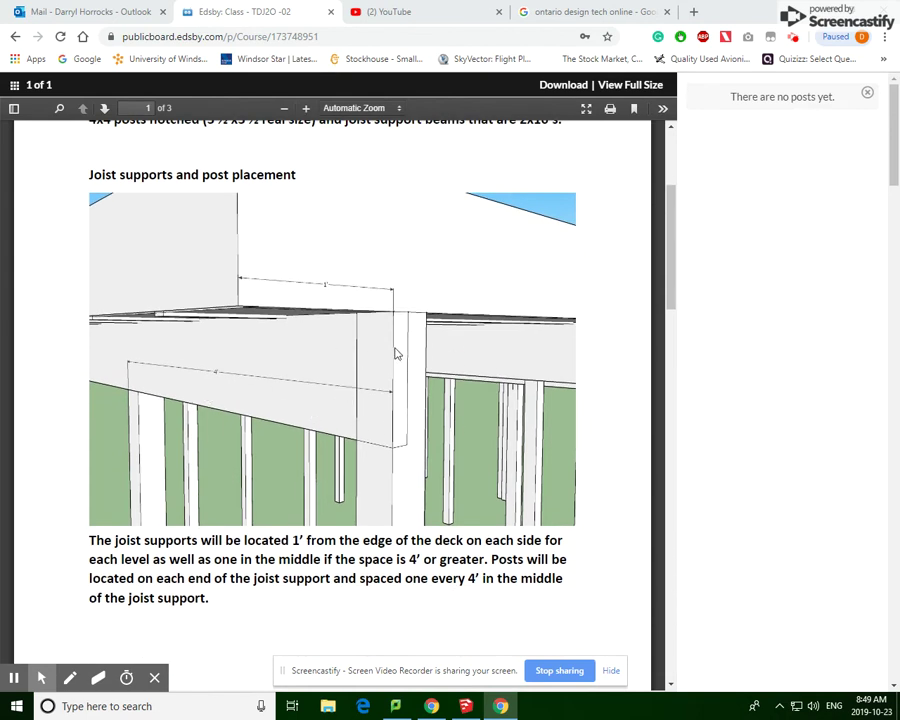
scroll(386, 365, "up", 4)
Finish reviewing the handout and bring up the SketchUp Deck working file
scroll(386, 365, "down", 4)
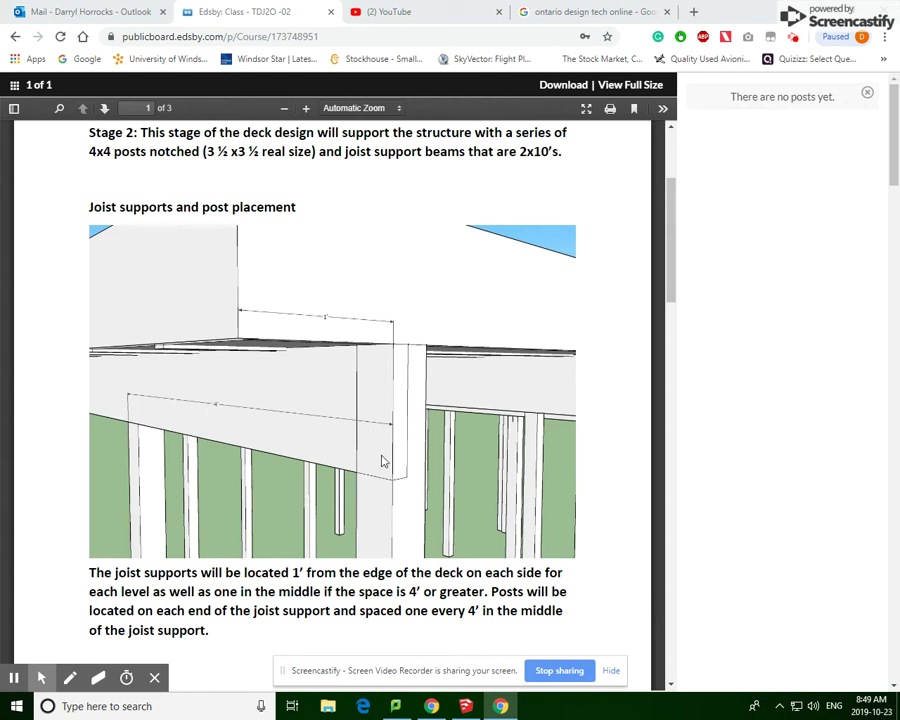
scroll(313, 462, "down", 5)
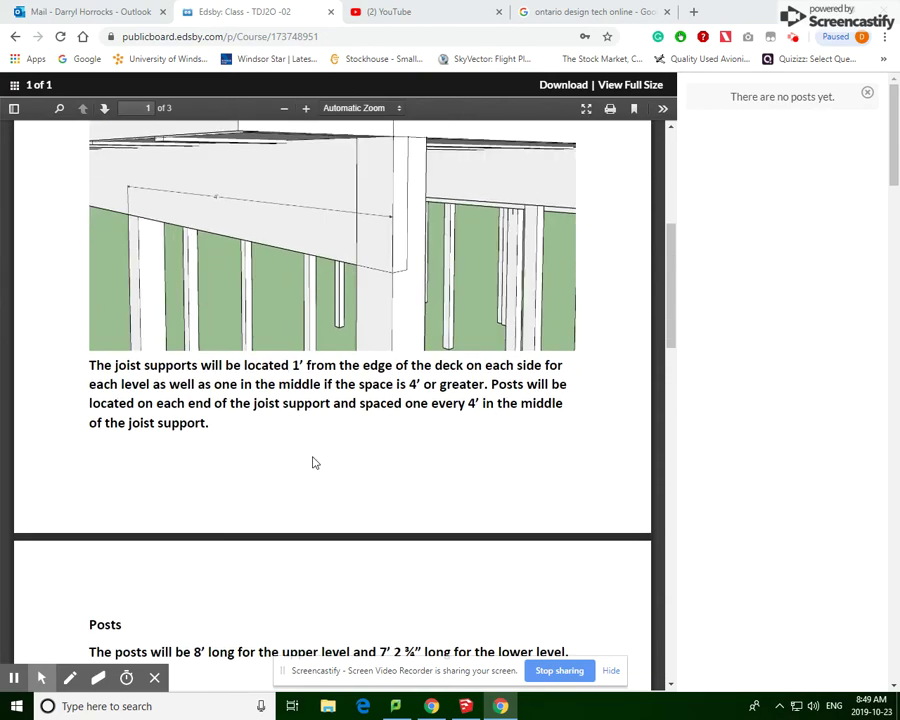
scroll(437, 461, "up", 3)
scroll(437, 461, "up", 3)
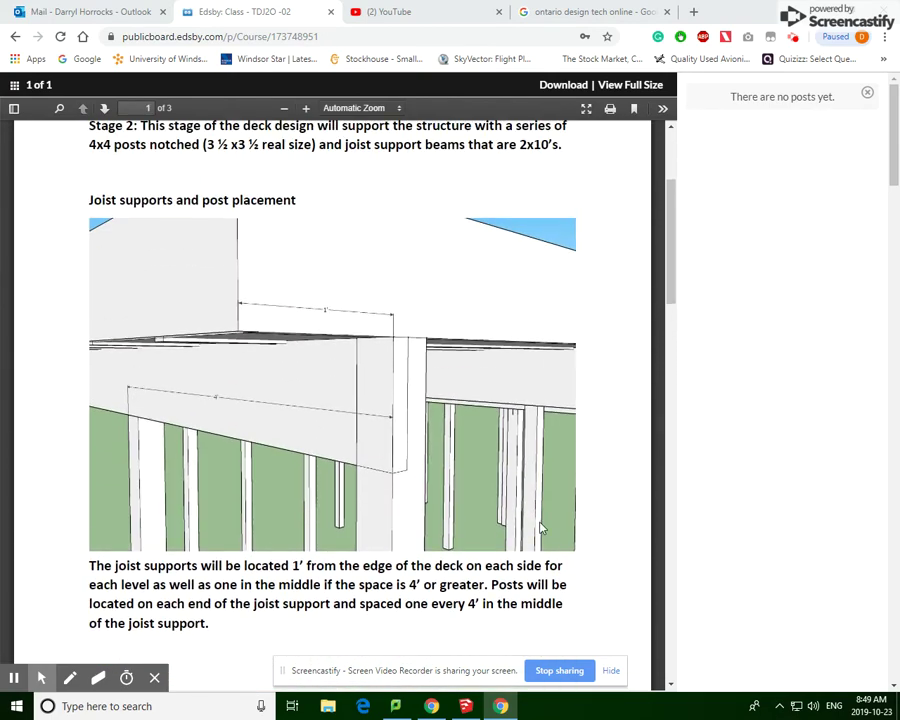
left_click(466, 706)
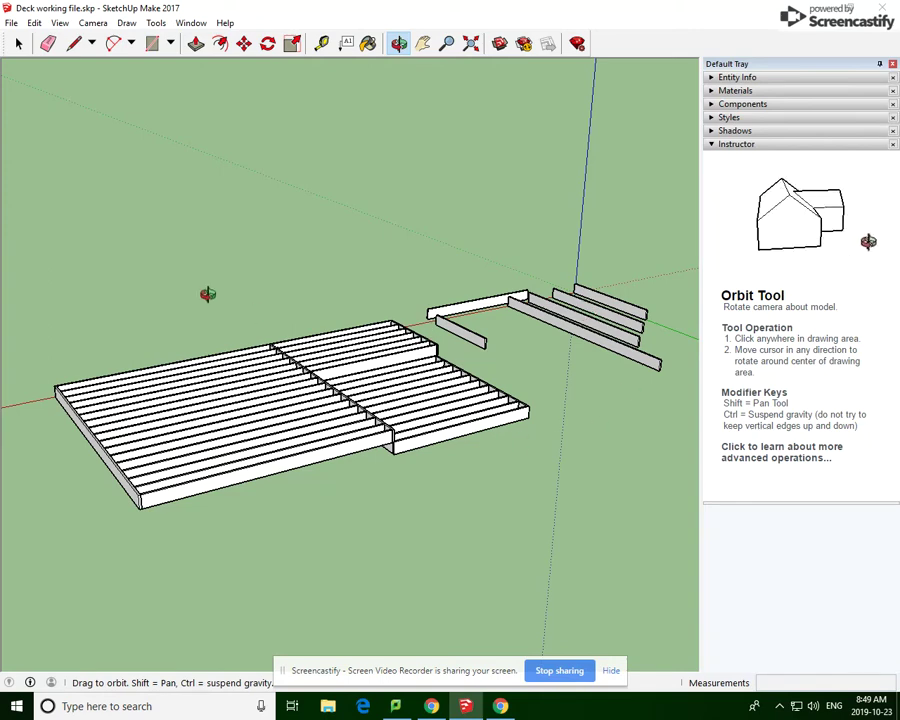
Draw a 3.5" by 3.5" square post footprint on clear ground beside the joists
left_click(423, 43)
left_click_drag(502, 386, 396, 394)
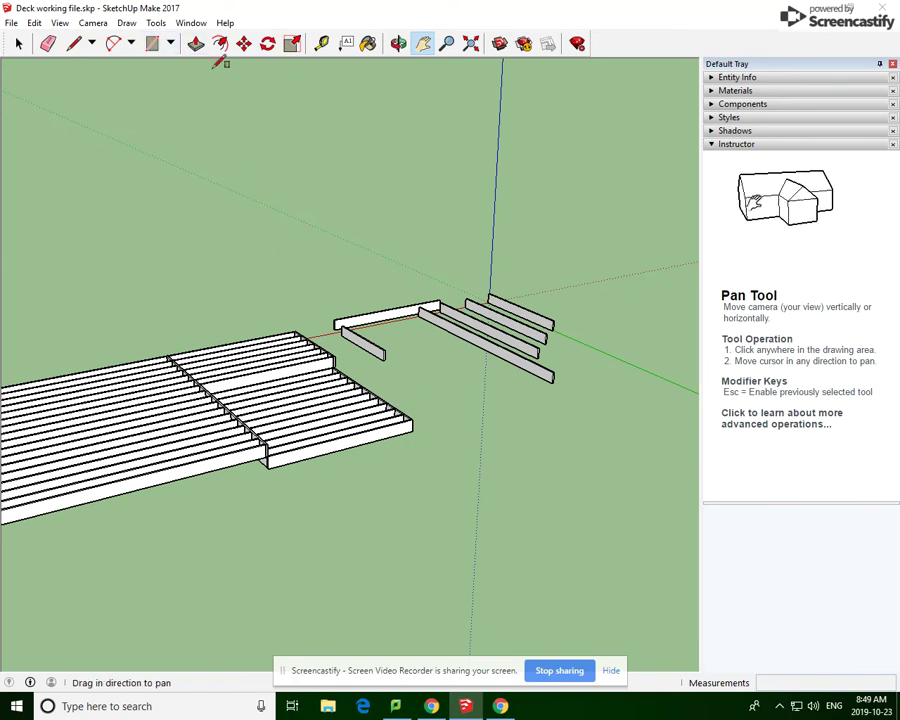
left_click(152, 47)
scroll(462, 392, "up", 2)
left_click(447, 372)
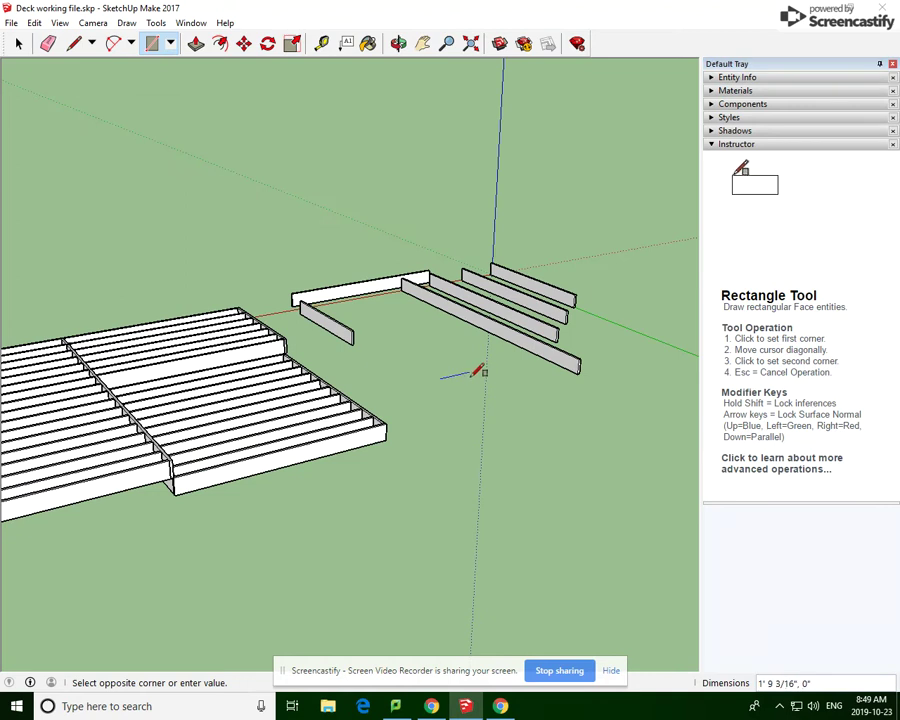
type("3.5")
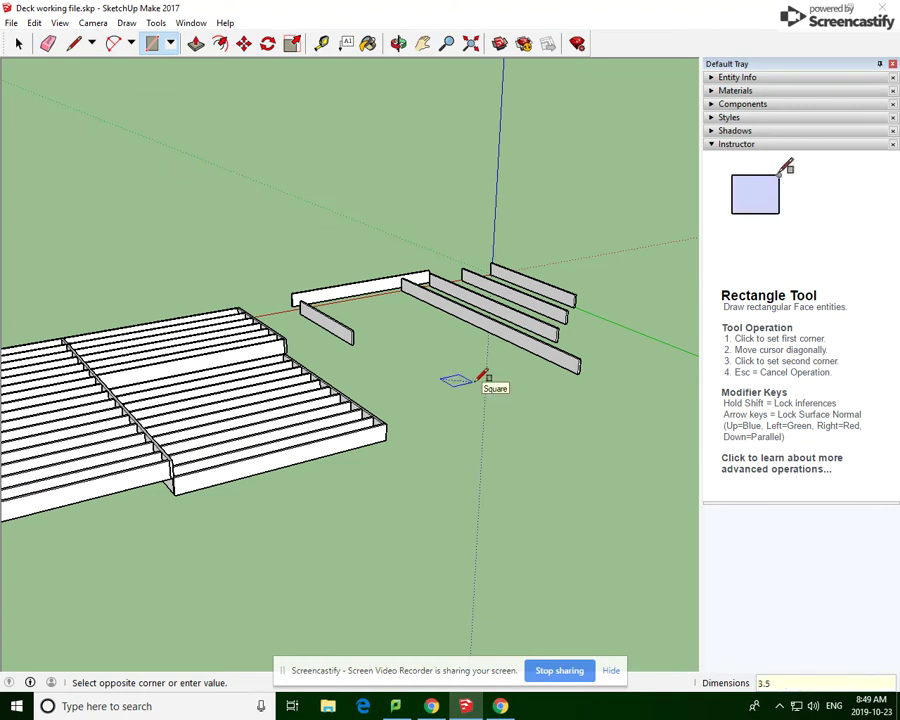
key("BackSpace")
key("BackSpace")
key("BackSpace")
type("3")
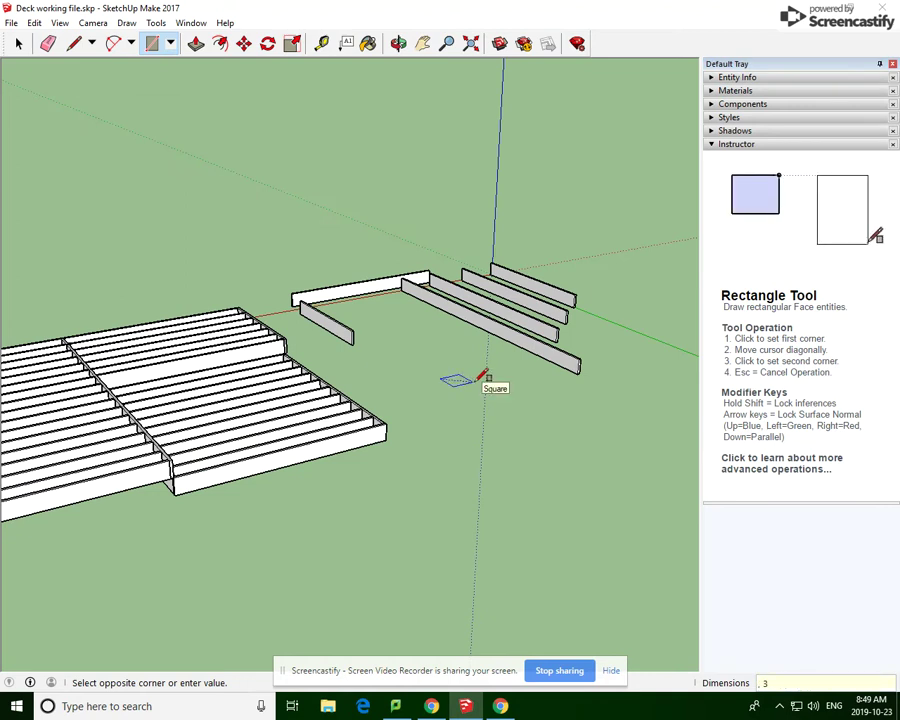
type(".5")
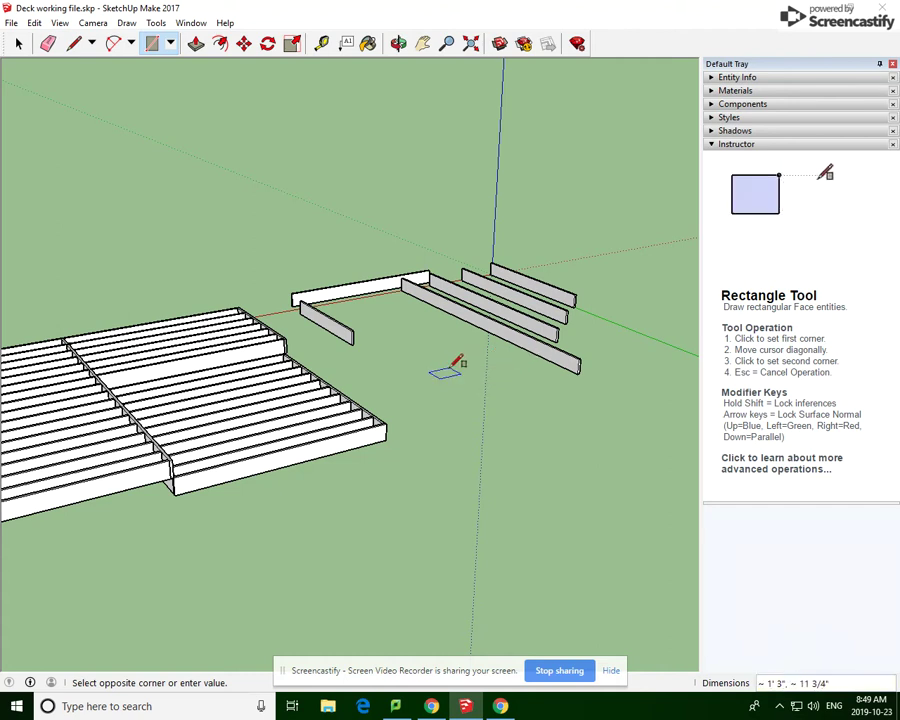
type("3.5")
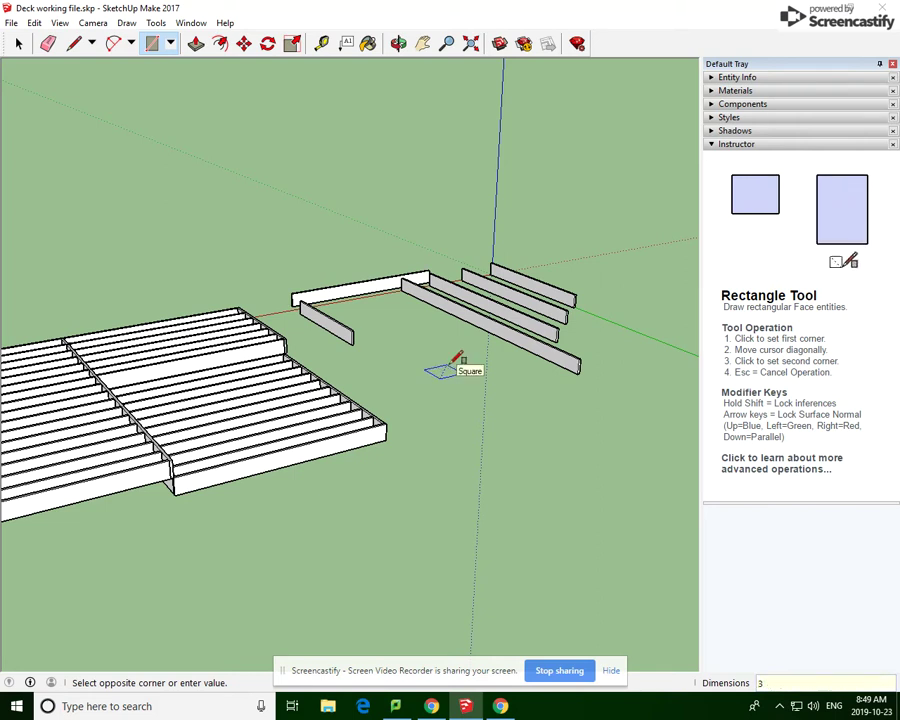
key("BackSpace")
key("BackSpace")
key("BackSpace")
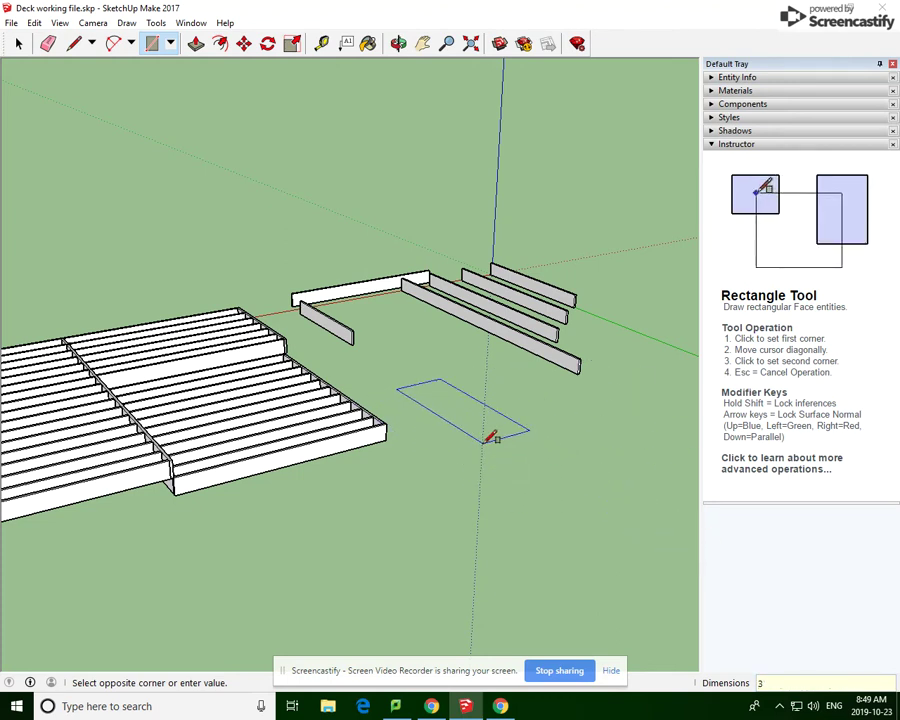
type("3.5\"")
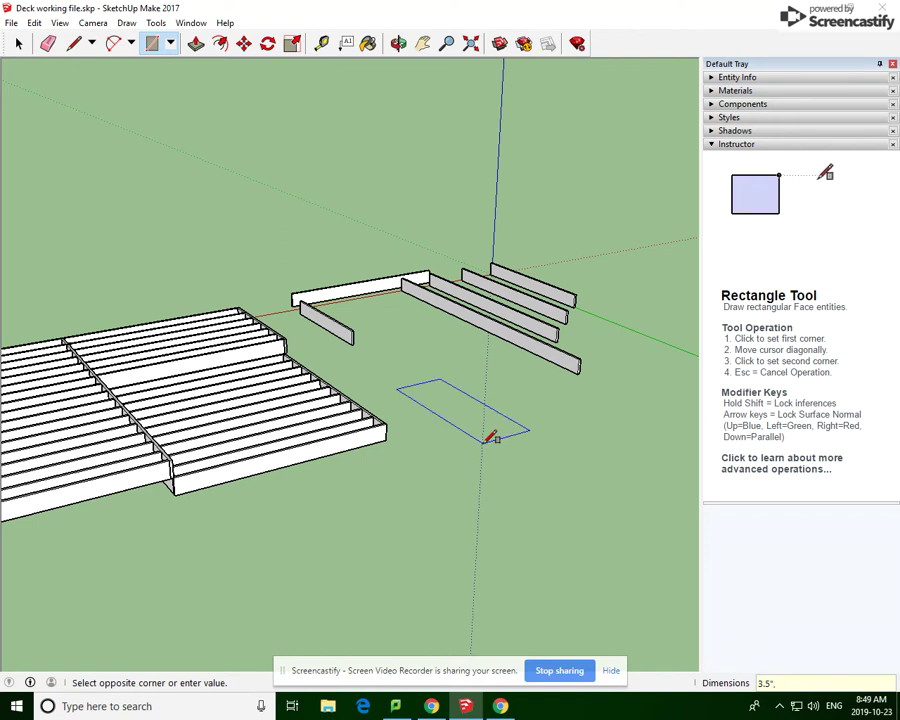
type(", 3.5")
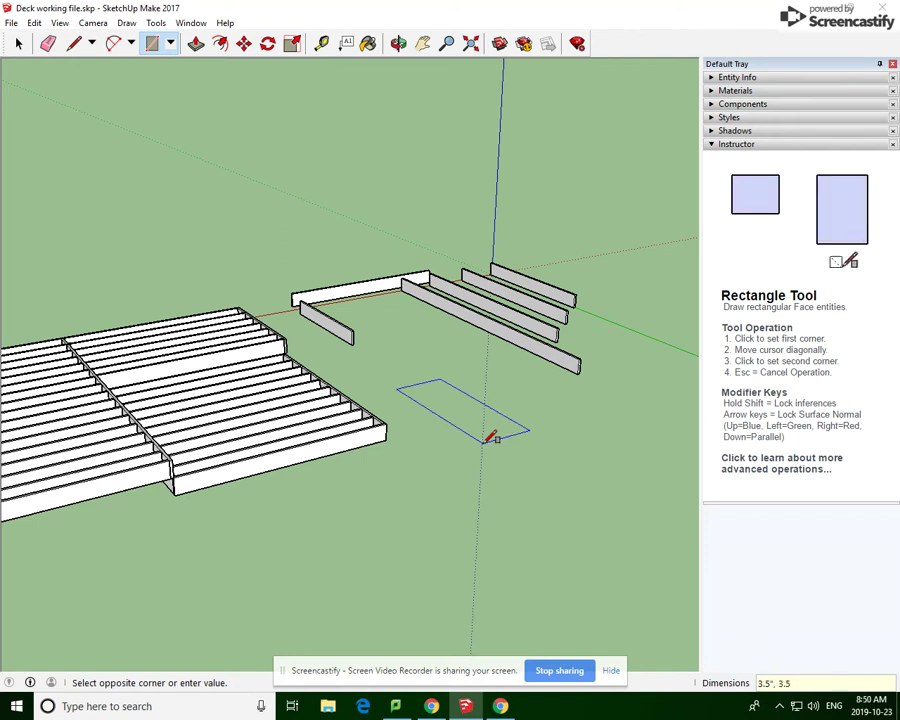
key("Return")
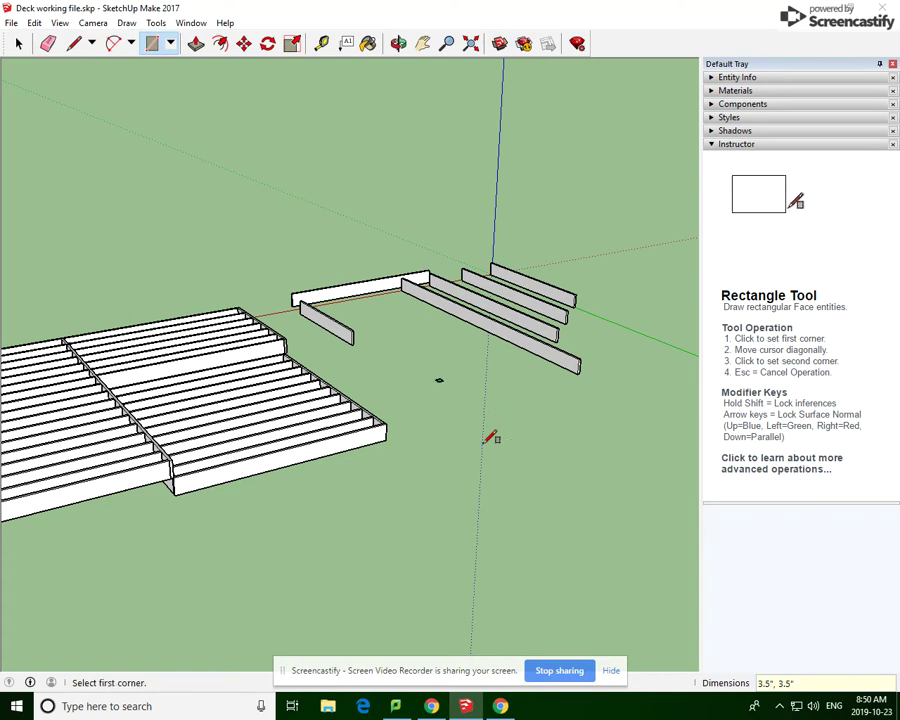
Extrude the square up into a post 8' tall
scroll(512, 372, "up", 5)
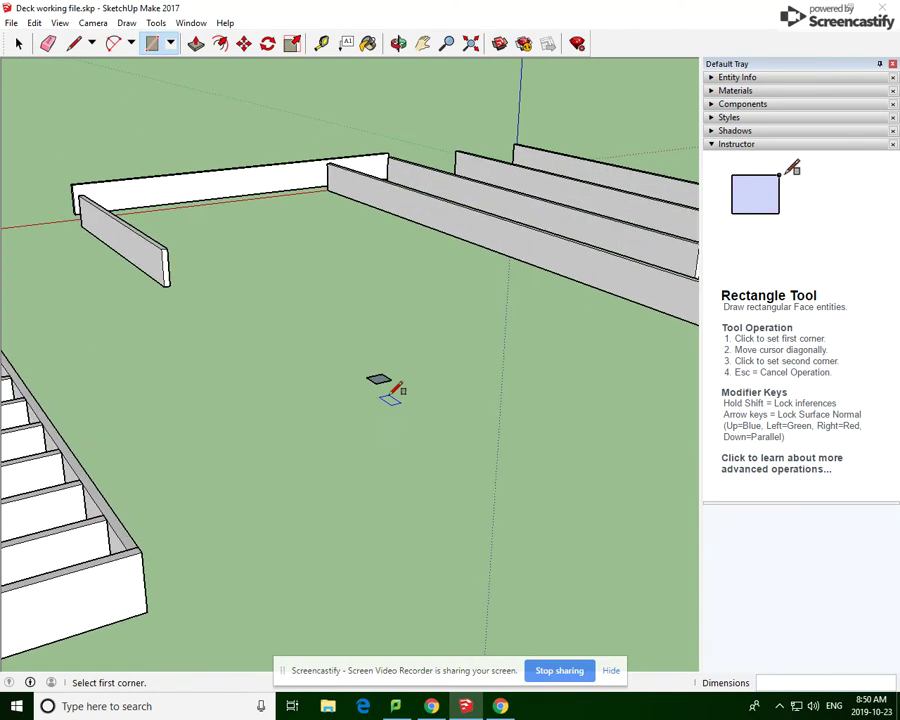
scroll(393, 388, "up", 2)
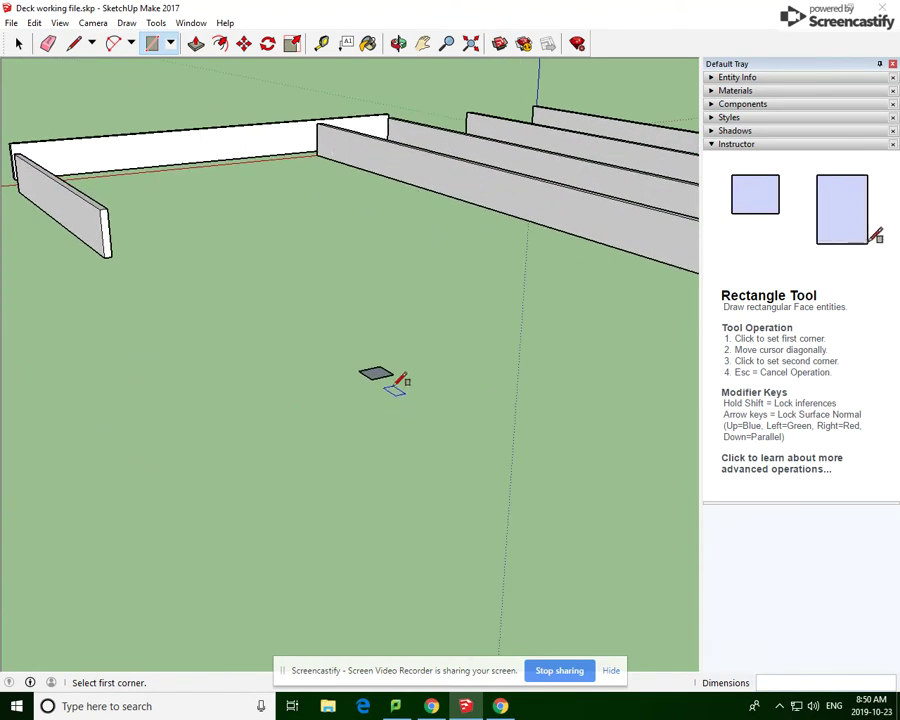
left_click(196, 45)
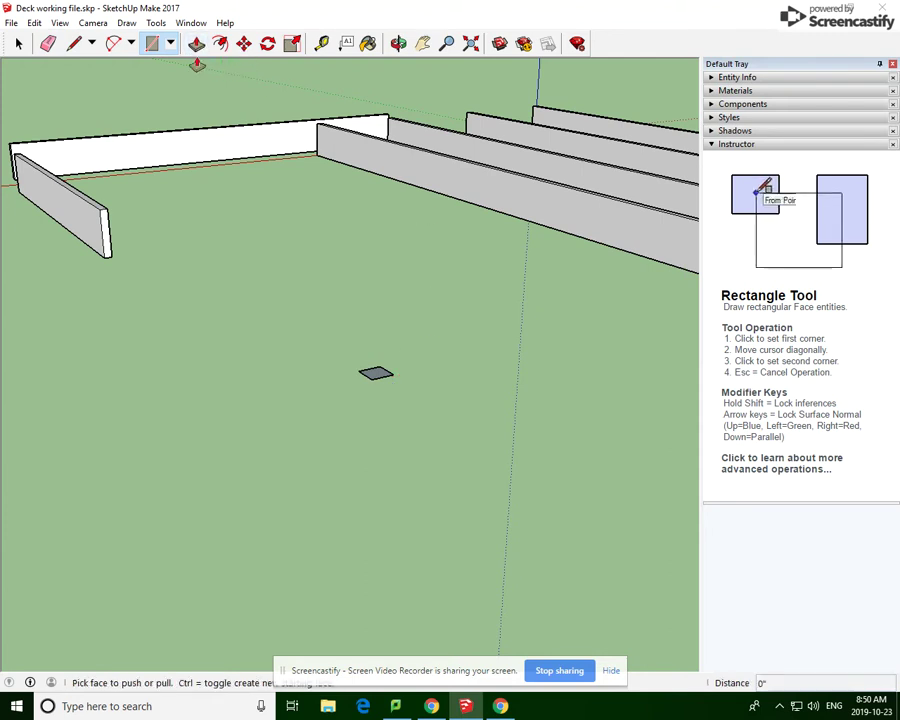
left_click_drag(374, 376, 353, 476)
type("8")
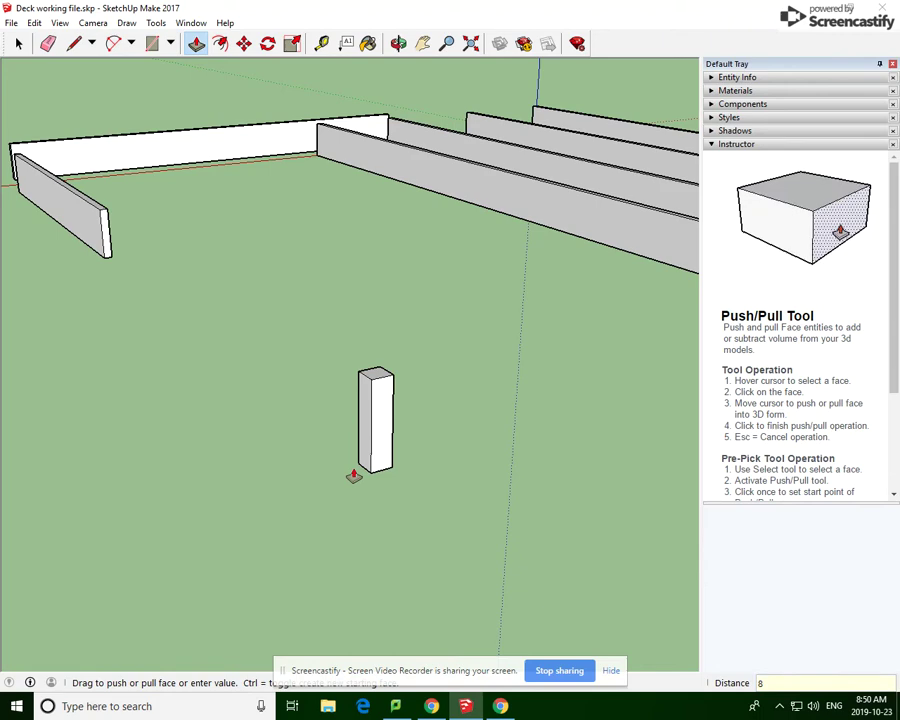
type("'")
key("Return")
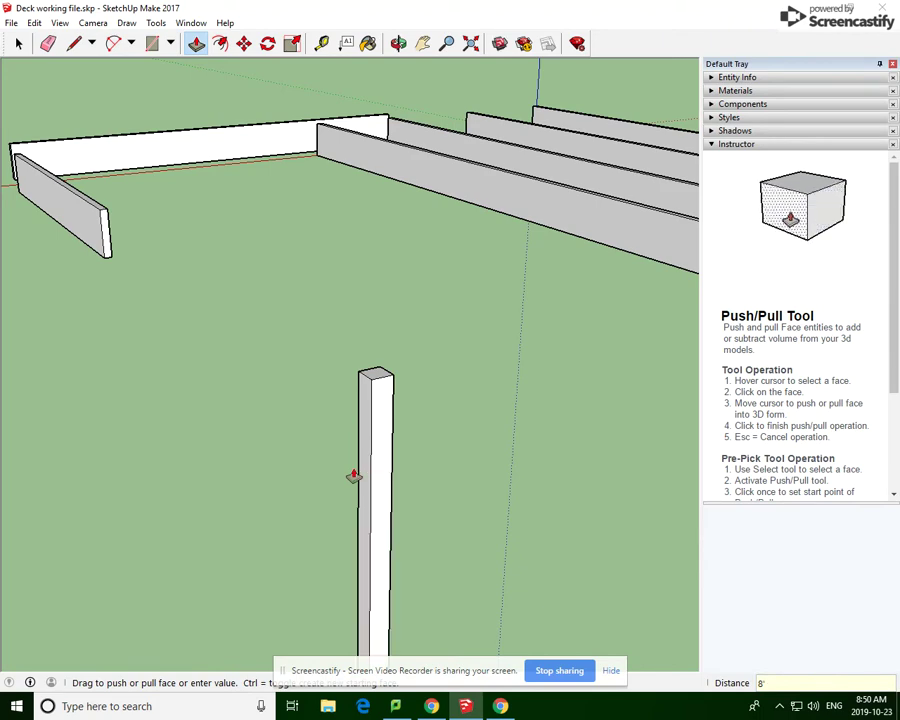
Bring up the Edsby assignment PDF in Chrome
scroll(406, 400, "down", 1)
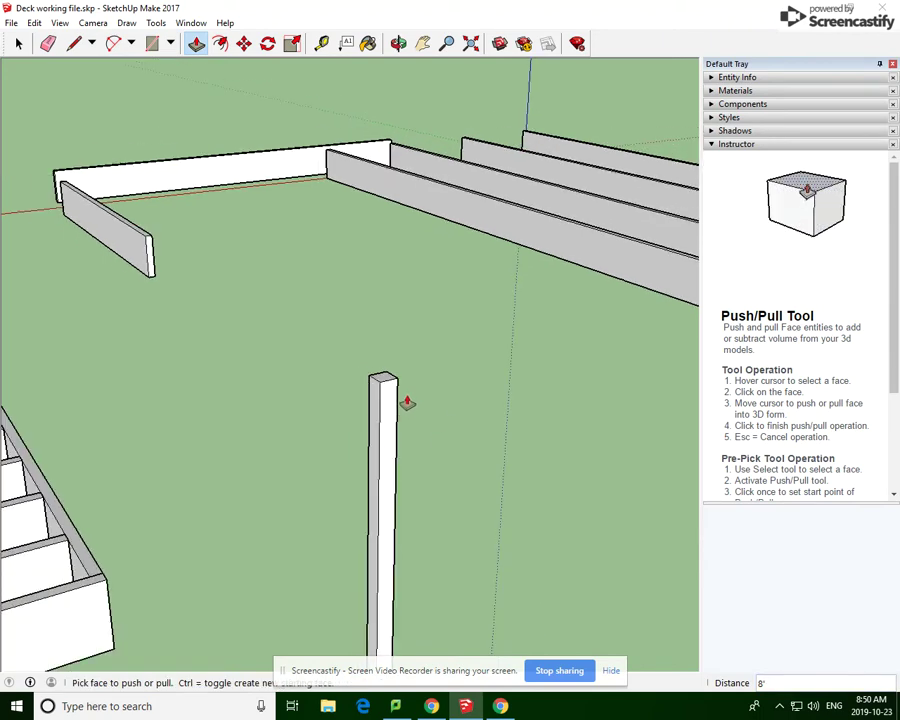
left_click(432, 706)
scroll(399, 455, "down", 2)
Scroll the handout to the Posts section: 8' upper, 7' 2¾" lower posts, notch design
scroll(399, 455, "down", 6)
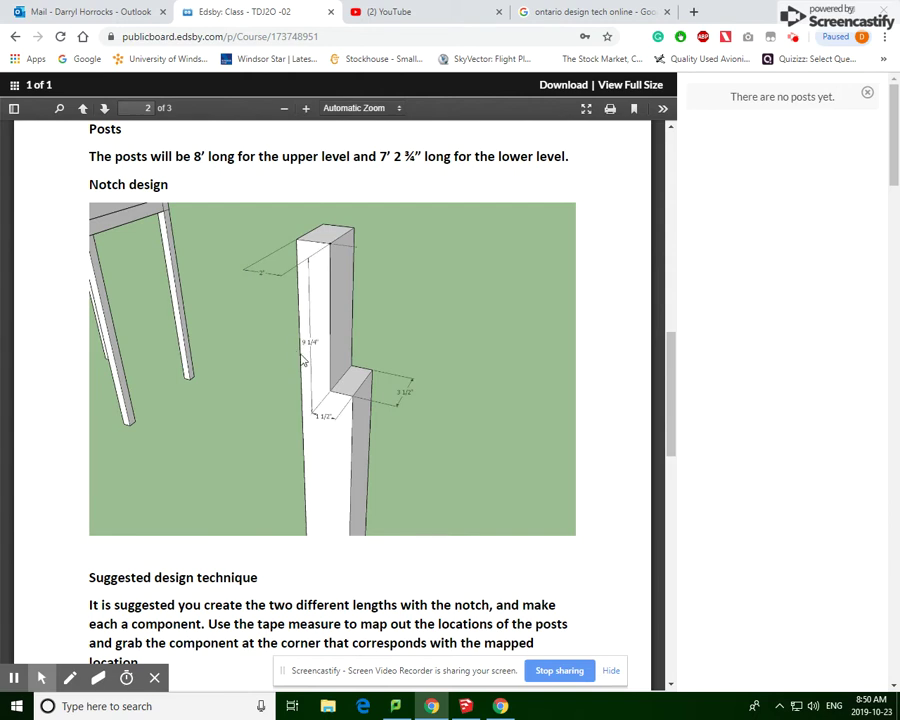
scroll(387, 402, "up", 5)
scroll(387, 402, "down", 5)
Draw a 9.5" by 1.5" rectangle at the top corner of the post face
left_click(465, 706)
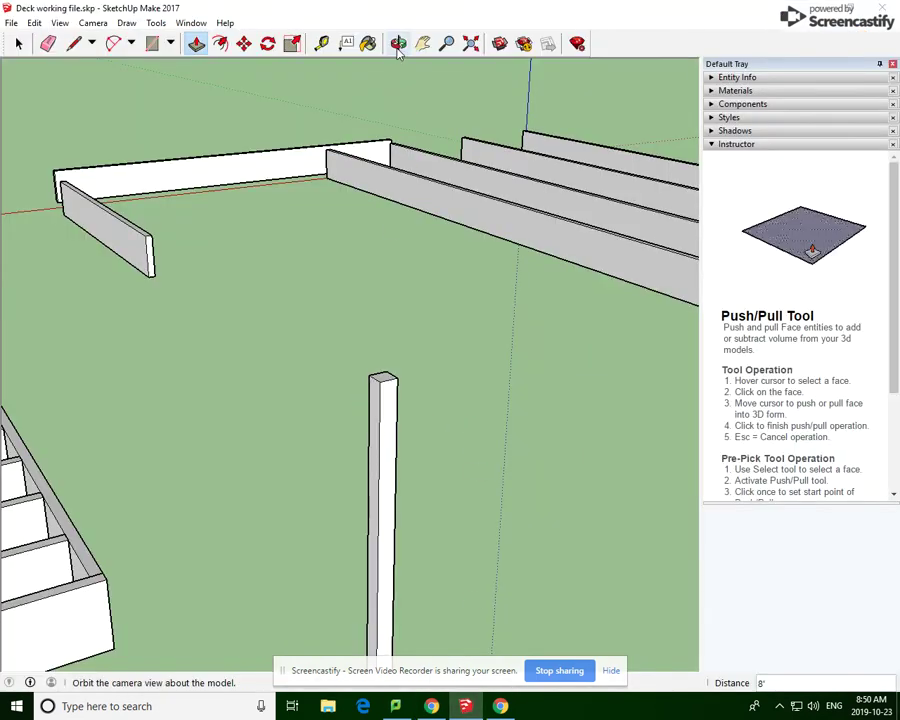
left_click(322, 45)
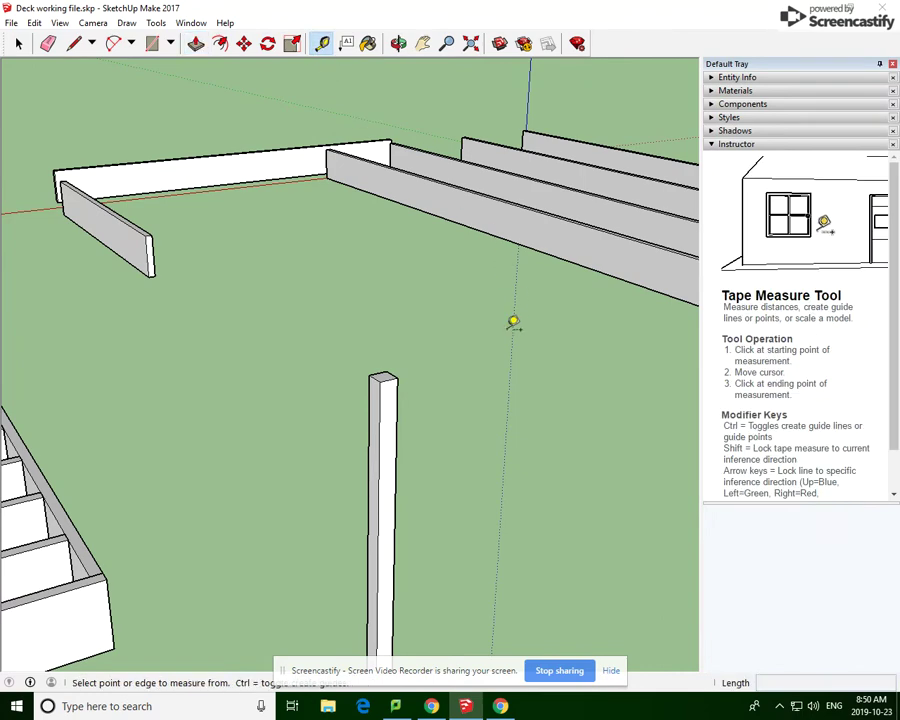
scroll(436, 390, "up", 4)
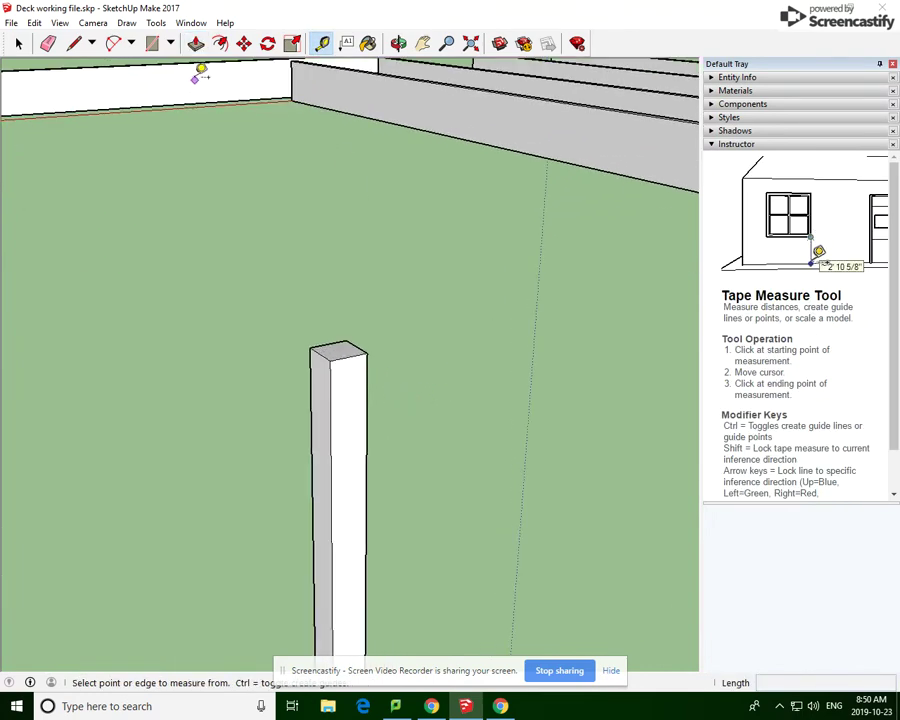
left_click(152, 43)
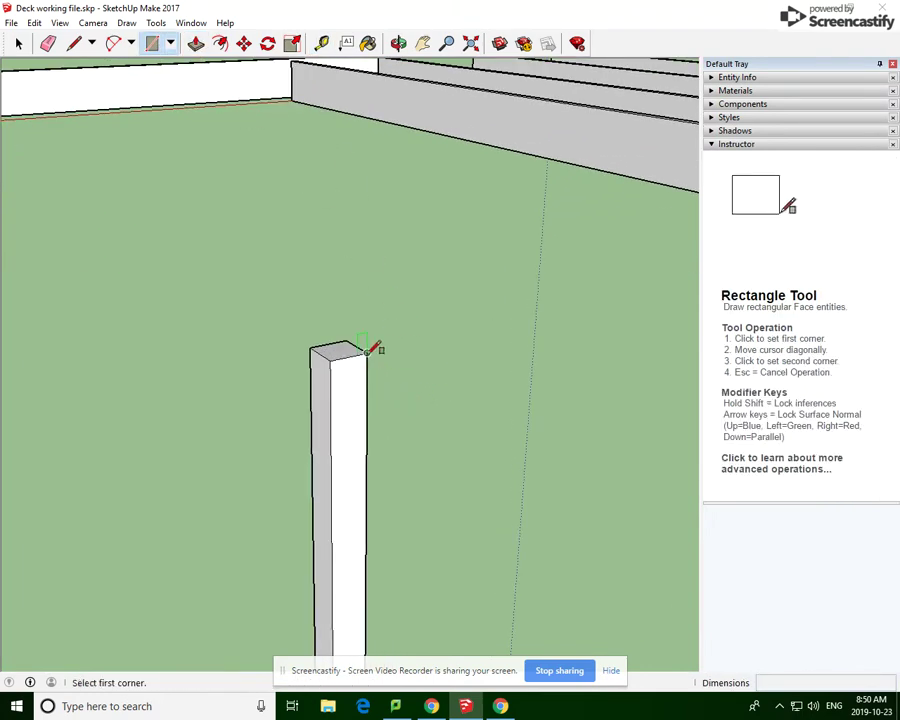
left_click(366, 352)
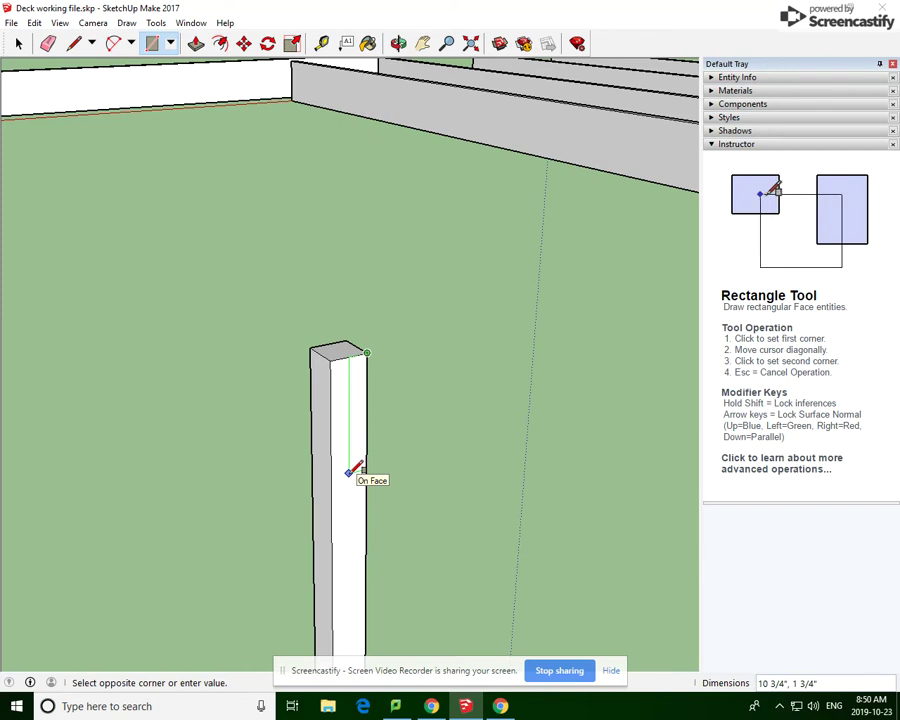
type("9.5\"")
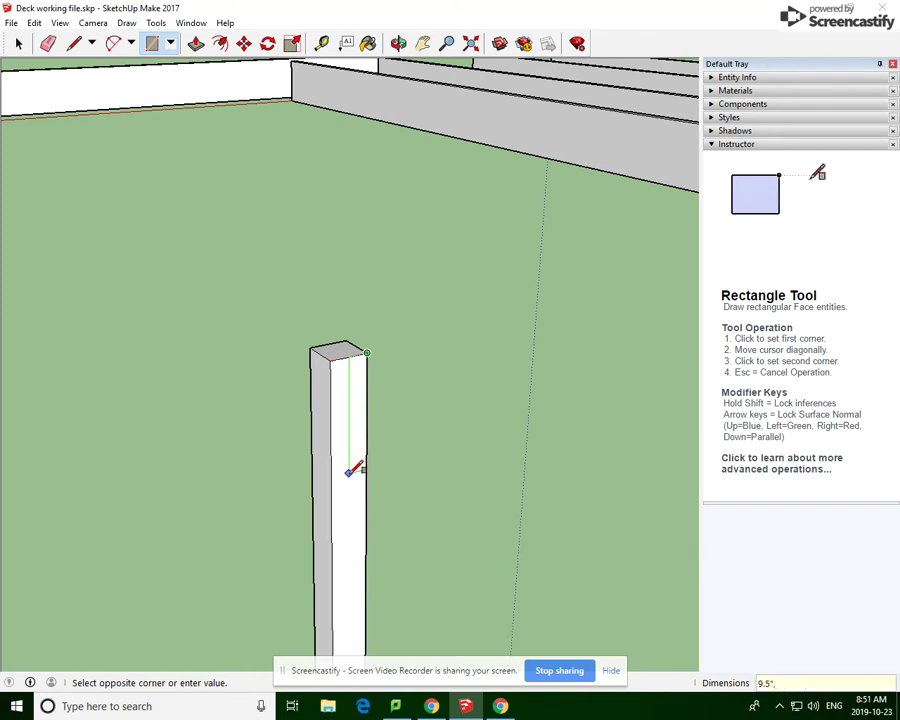
type(", 1.5\"")
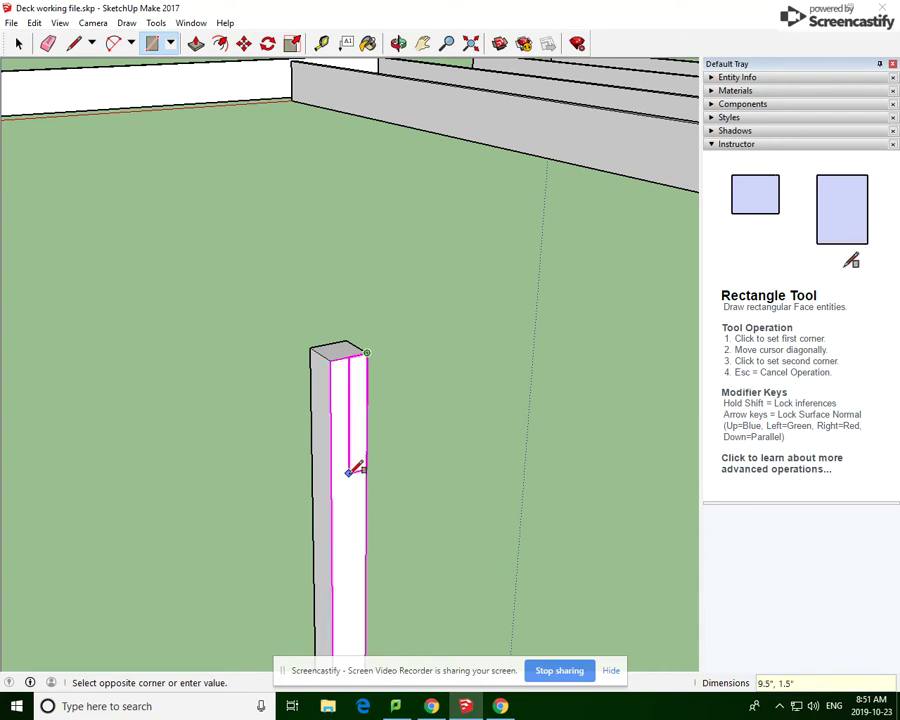
key("Return")
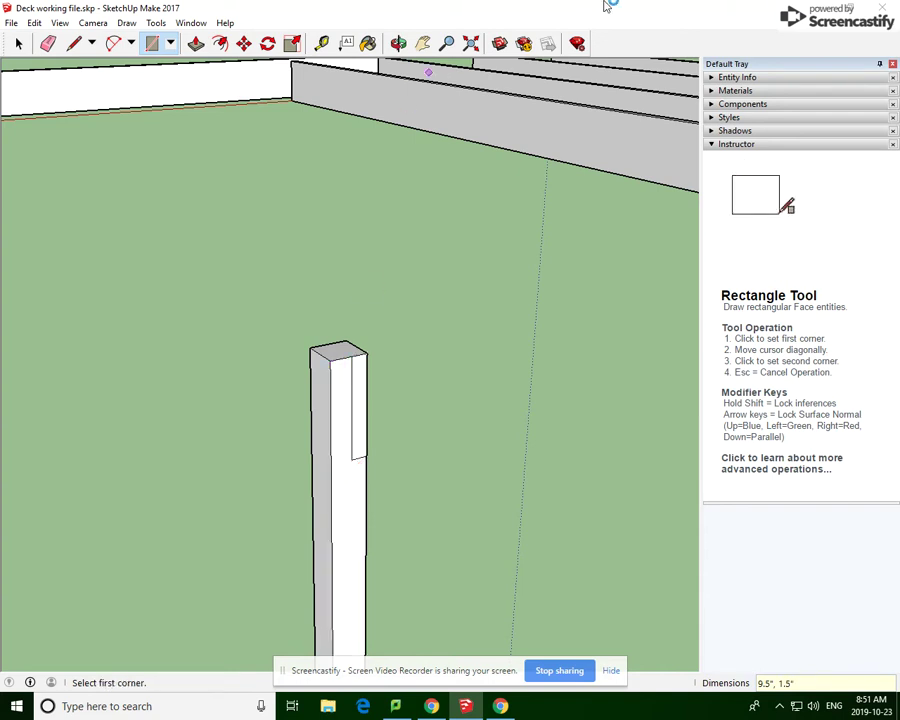
Push the rectangle 3 1/2" into the post to cut the notch, then orbit out
left_click(196, 43)
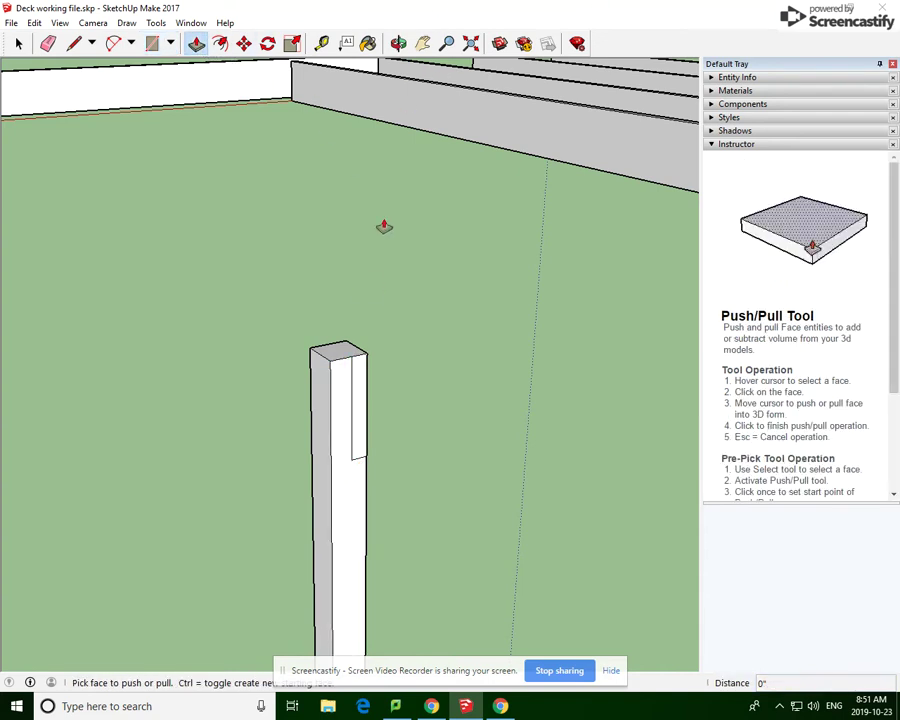
left_click(359, 415)
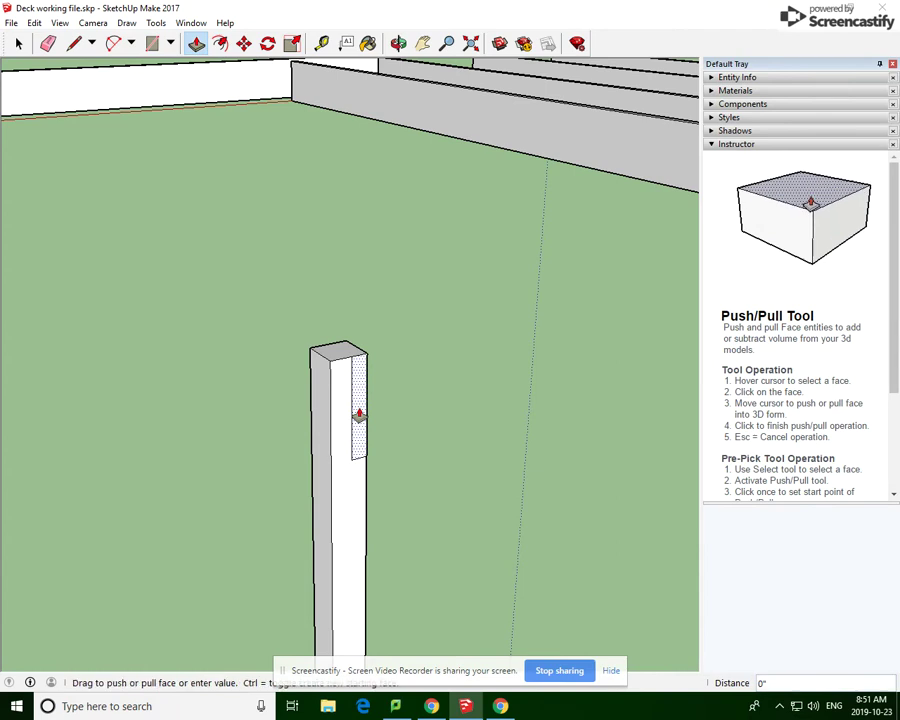
left_click(314, 354)
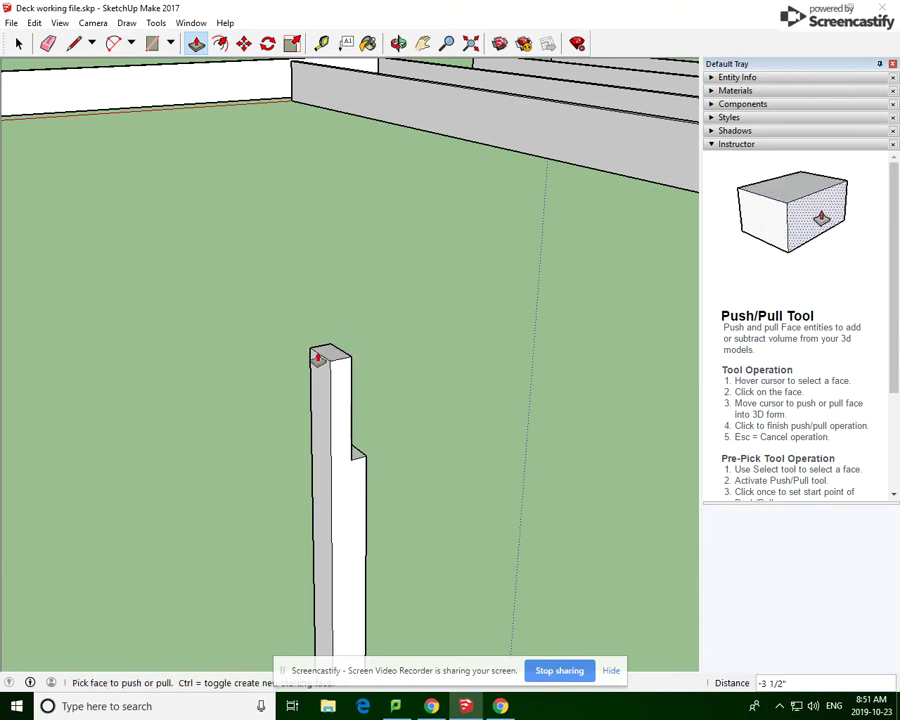
left_click(398, 43)
left_click_drag(327, 493, 550, 447)
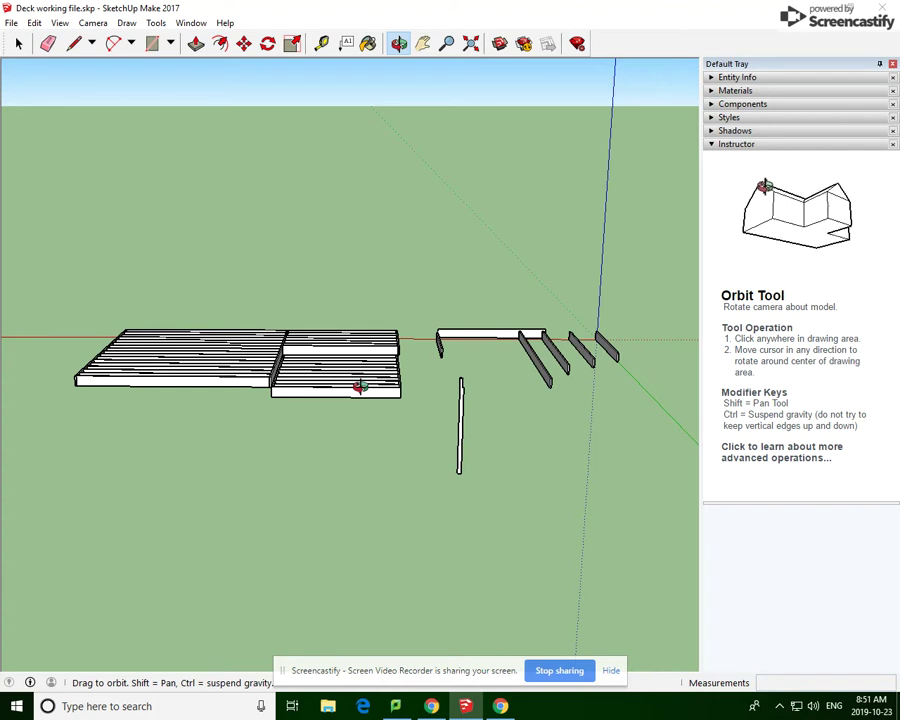
left_click(422, 43)
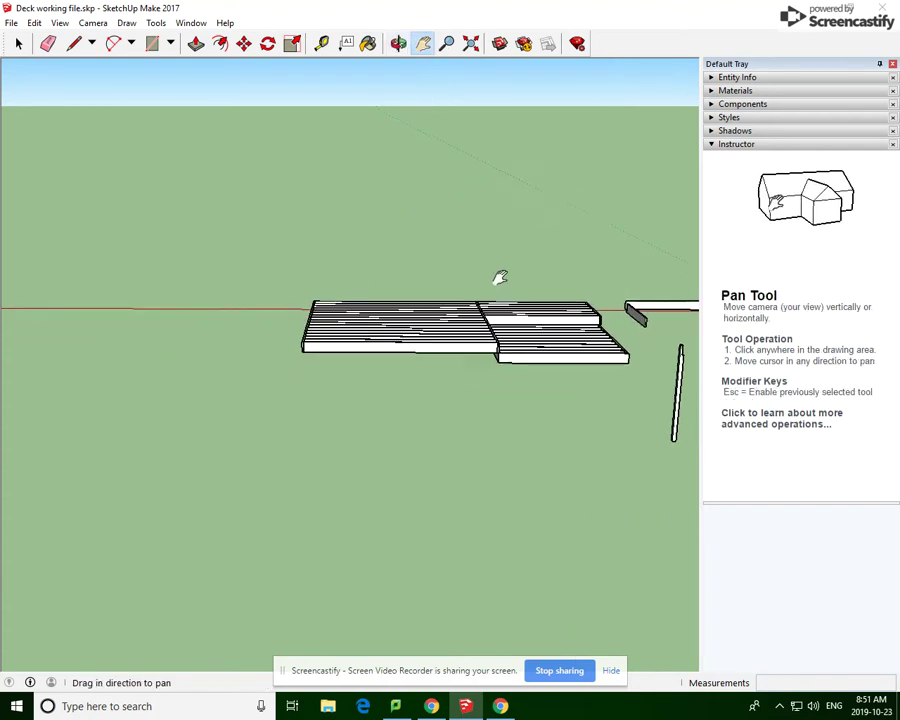
scroll(315, 355, "up", 6)
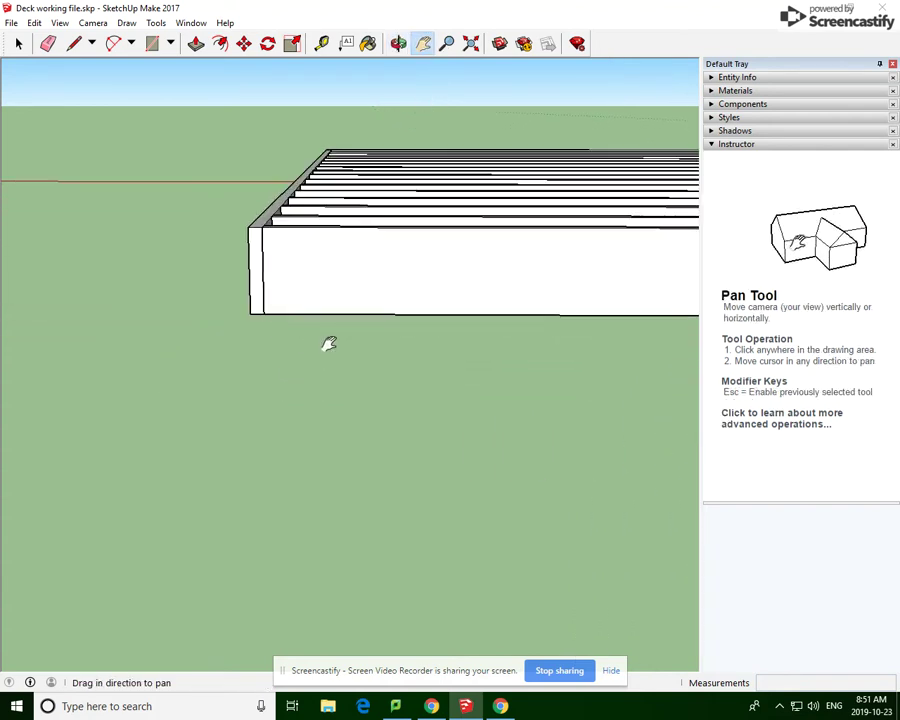
left_click(322, 44)
left_click(250, 313)
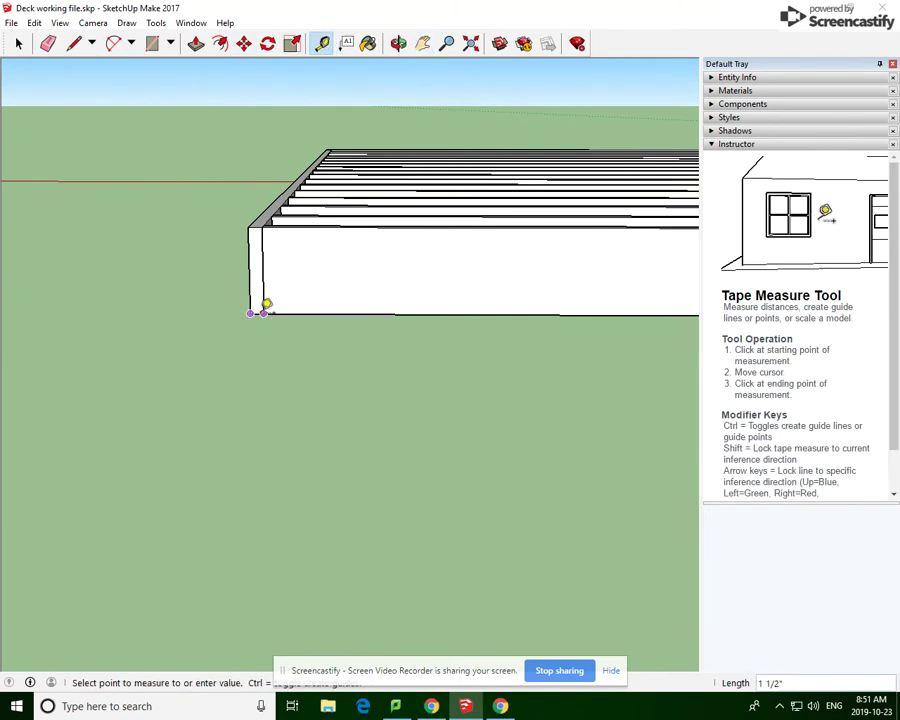
left_click(368, 314)
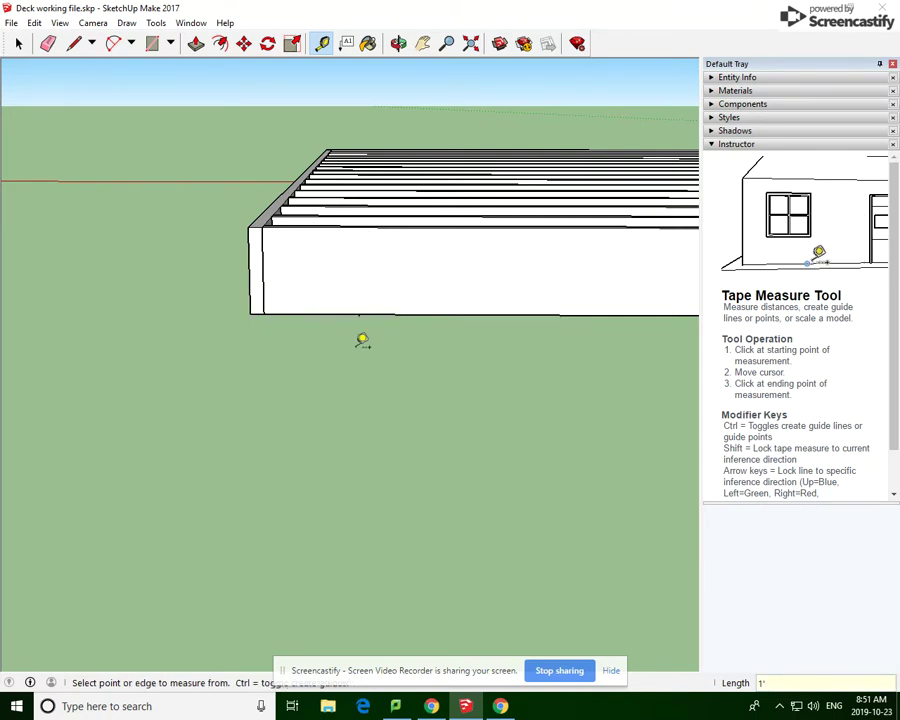
scroll(362, 340, "up", 5)
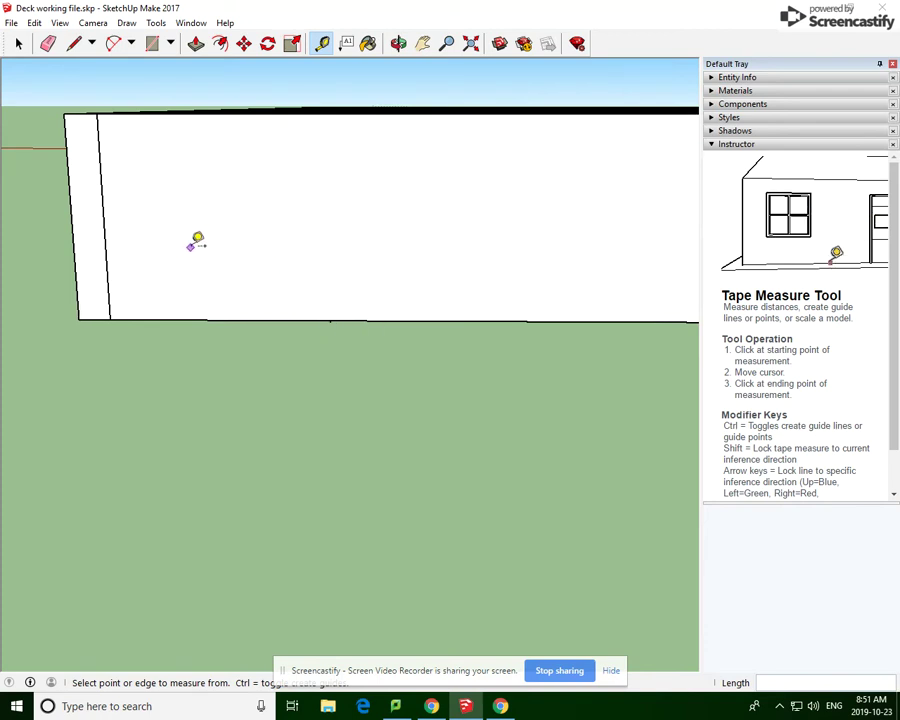
scroll(197, 240, "down", 5)
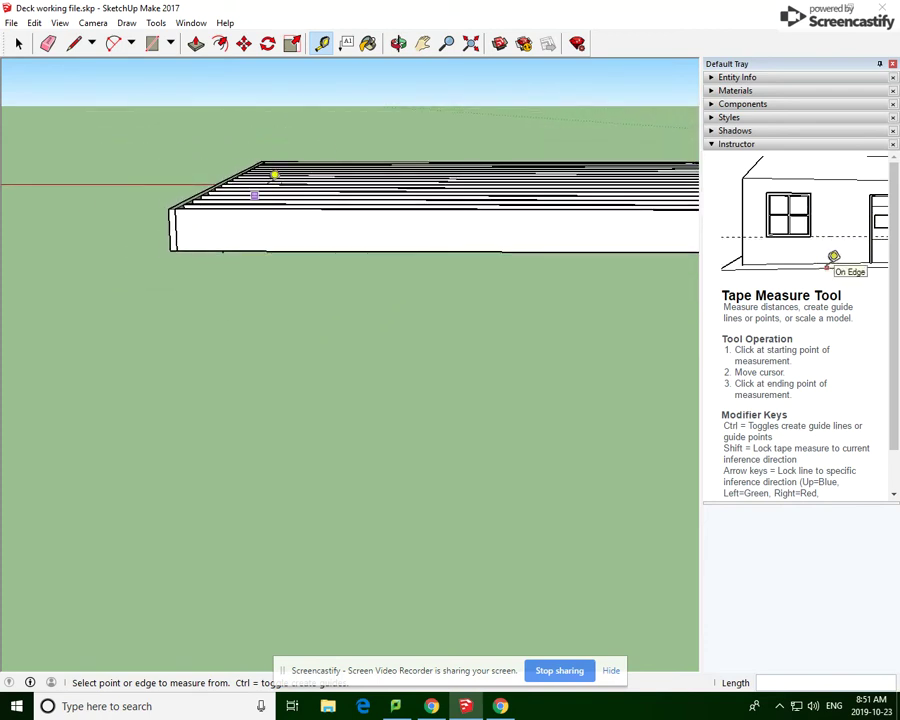
left_click(398, 43)
left_click_drag(424, 240, 315, 120)
left_click(321, 43)
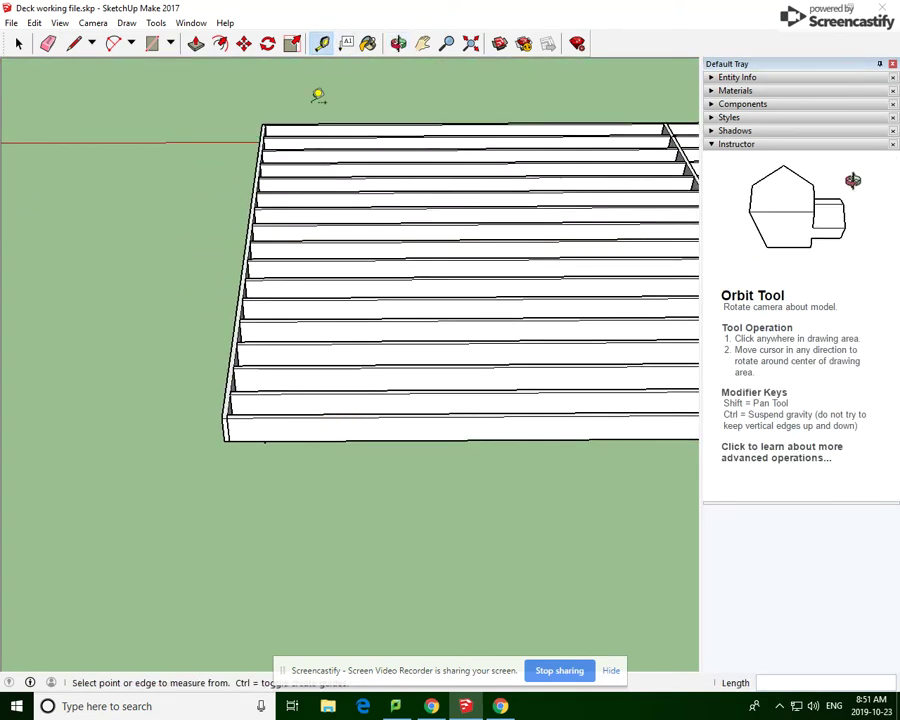
scroll(263, 100, "up", 3)
scroll(263, 100, "up", 2)
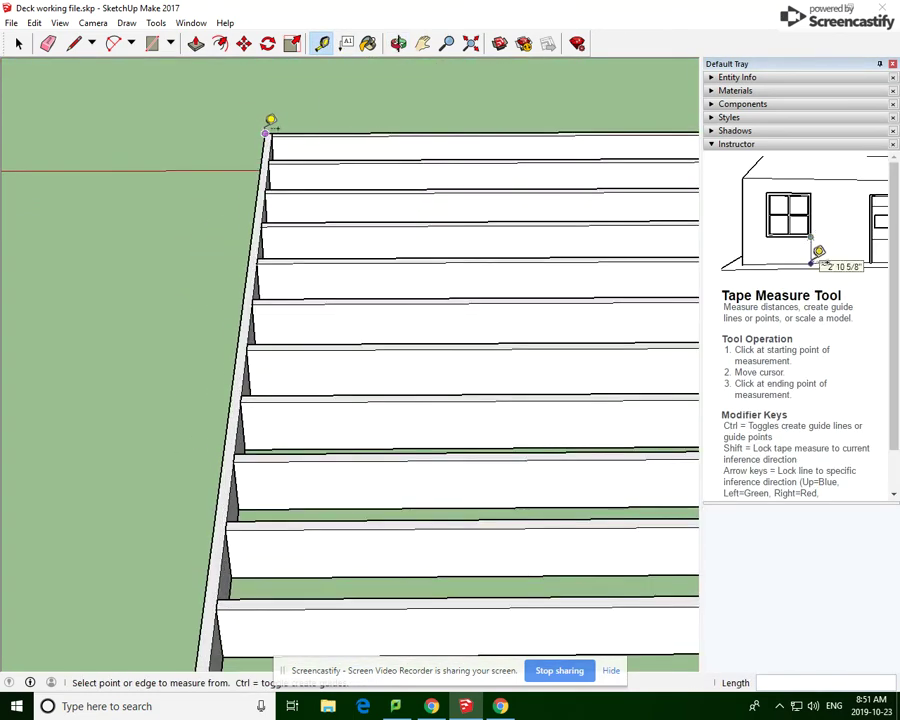
left_click(267, 130)
scroll(274, 118, "down", 4)
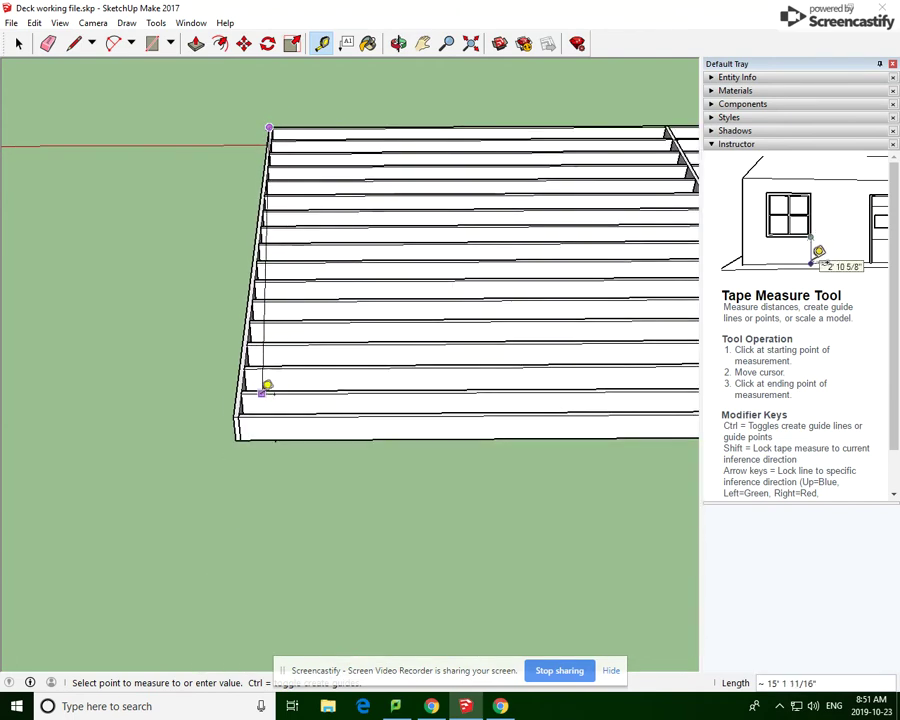
left_click(238, 410)
scroll(110, 378, "down", 6)
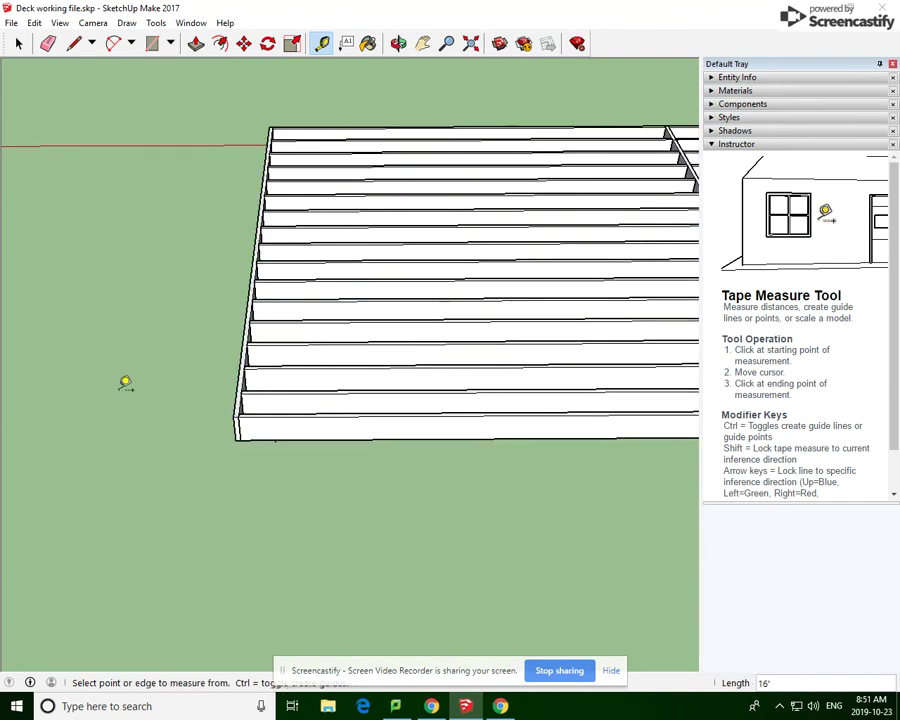
scroll(72, 365, "down", 1)
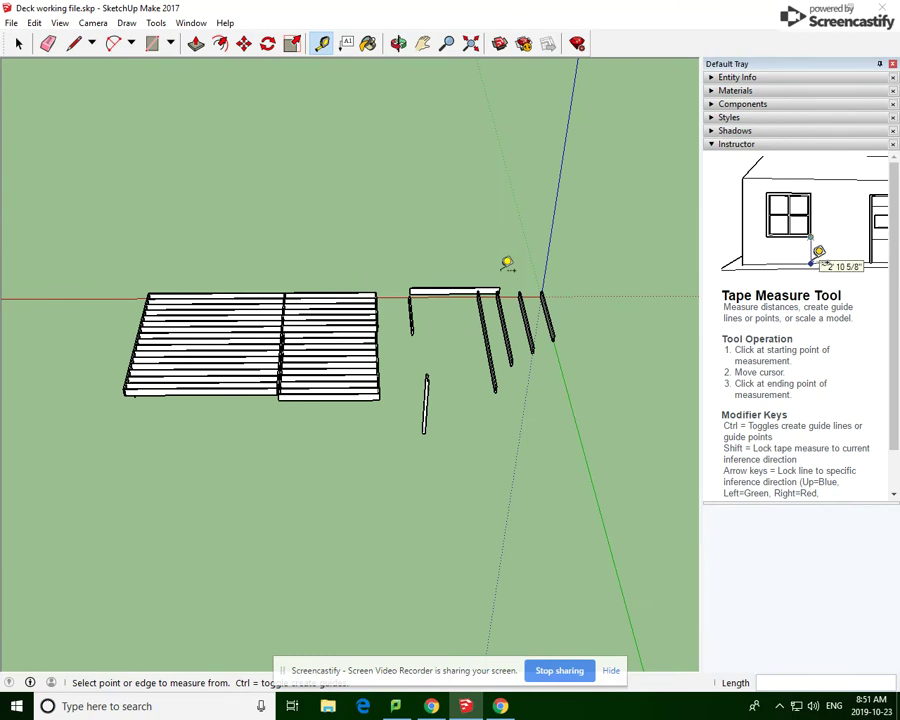
scroll(465, 248, "up", 5)
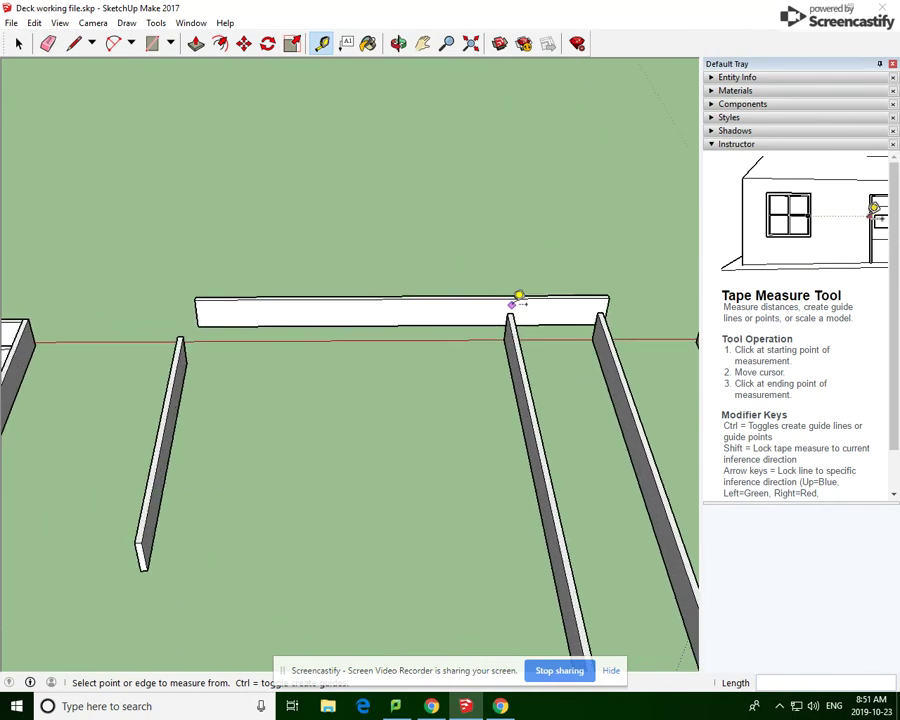
left_click(509, 312)
scroll(500, 290, "down", 4)
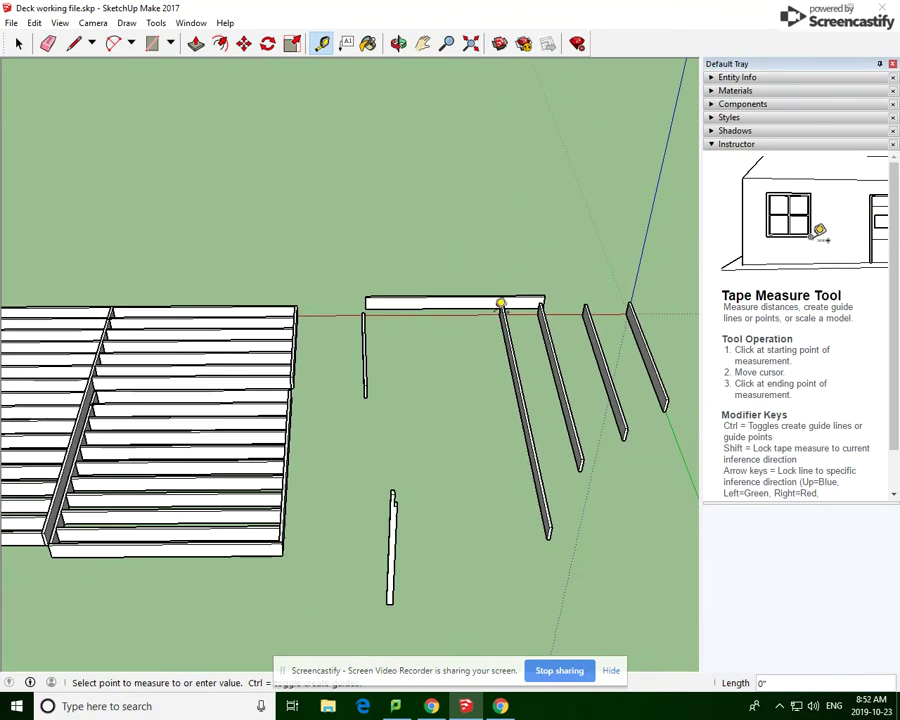
left_click(549, 527)
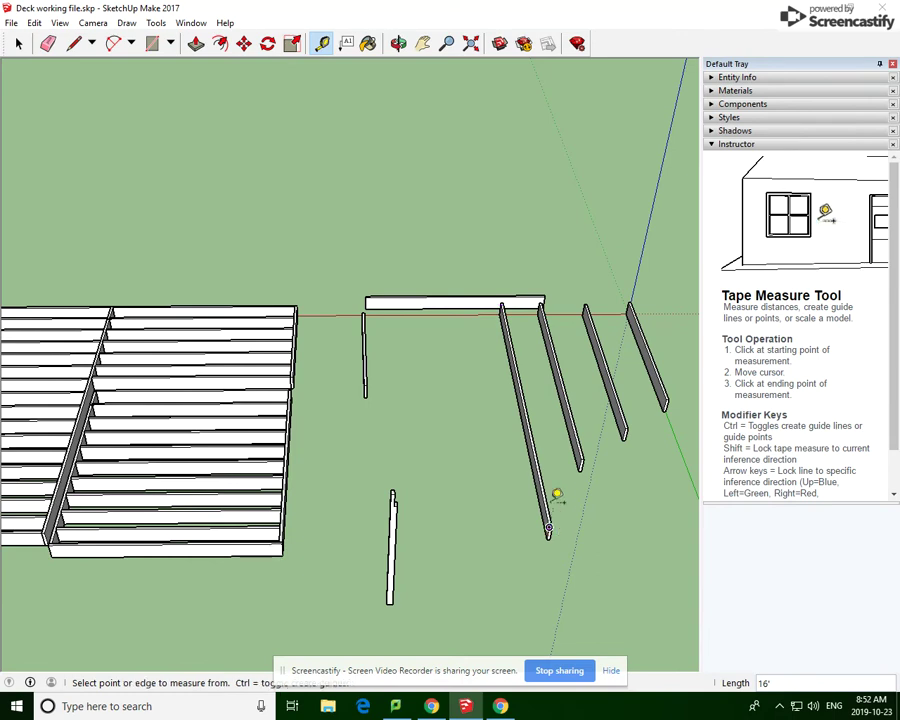
Copy the loose post to stand under the front rim corner
left_click(243, 43)
scroll(578, 539, "up", 5)
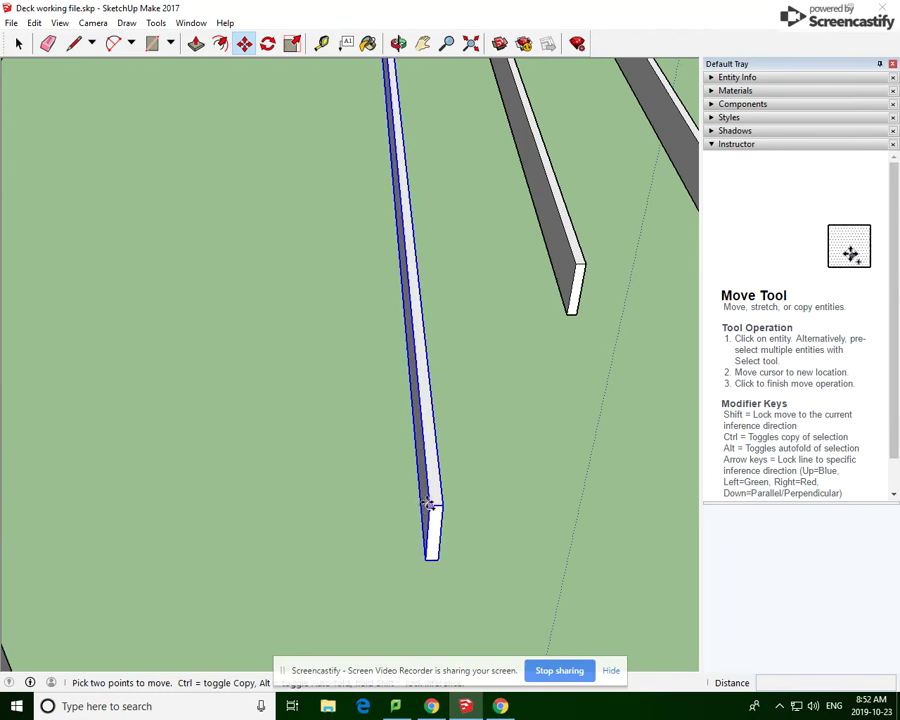
key("ctrl")
left_click(427, 505)
scroll(440, 515, "down", 10)
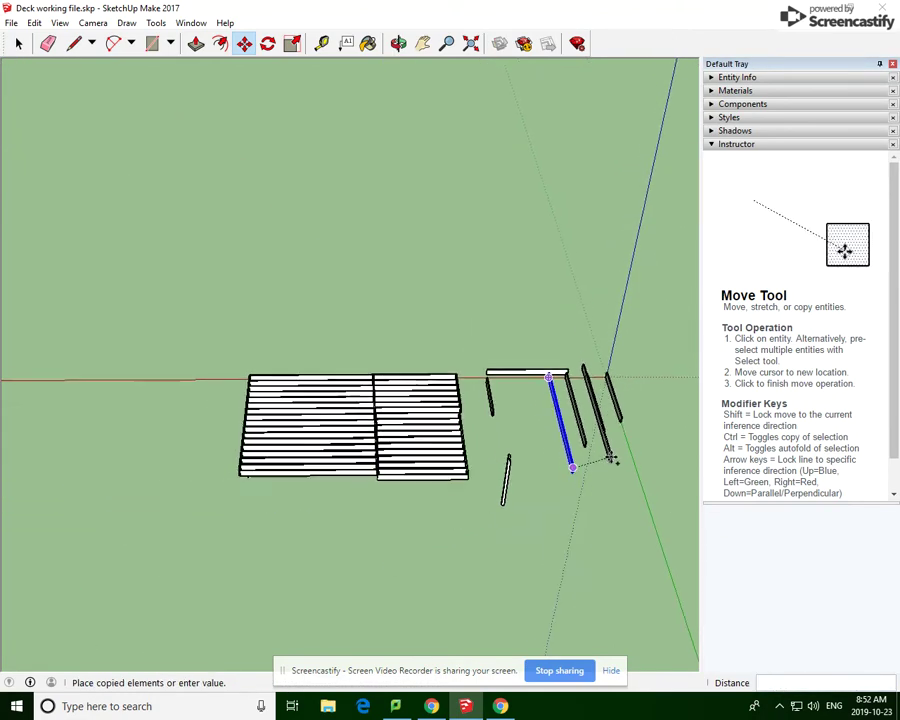
scroll(281, 589, "down", 2)
scroll(311, 549, "up", 8)
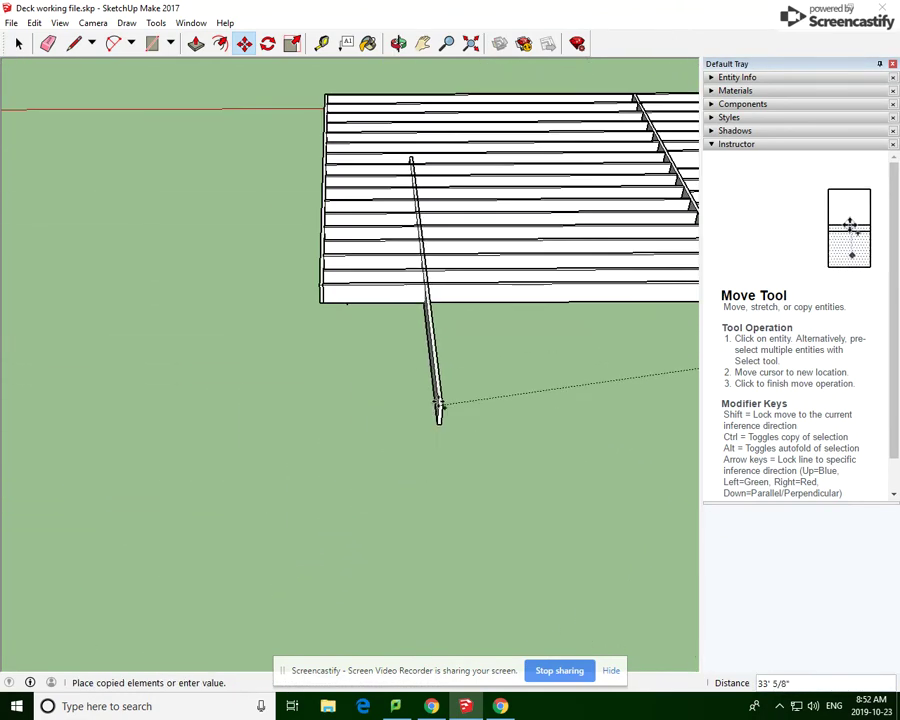
scroll(438, 405, "up", 8)
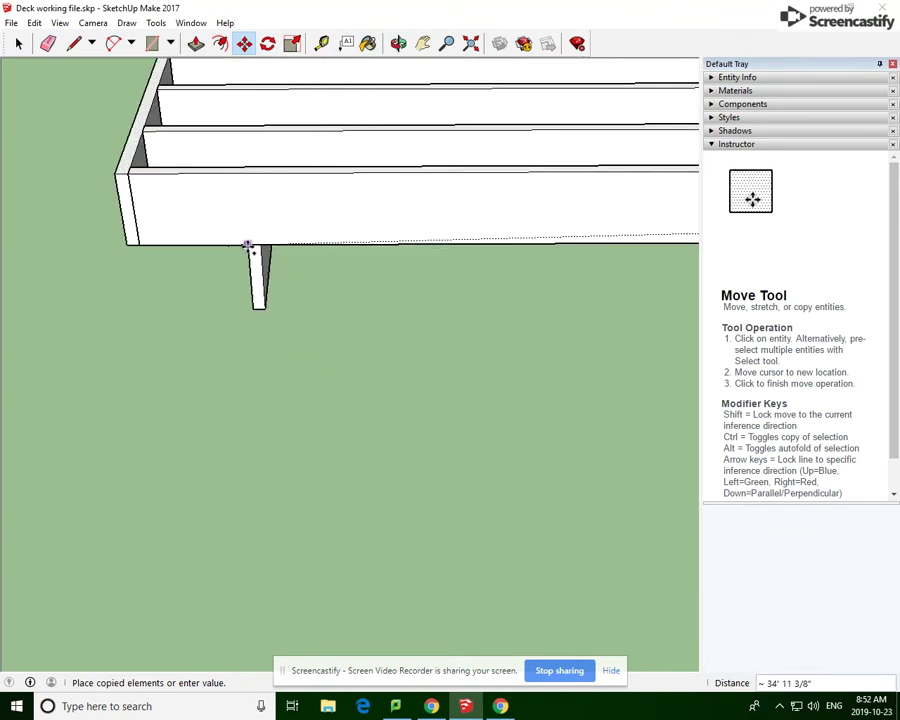
left_click(228, 246)
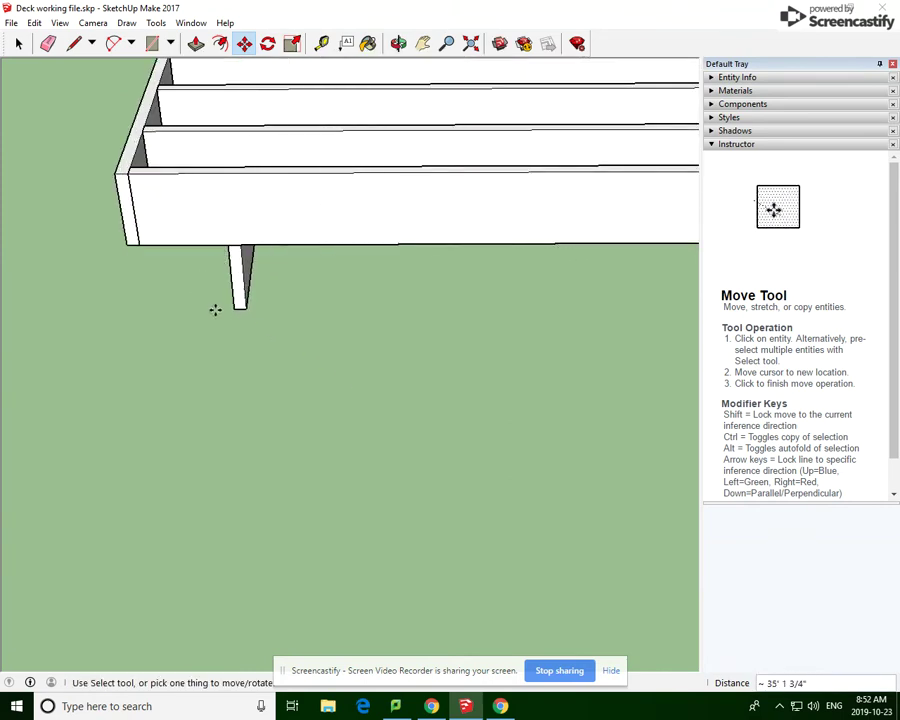
scroll(120, 292, "down", 10)
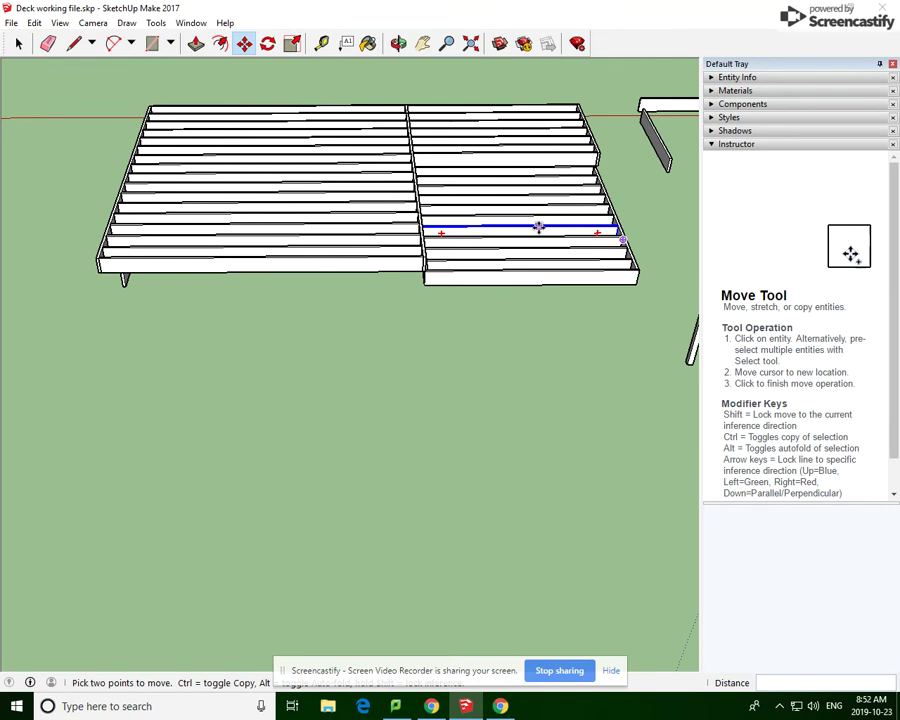
Measure along the rim edge from the board corner with Tape Measure
left_click(321, 43)
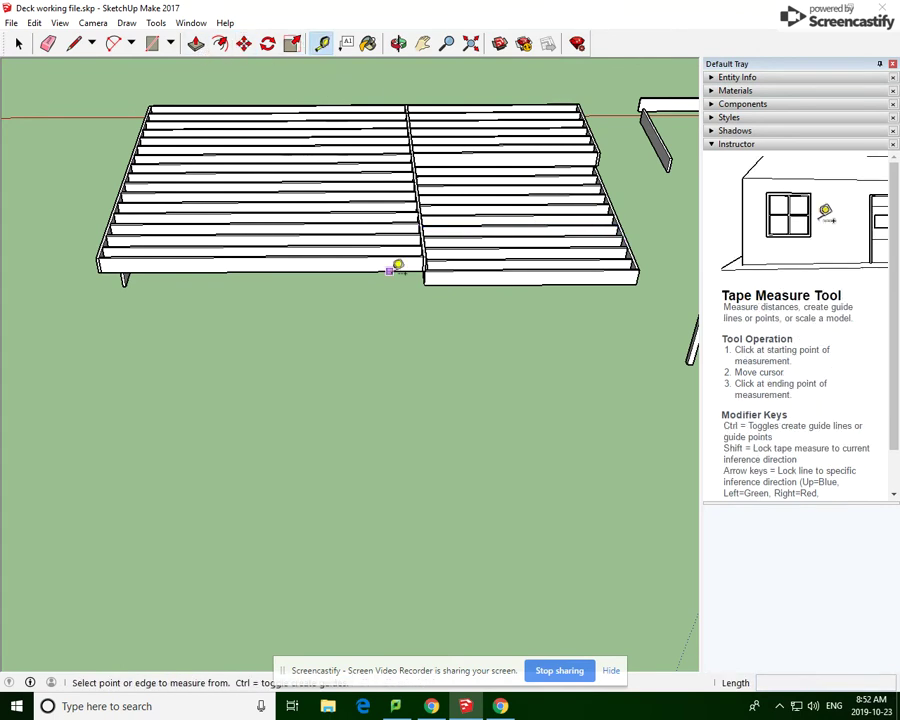
scroll(398, 265, "up", 8)
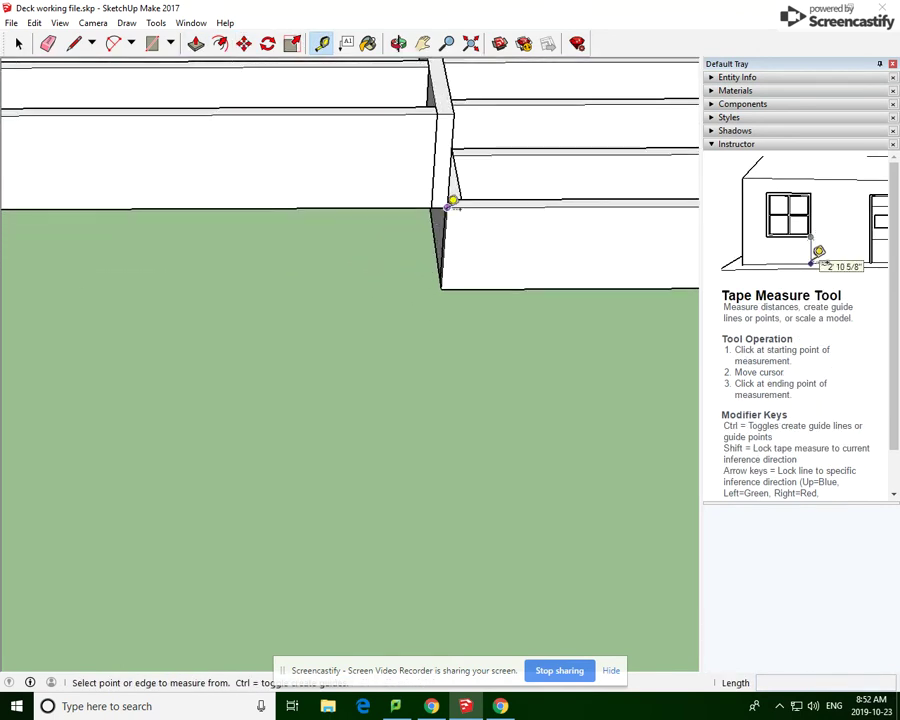
left_click(447, 206)
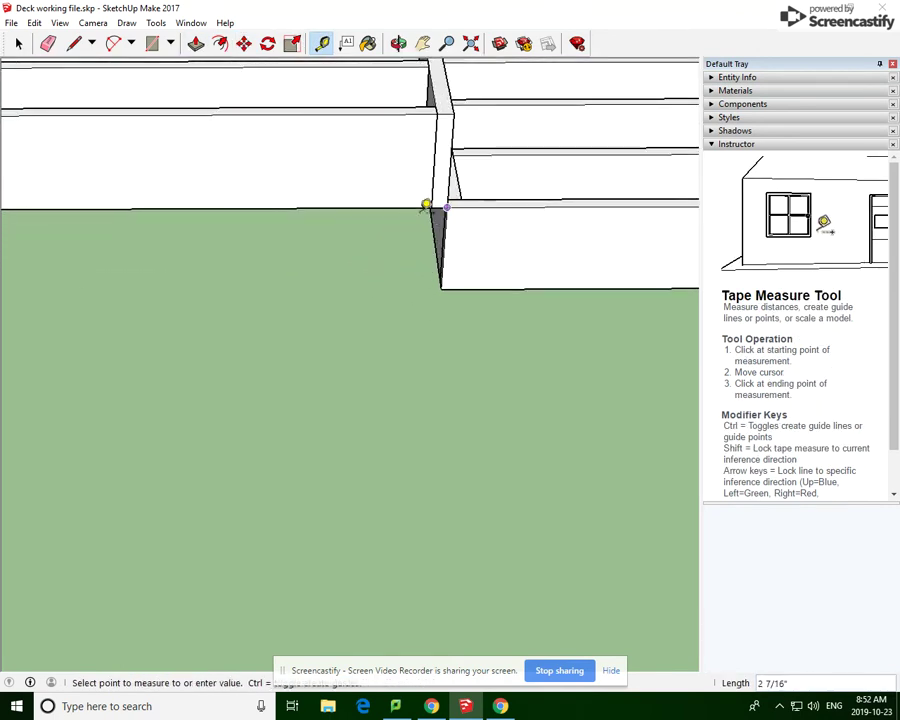
left_click(269, 207)
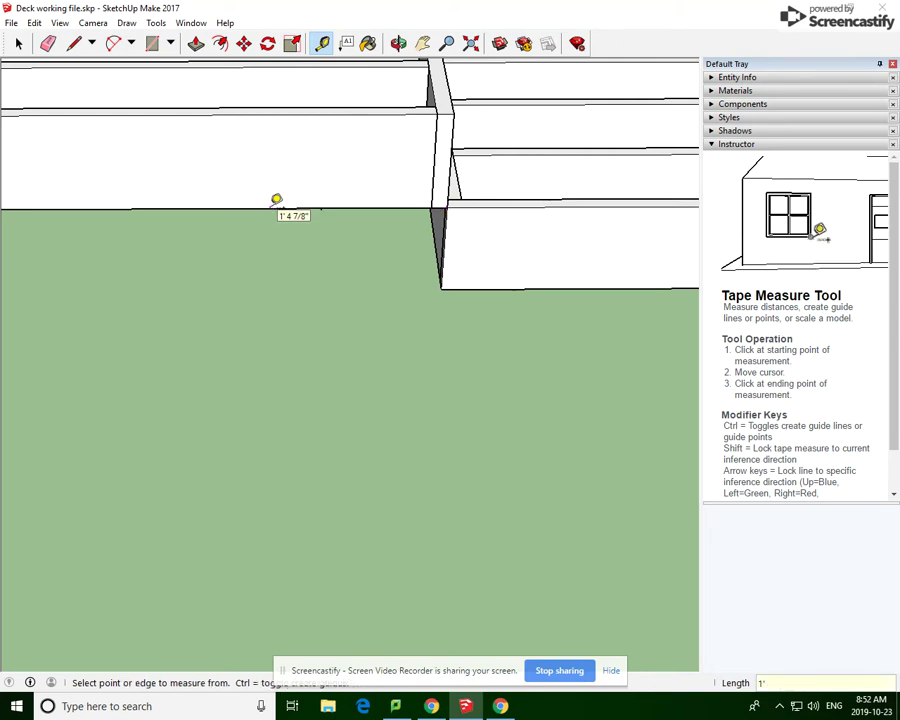
left_click(447, 206)
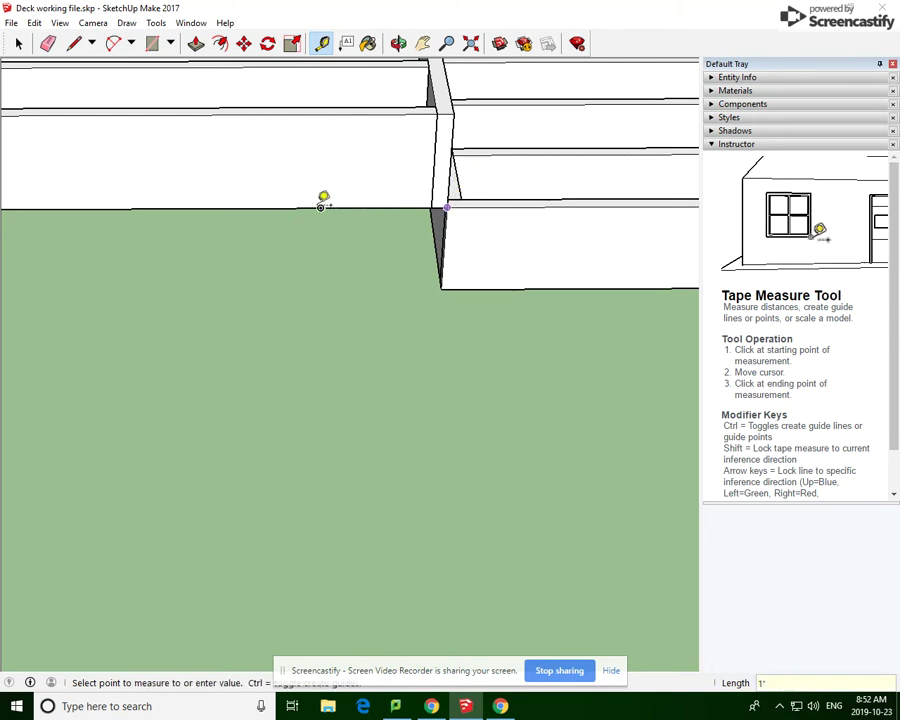
key("Escape")
scroll(320, 207, "down", 8)
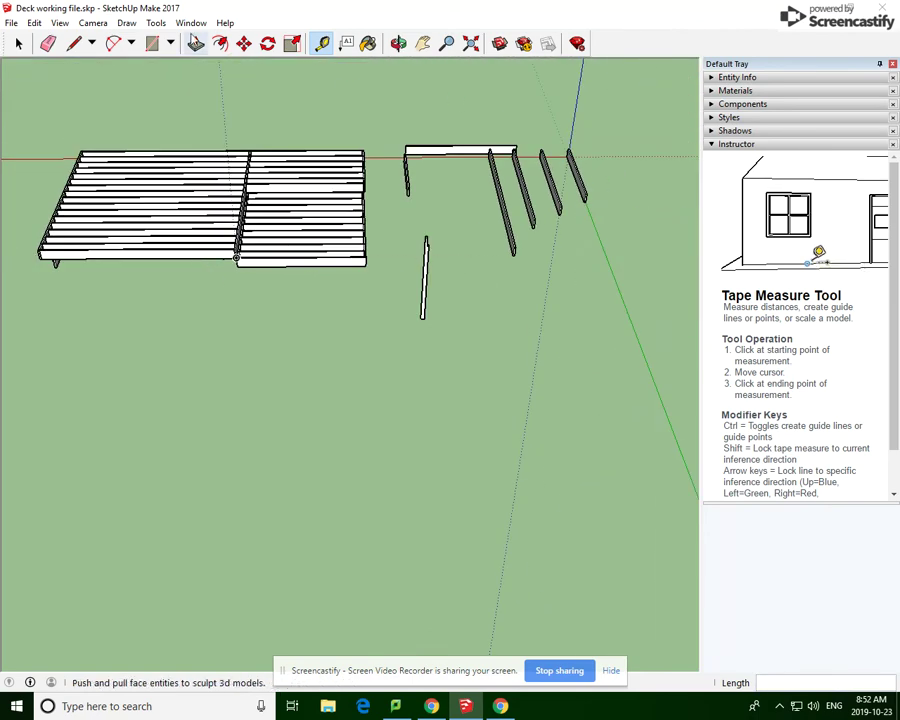
Copy the post again to stand under the rim's middle seam
left_click(244, 43)
scroll(575, 270, "up", 1)
scroll(575, 270, "up", 5)
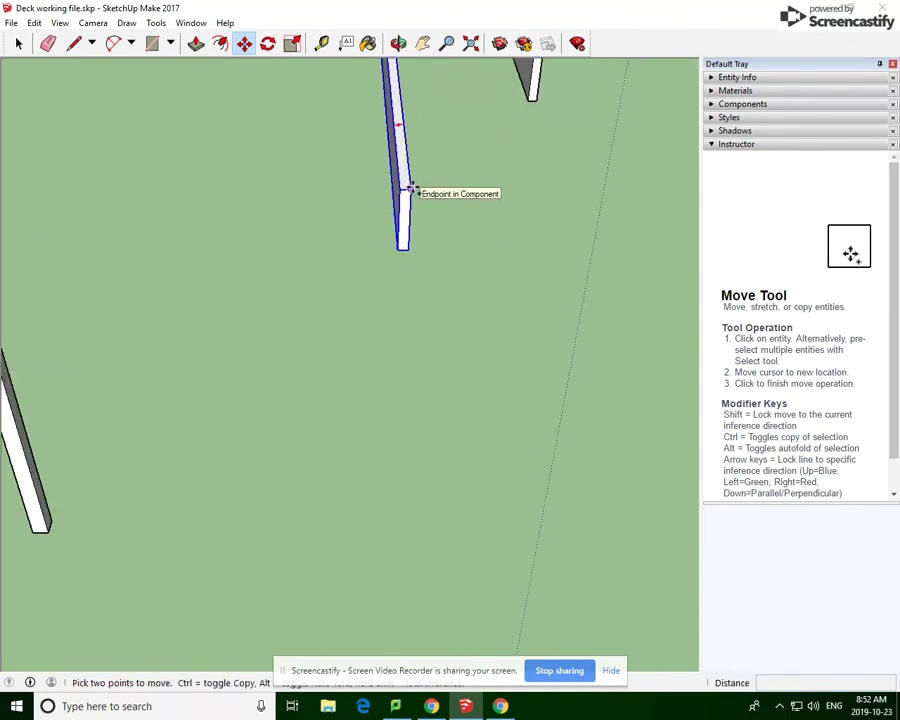
left_click(410, 188)
scroll(574, 222, "down", 6)
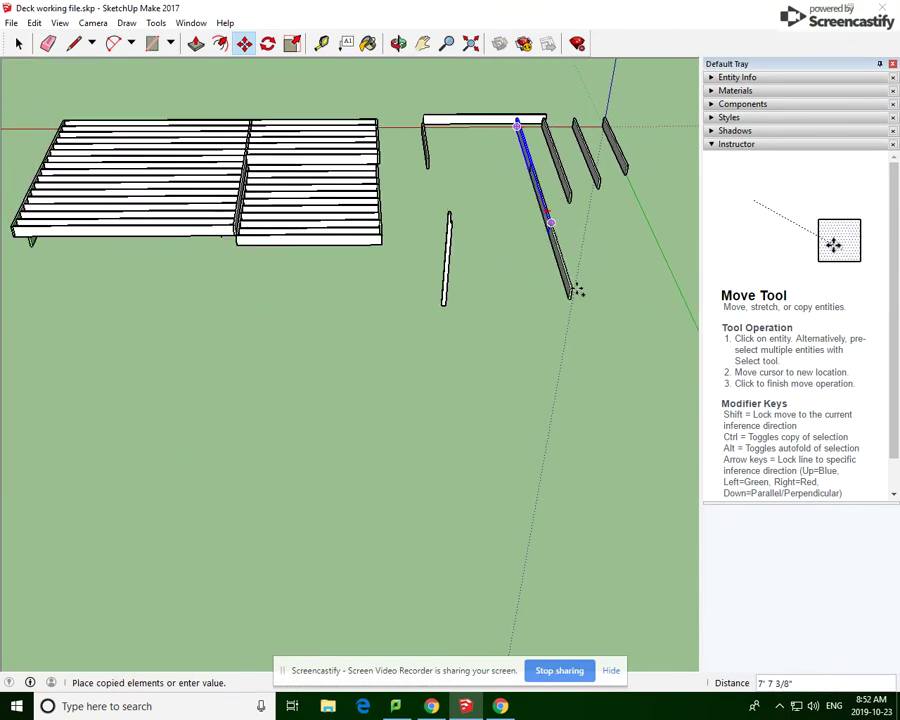
scroll(310, 255, "up", 5)
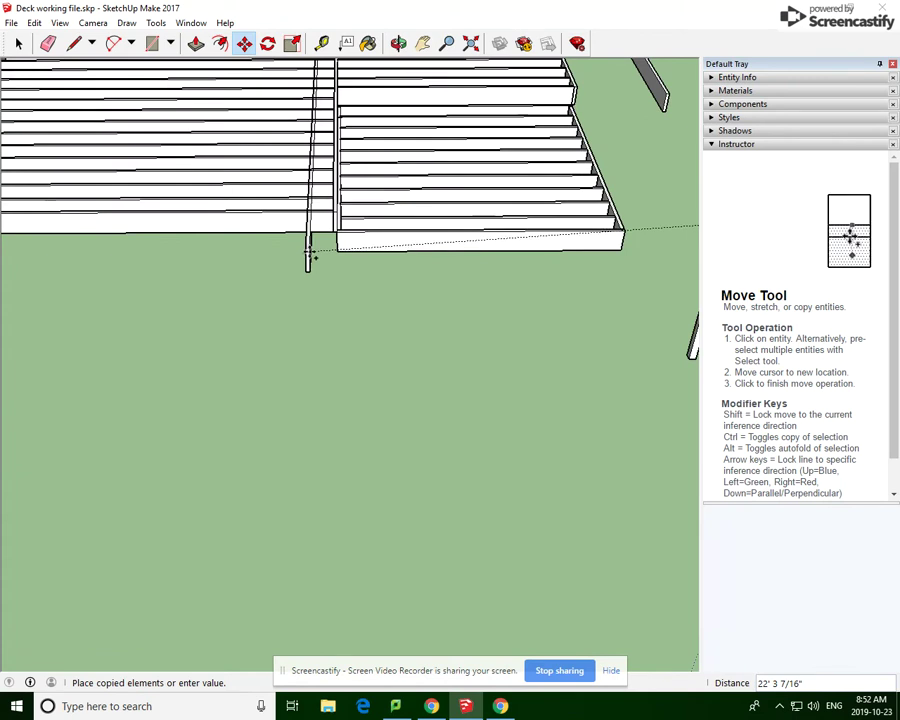
scroll(308, 255, "up", 3)
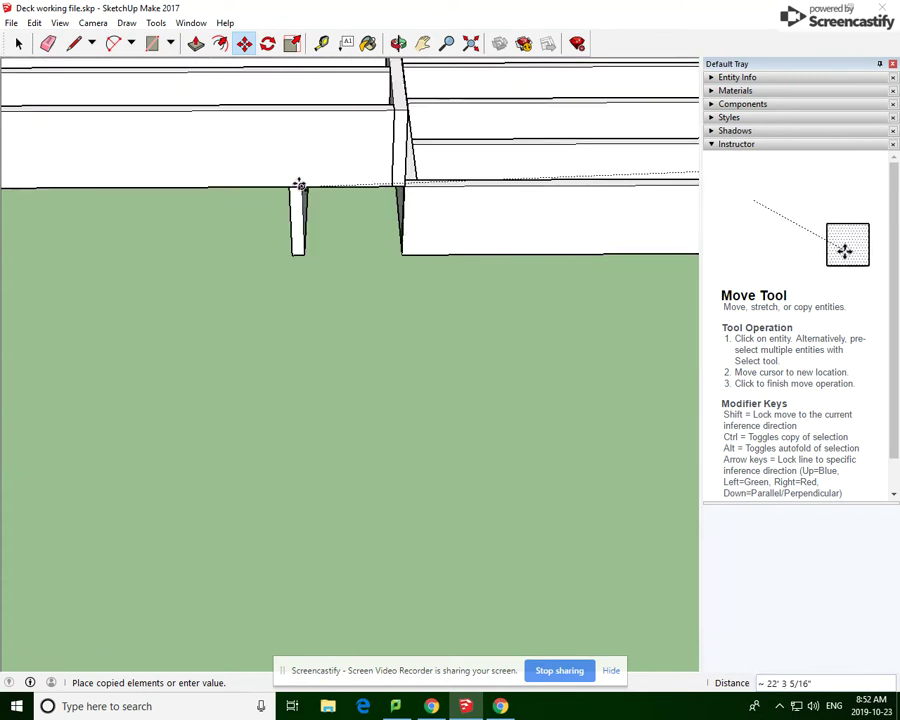
left_click(298, 185)
scroll(523, 315, "down", 5)
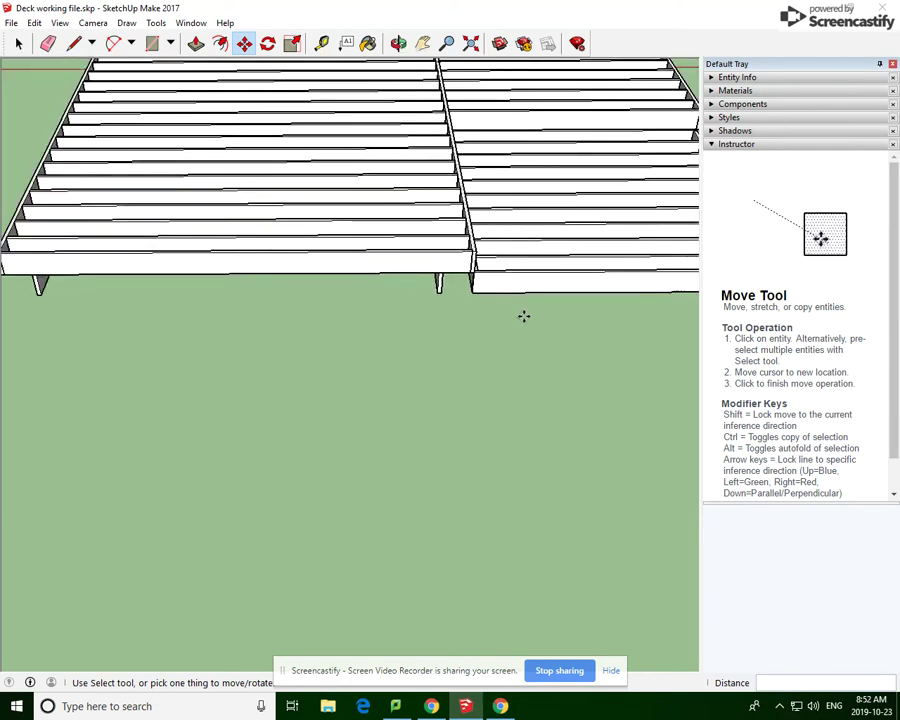
scroll(523, 315, "down", 3)
left_click(321, 43)
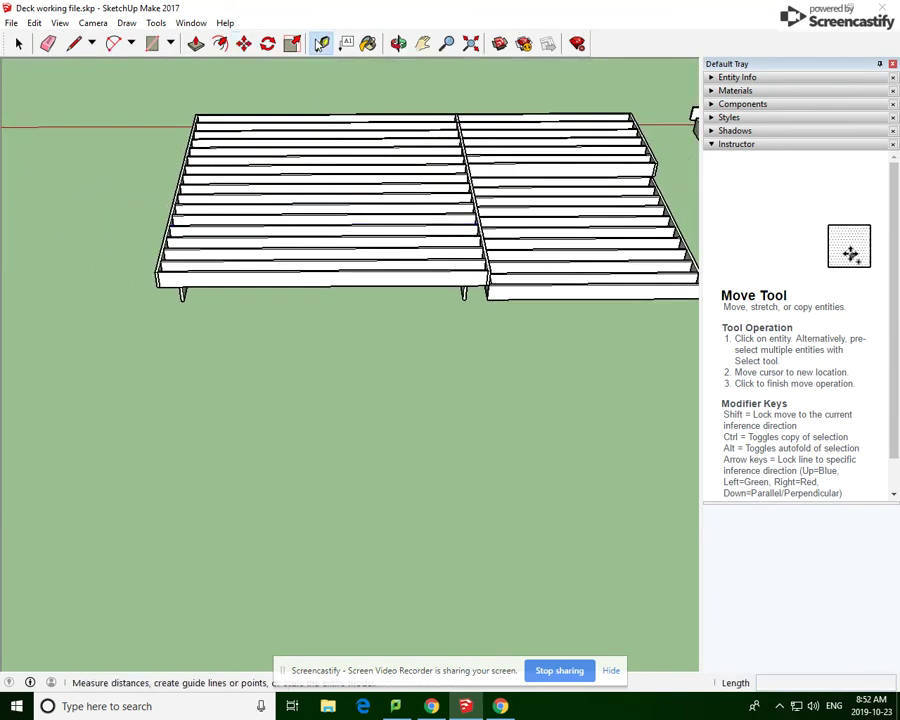
scroll(215, 320, "up", 5)
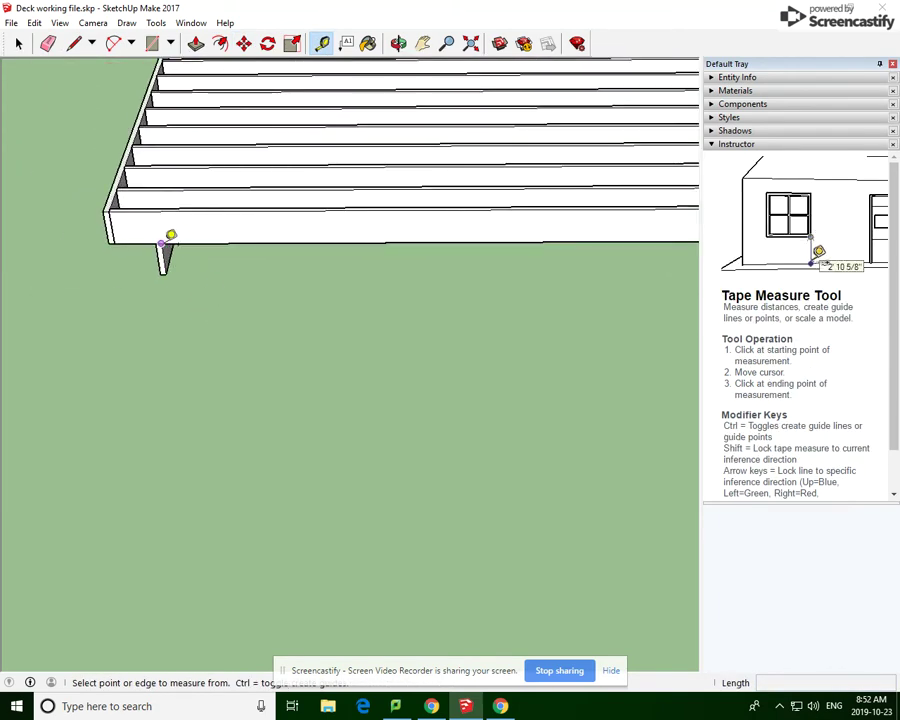
left_click(161, 243)
scroll(321, 242, "down", 3)
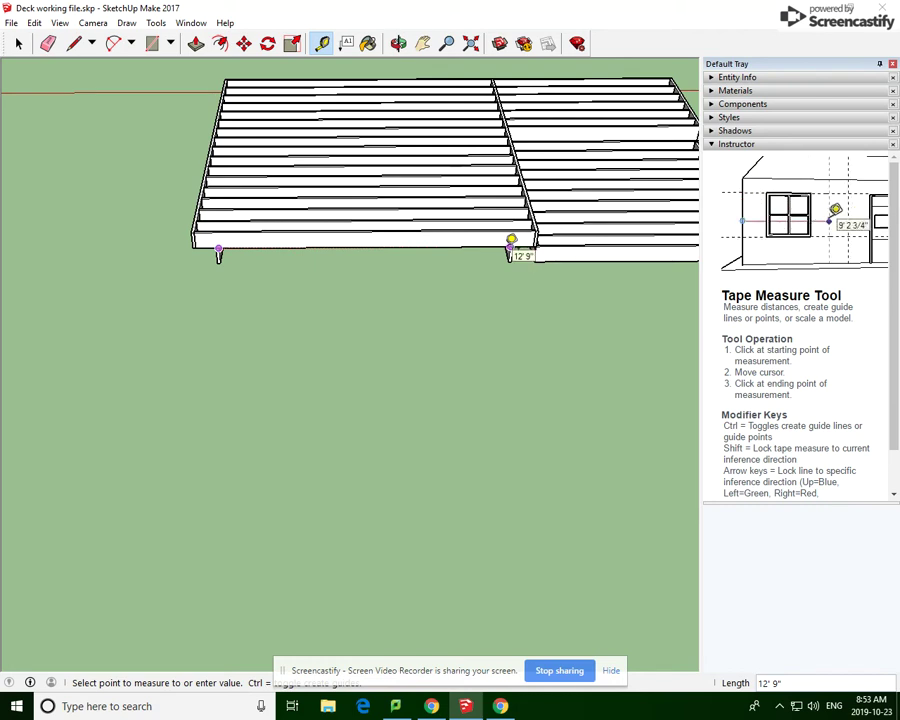
left_click(511, 243)
scroll(280, 242, "down", 4)
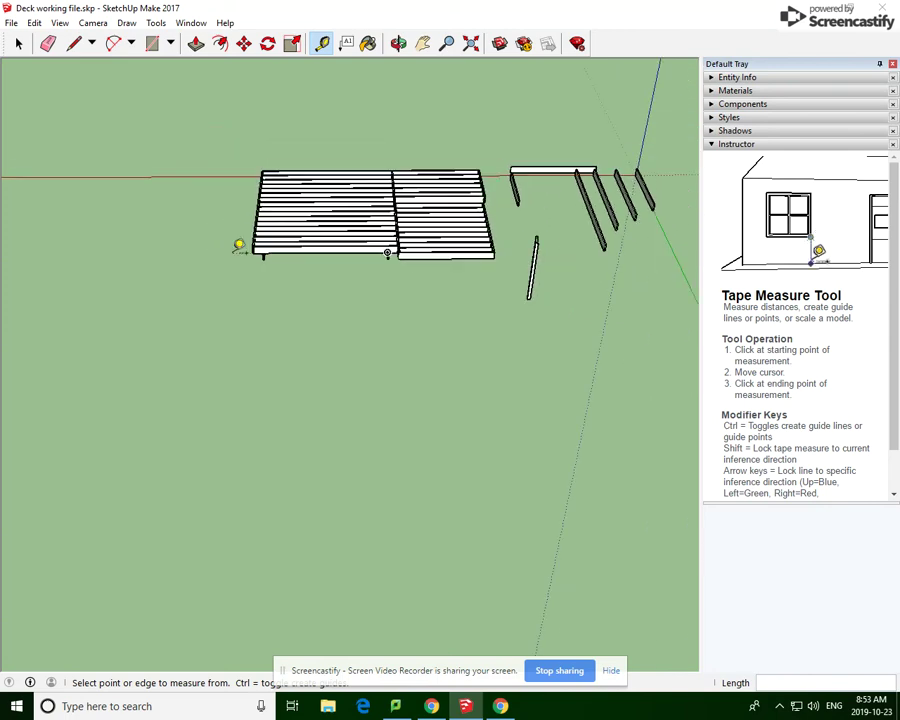
scroll(655, 226, "up", 4)
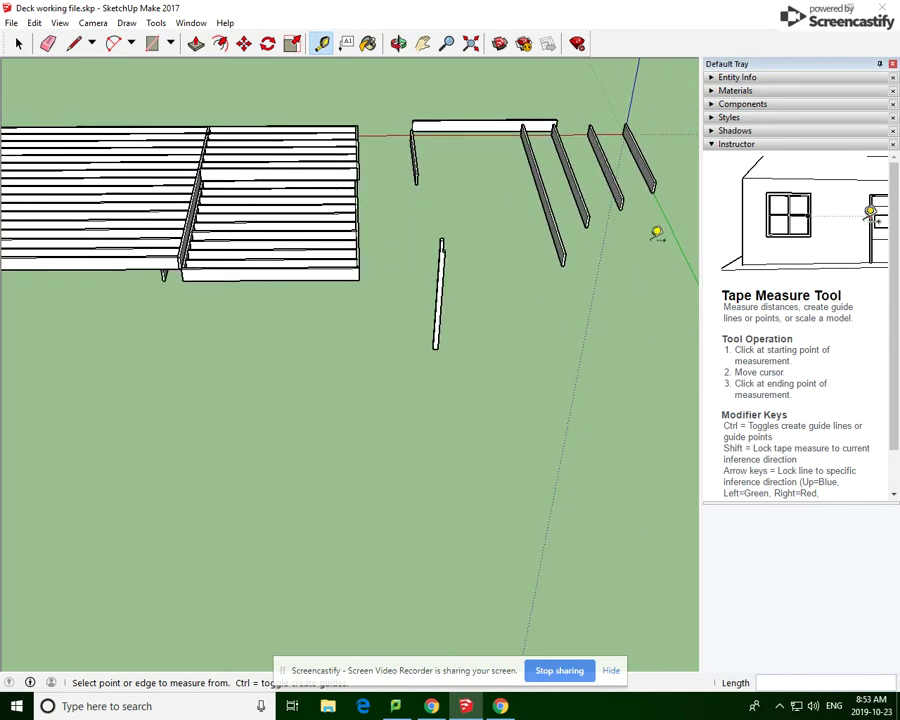
scroll(633, 250, "up", 1)
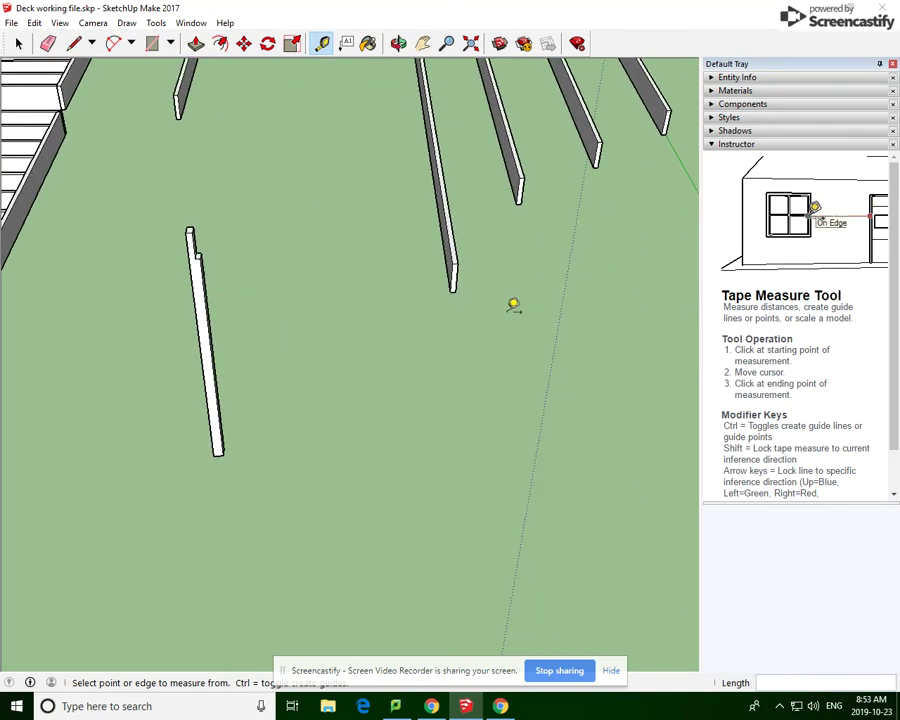
Copy the loose post to the rim's midpoint
left_click(244, 43)
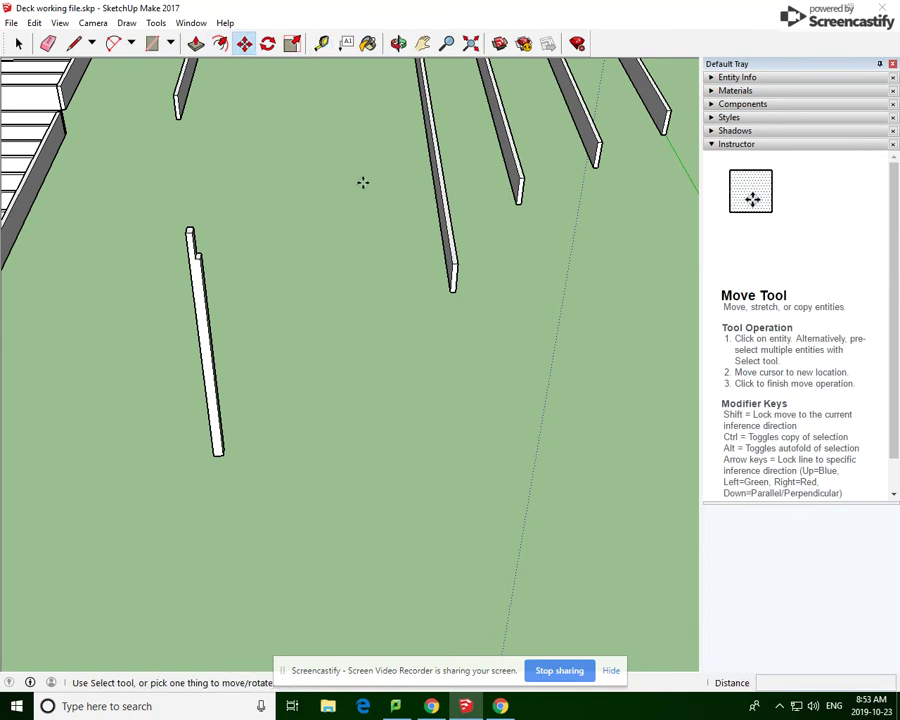
left_click(452, 267)
key("ctrl")
scroll(486, 296, "down", 4)
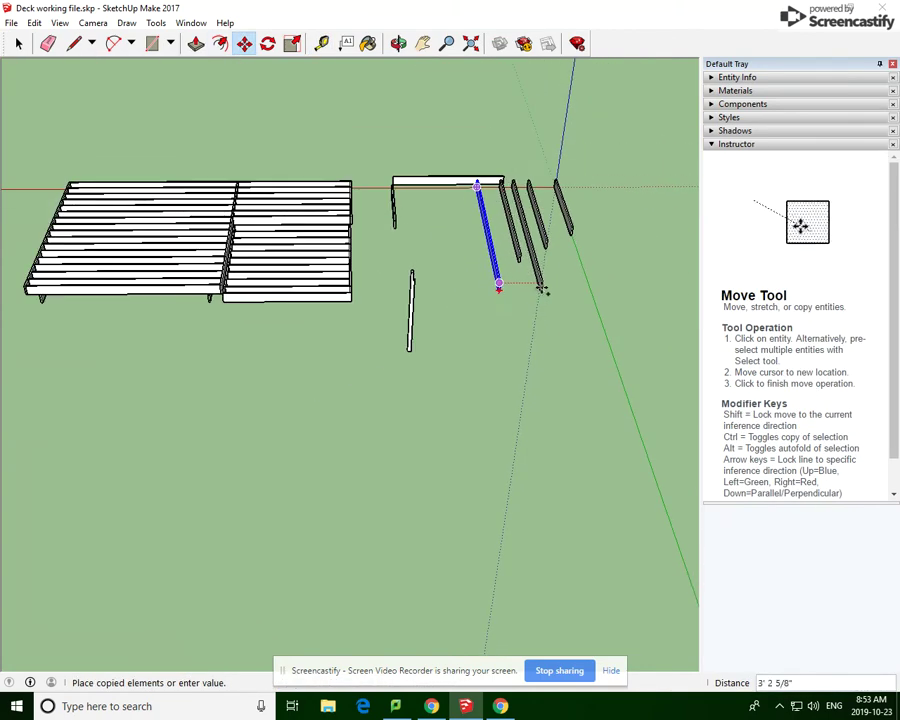
scroll(281, 411, "up", 6)
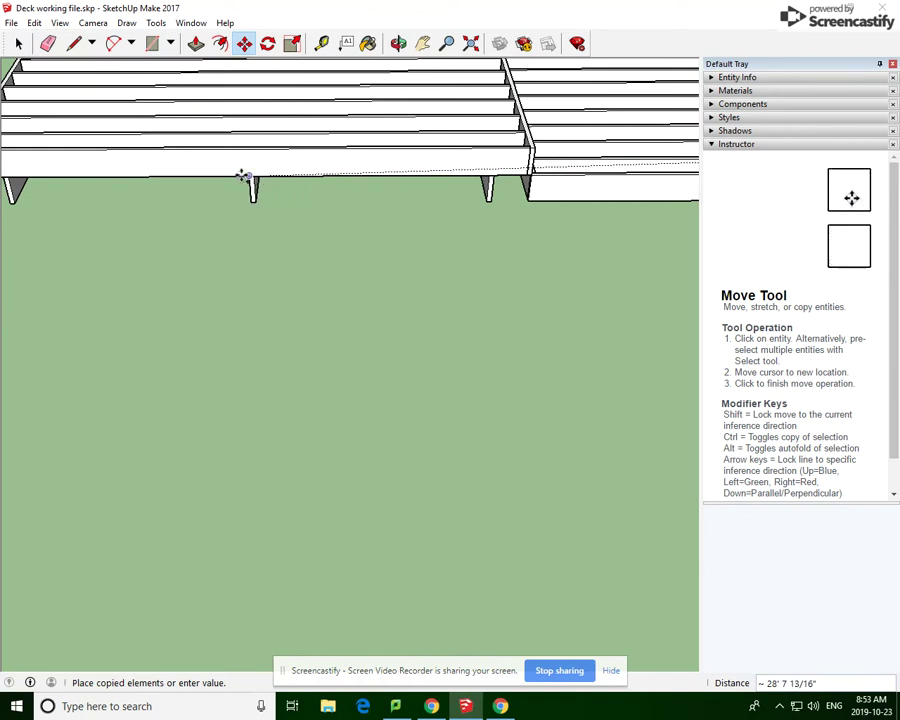
left_click(242, 177)
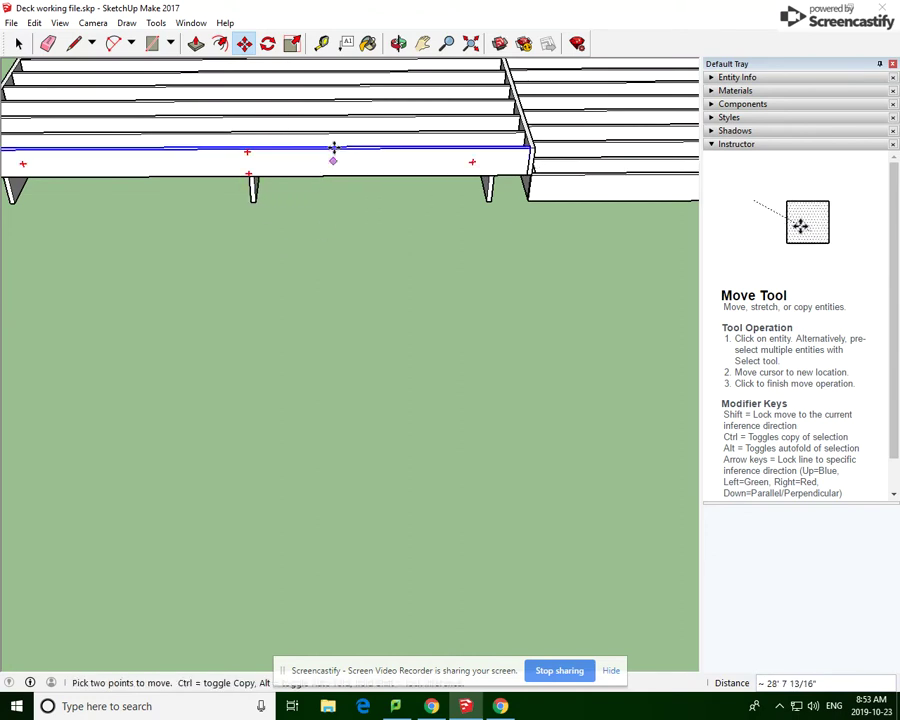
Measure the 6' 3" gap from the new post to its neighbour
key("t")
left_click(253, 177)
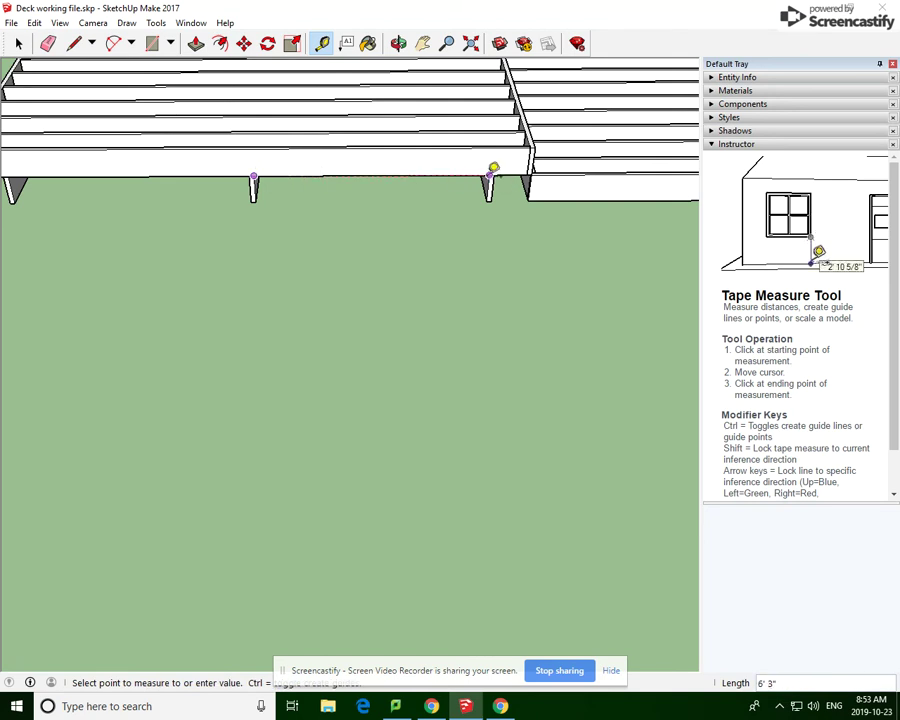
left_click(489, 176)
scroll(427, 303, "down", 3)
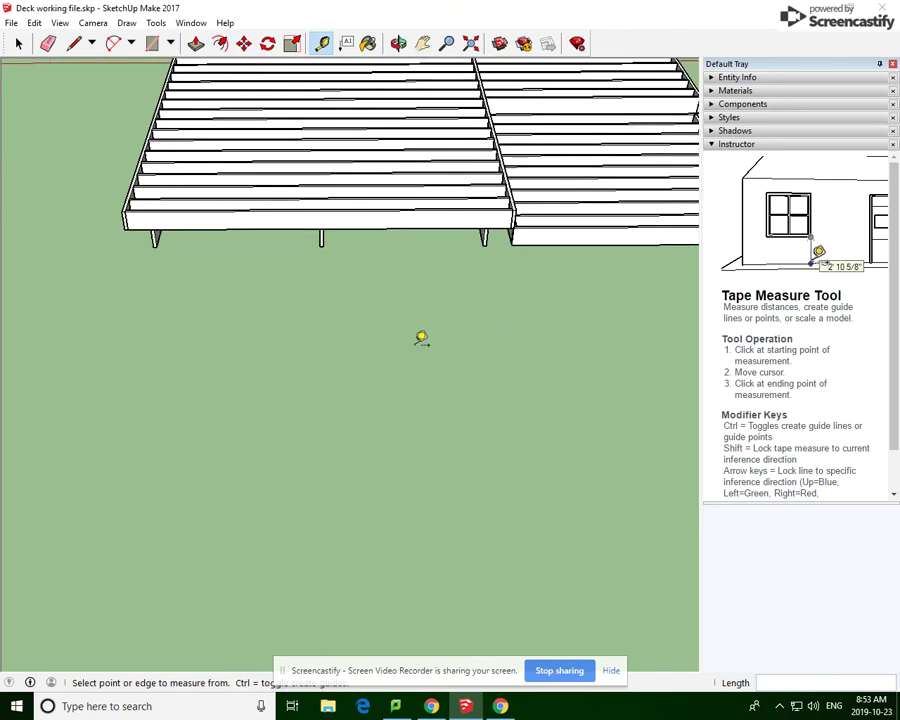
Copy the post from its top corner to a spot about 3' 11" along the beam
left_click(243, 43)
scroll(304, 290, "up", 5)
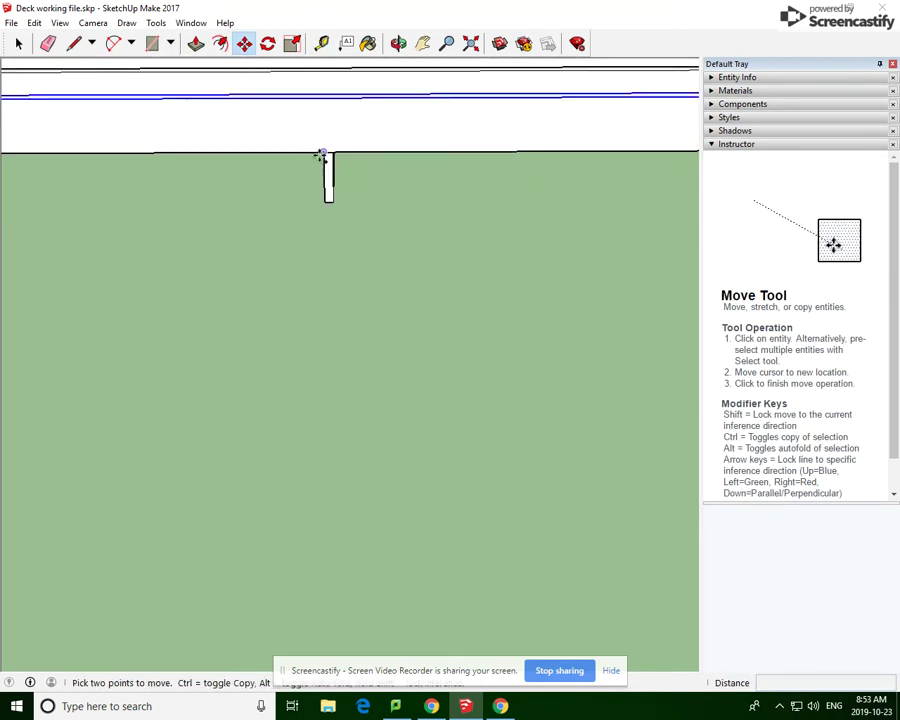
key("ctrl")
left_click(324, 152)
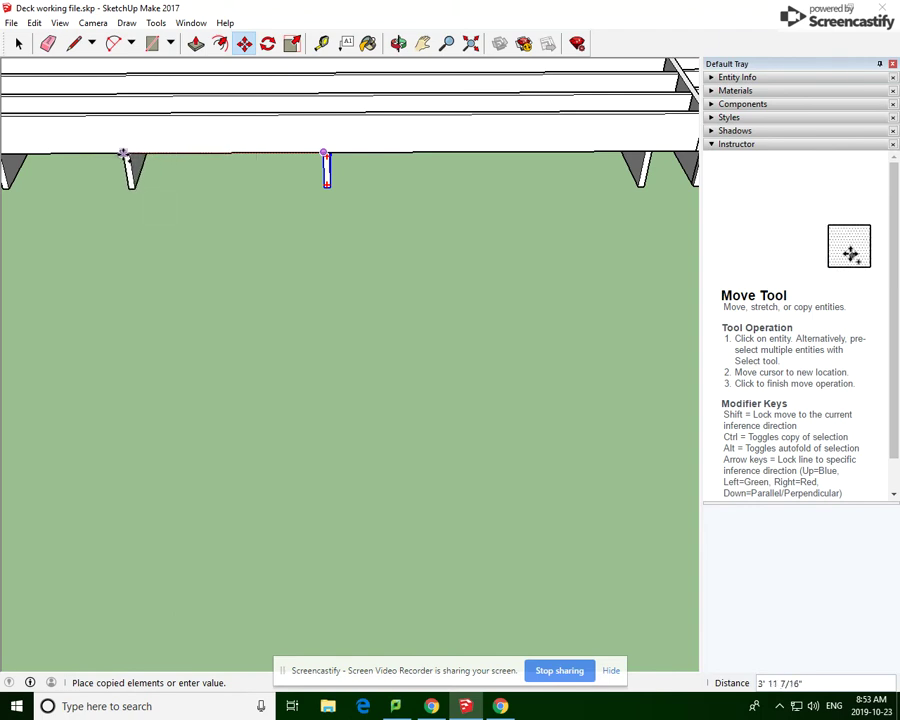
left_click(155, 156)
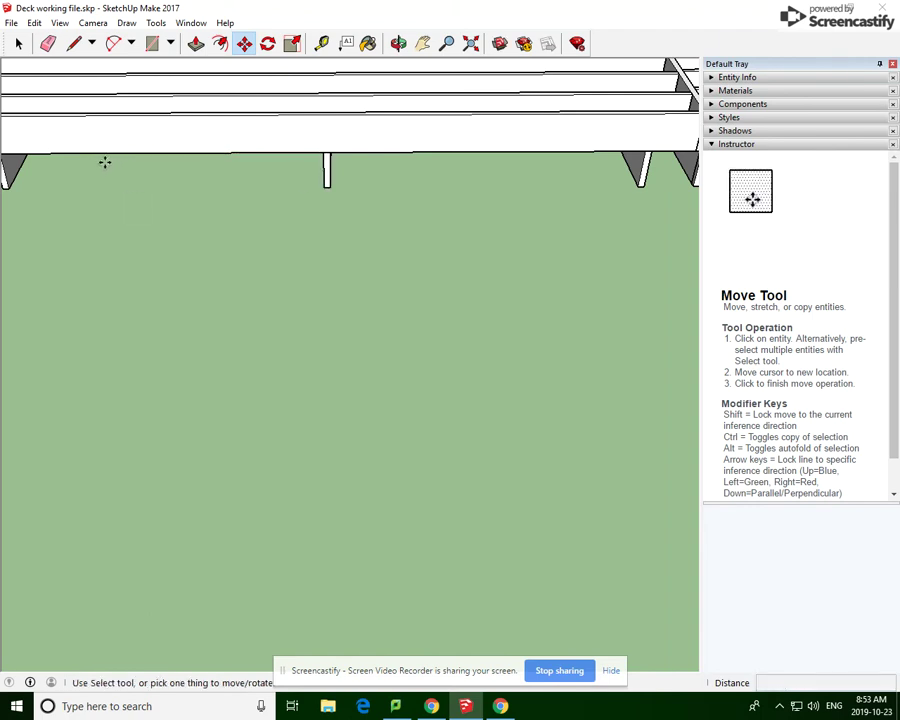
scroll(125, 208, "down", 5)
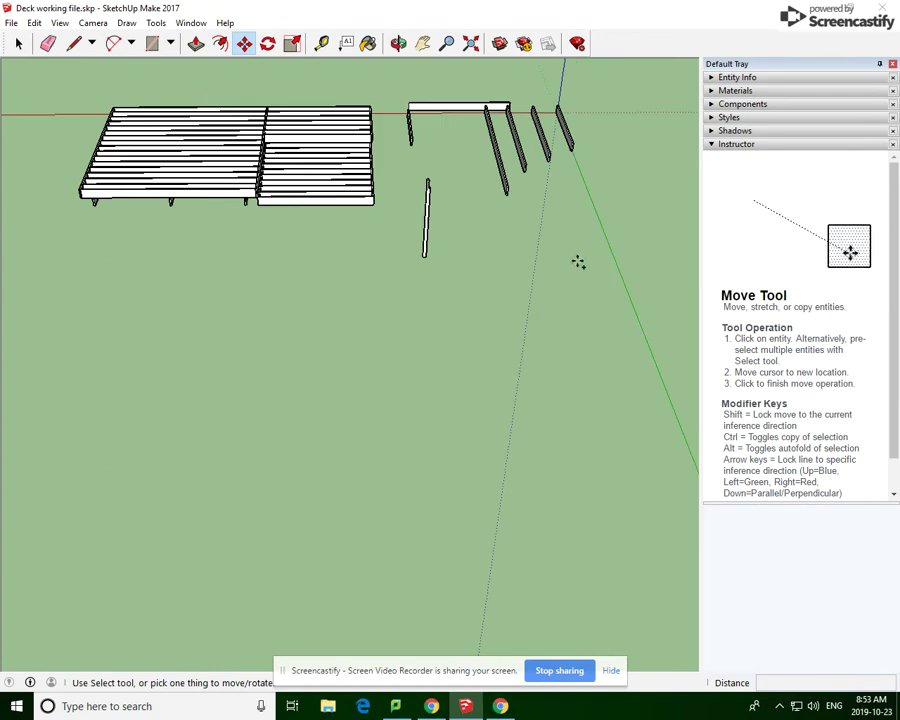
scroll(542, 191, "up", 5)
left_click(435, 186)
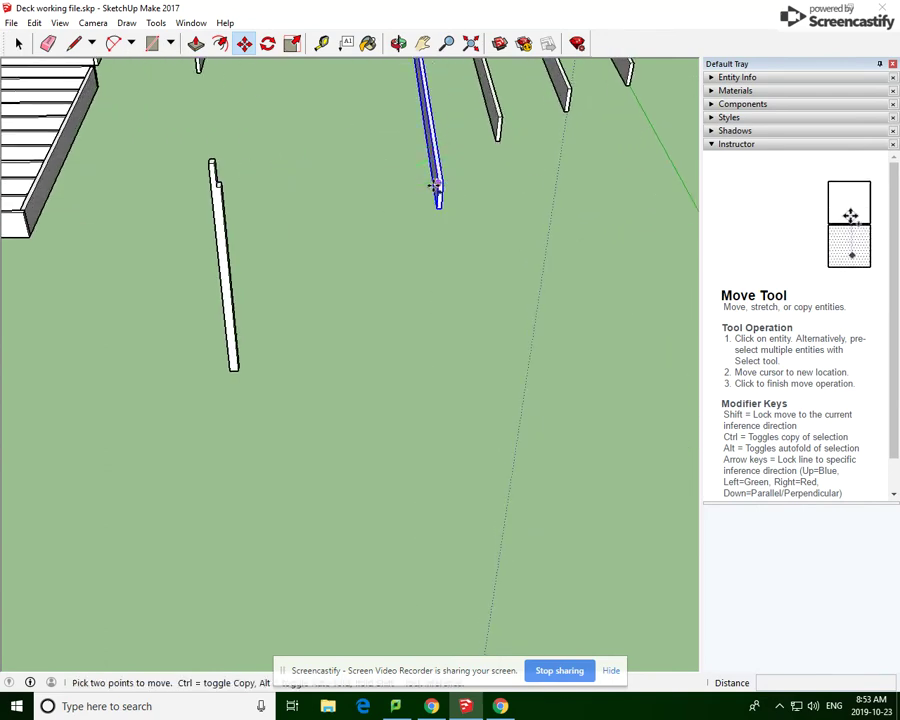
left_click(438, 188)
key("ctrl")
scroll(548, 250, "down", 5)
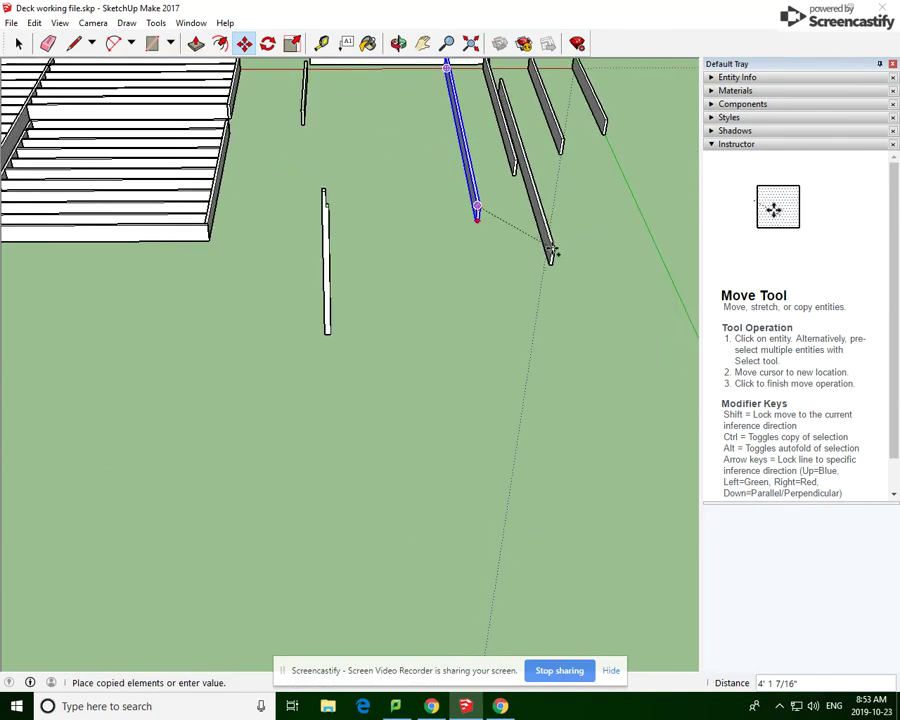
scroll(254, 240, "up", 6)
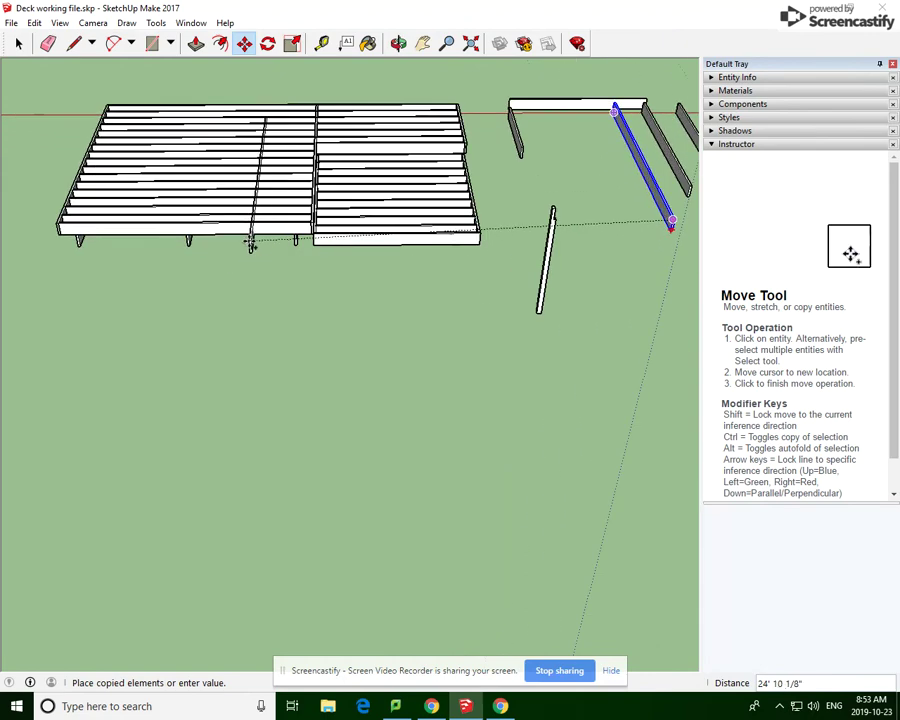
scroll(256, 238, "up", 1)
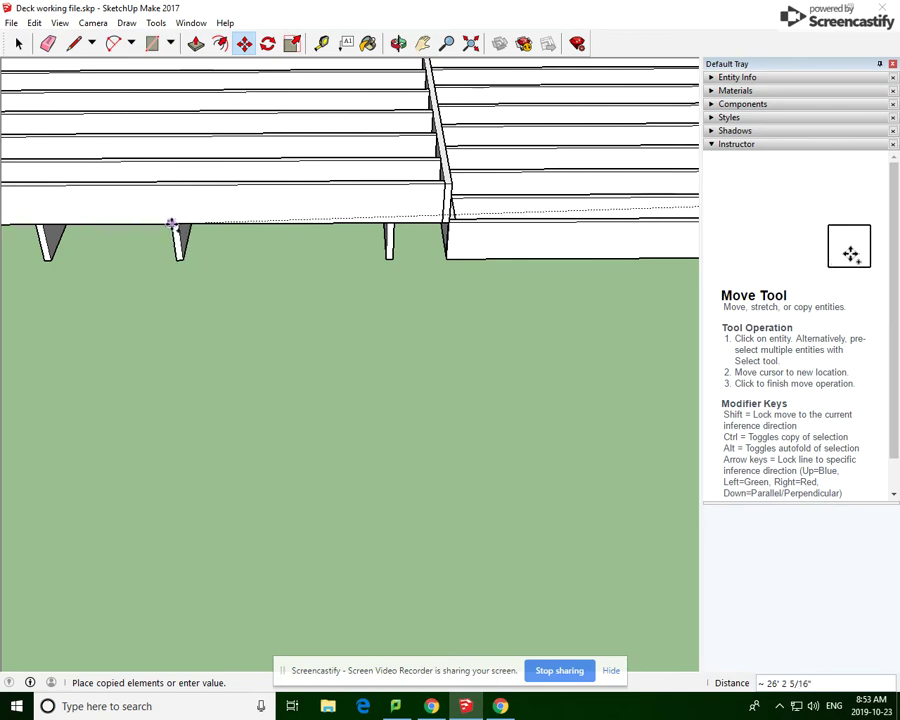
left_click(398, 44)
left_click_drag(96, 288, 191, 215)
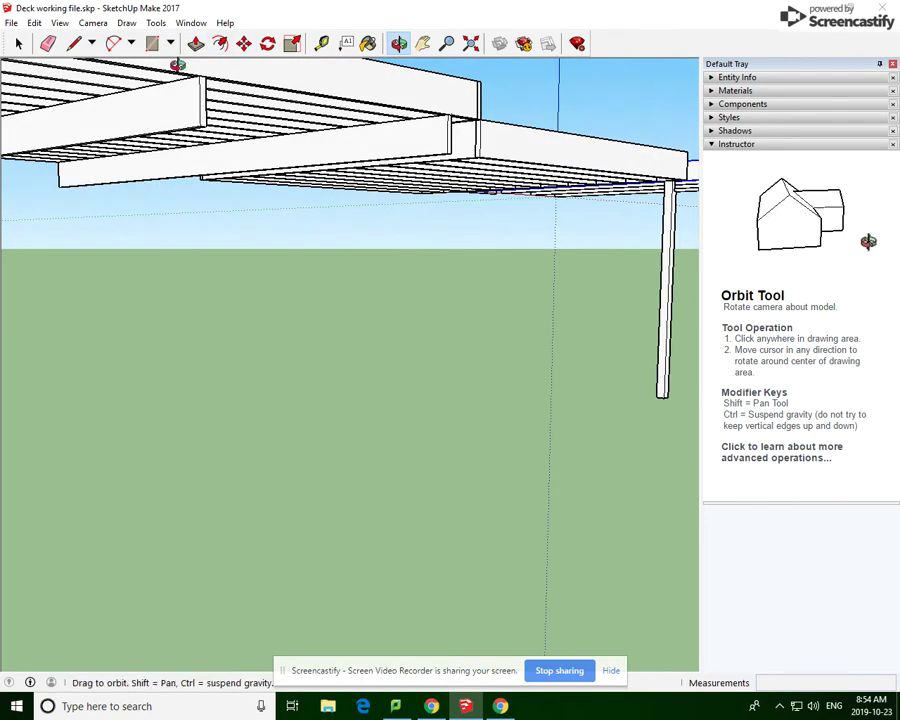
left_click_drag(177, 65, 74, 257)
Place another post copy about 3' 3" along the beam
left_click(321, 43)
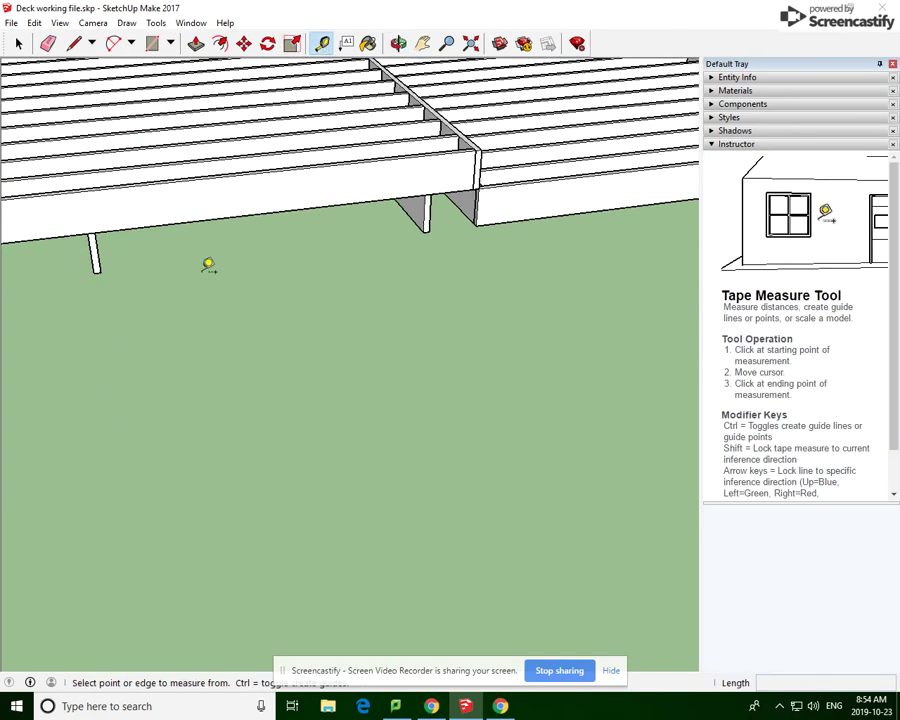
scroll(130, 249, "up", 3)
left_click(60, 186)
scroll(55, 190, "down", 4)
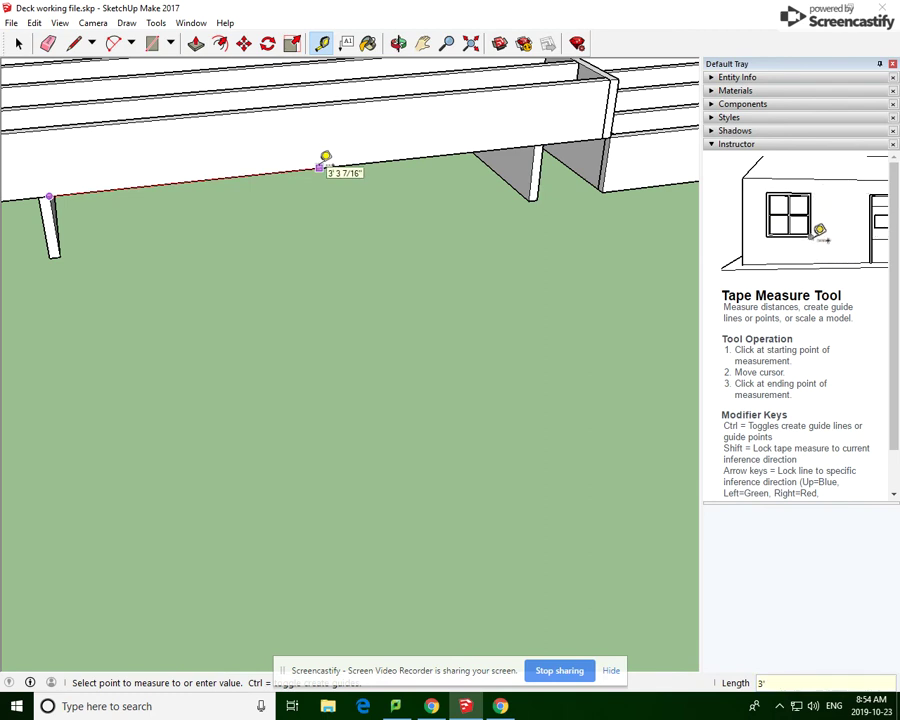
key("Escape")
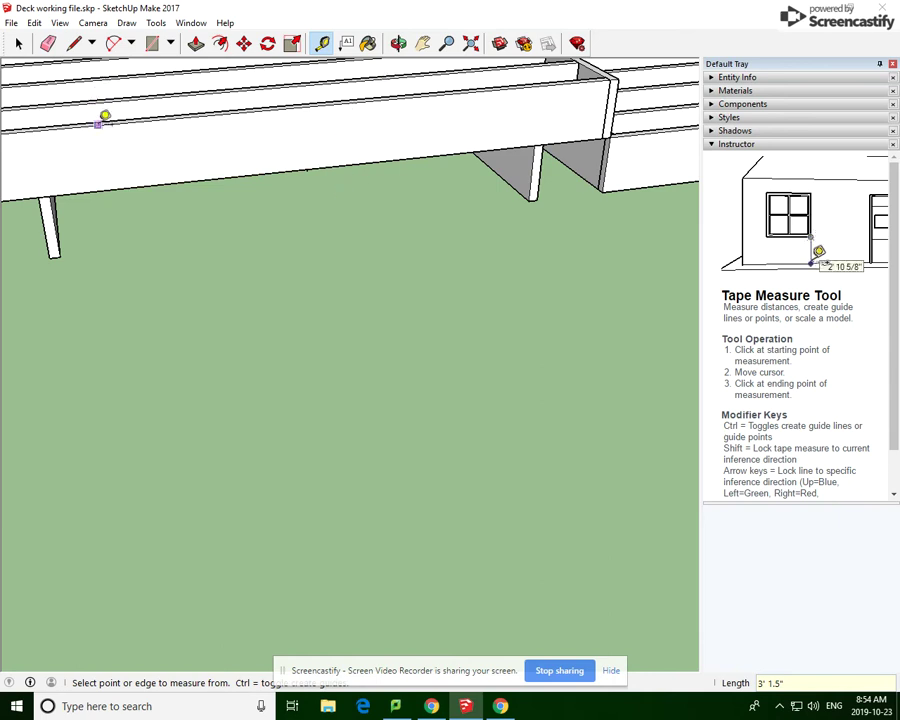
left_click(244, 43)
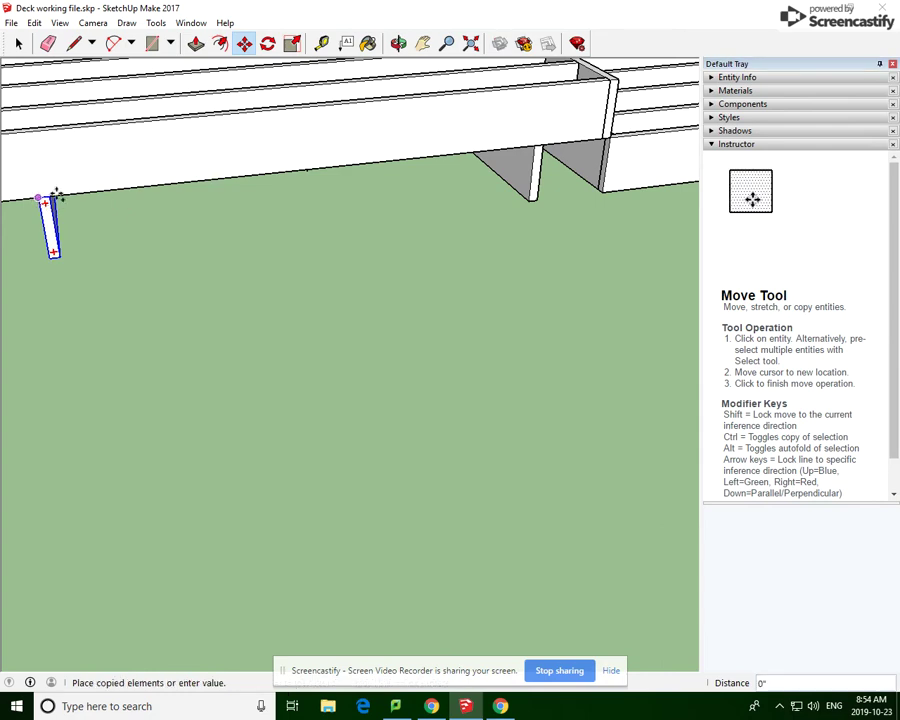
left_click(311, 175)
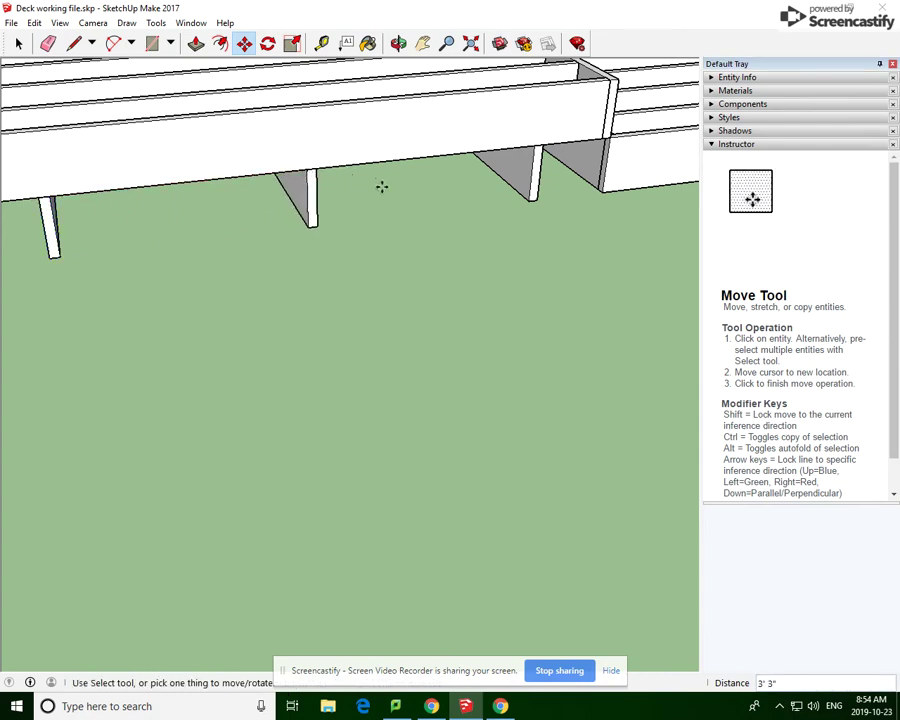
scroll(381, 186, "down", 5)
Measure the gap between neighbouring posts with Tape Measure
left_click(321, 43)
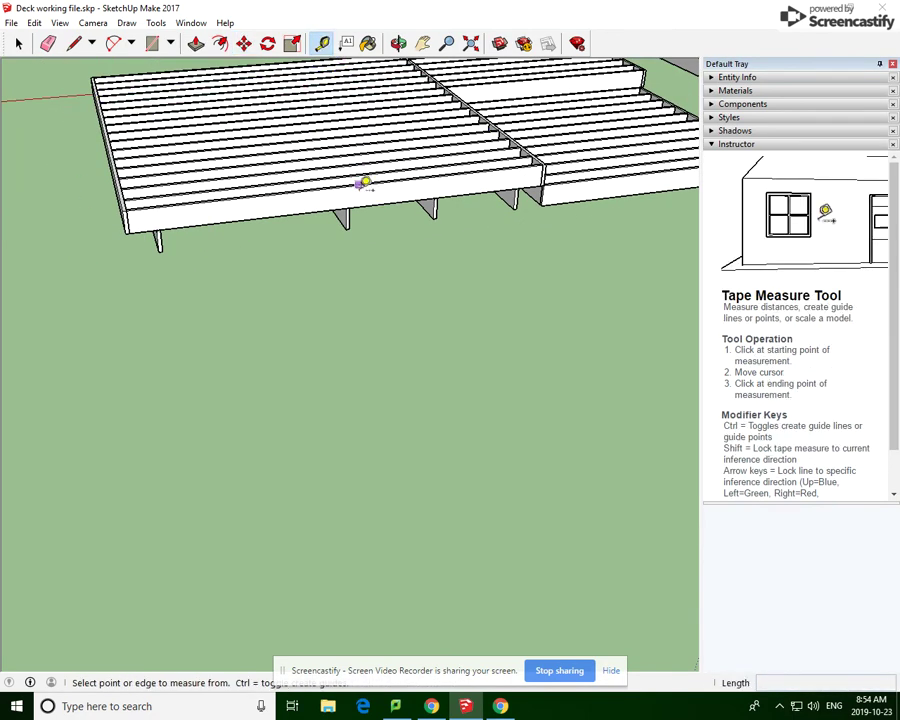
scroll(346, 208, "up", 4)
left_click(325, 207)
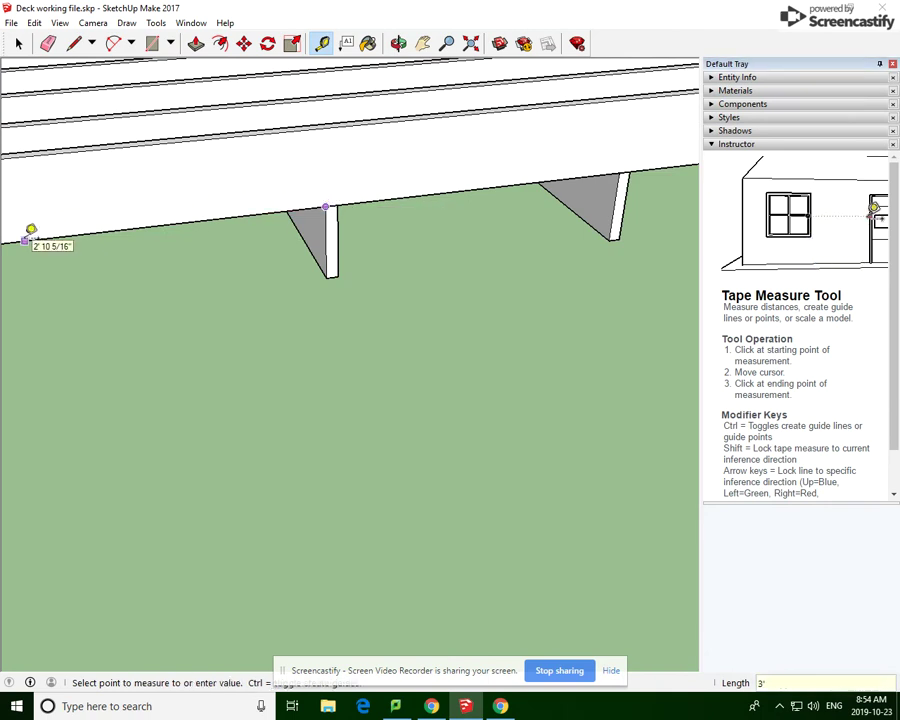
left_click(31, 229)
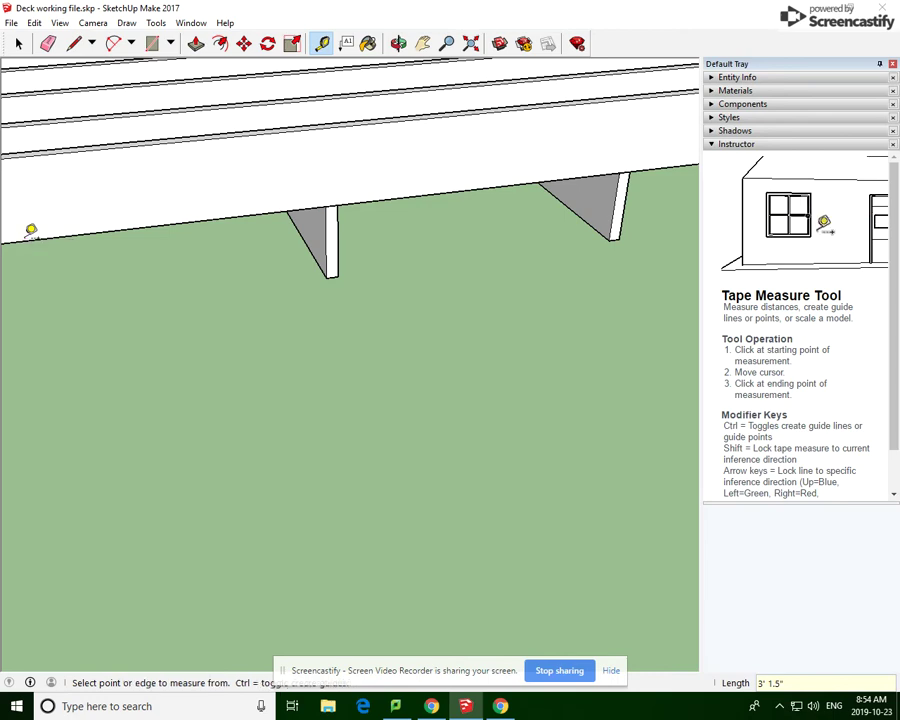
scroll(455, 246, "down", 2)
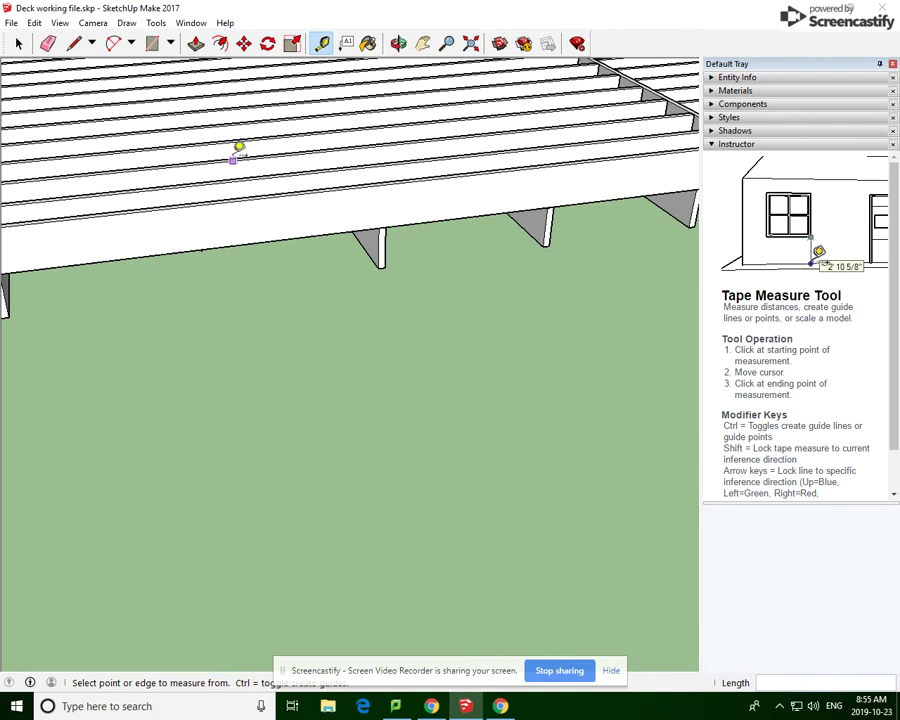
Copy the post 3' 1 1/2" to the left under the beam
left_click(244, 43)
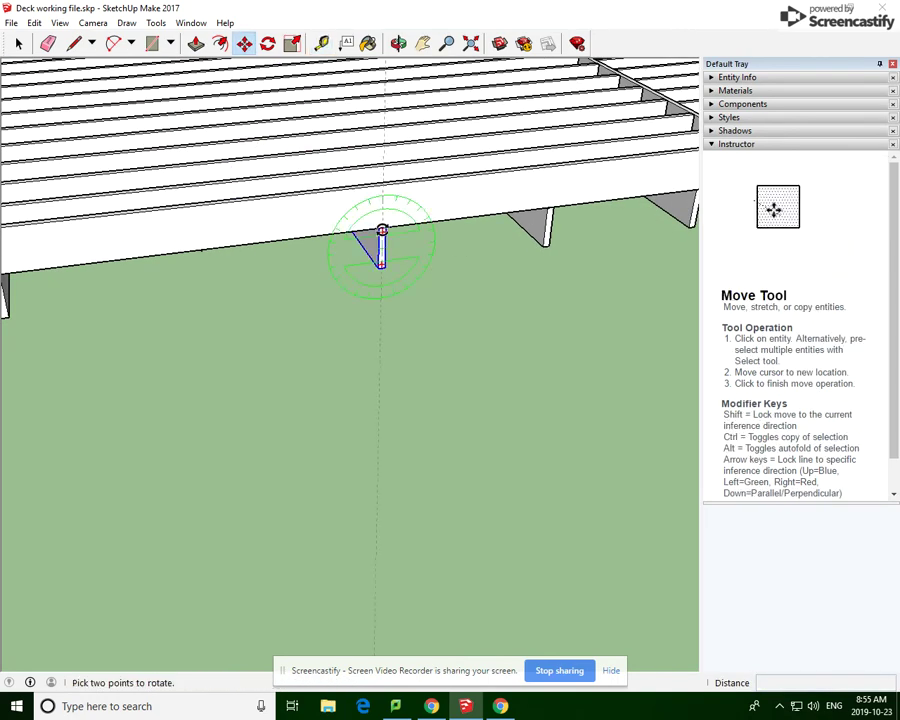
left_click(380, 229)
key("ctrl")
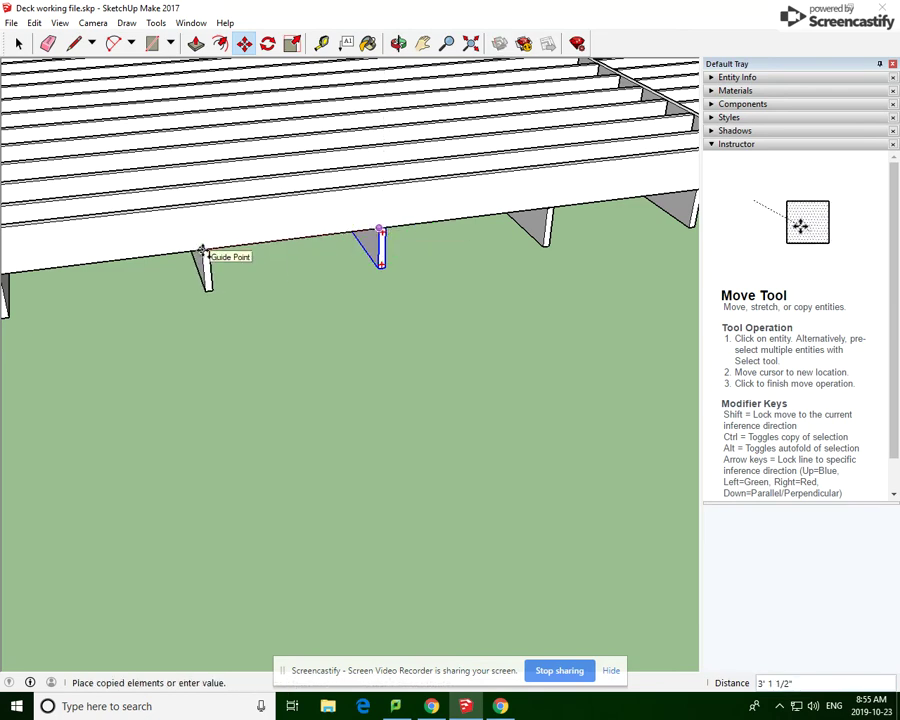
left_click(203, 250)
scroll(331, 246, "down", 5)
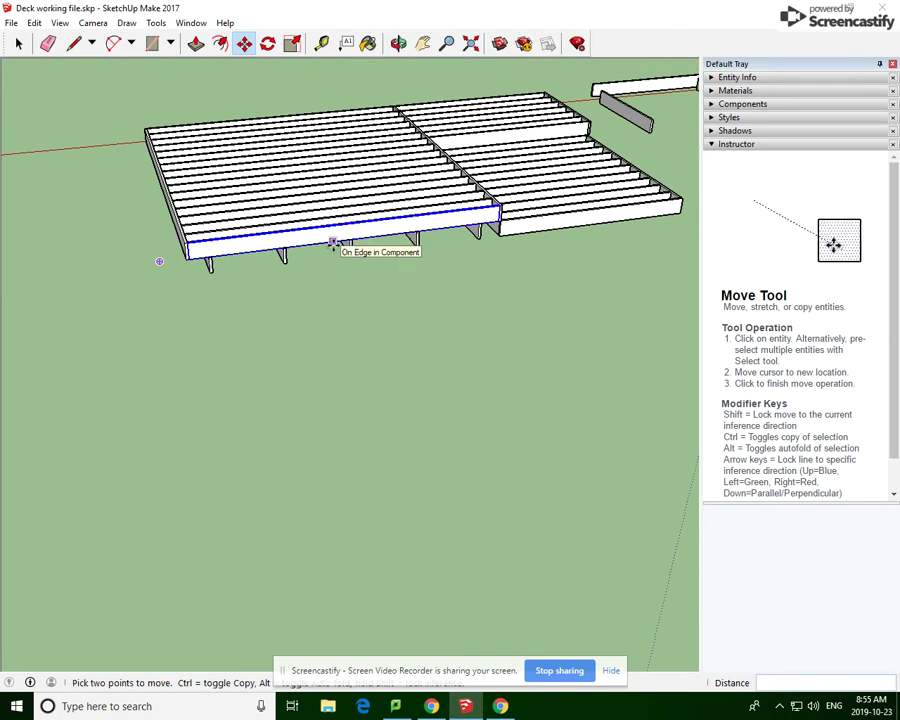
Select the whole loose notched post and create a component from it
scroll(102, 233, "down", 3)
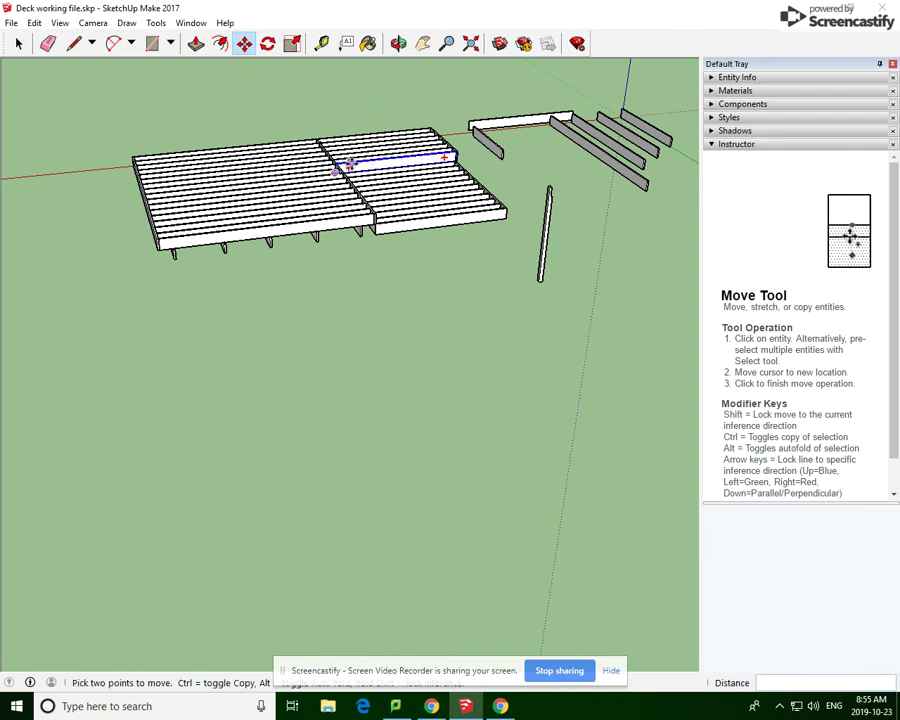
scroll(605, 183, "up", 5)
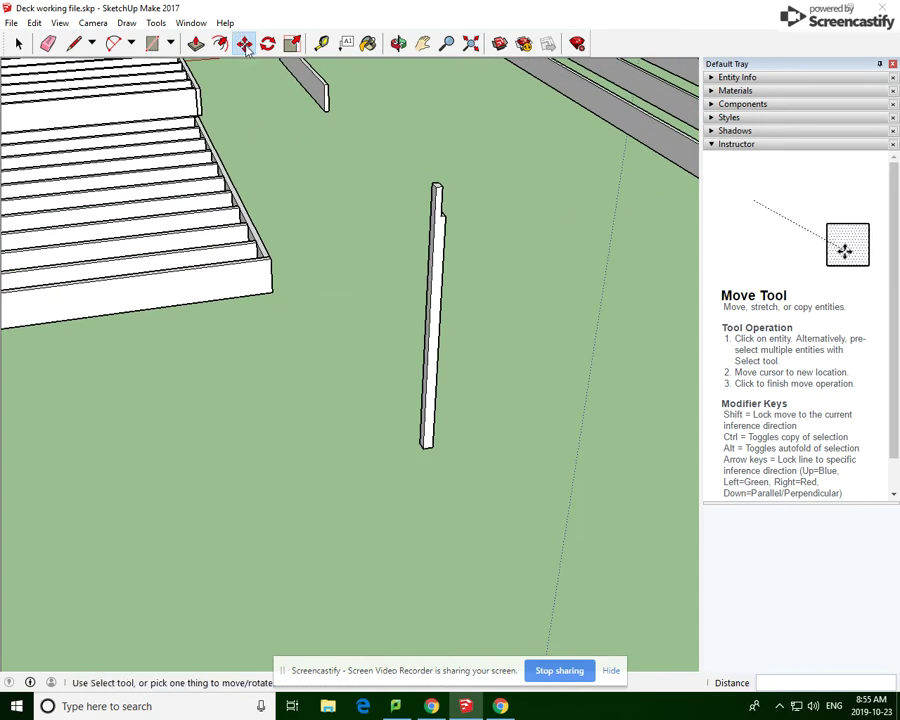
scroll(520, 179, "up", 2)
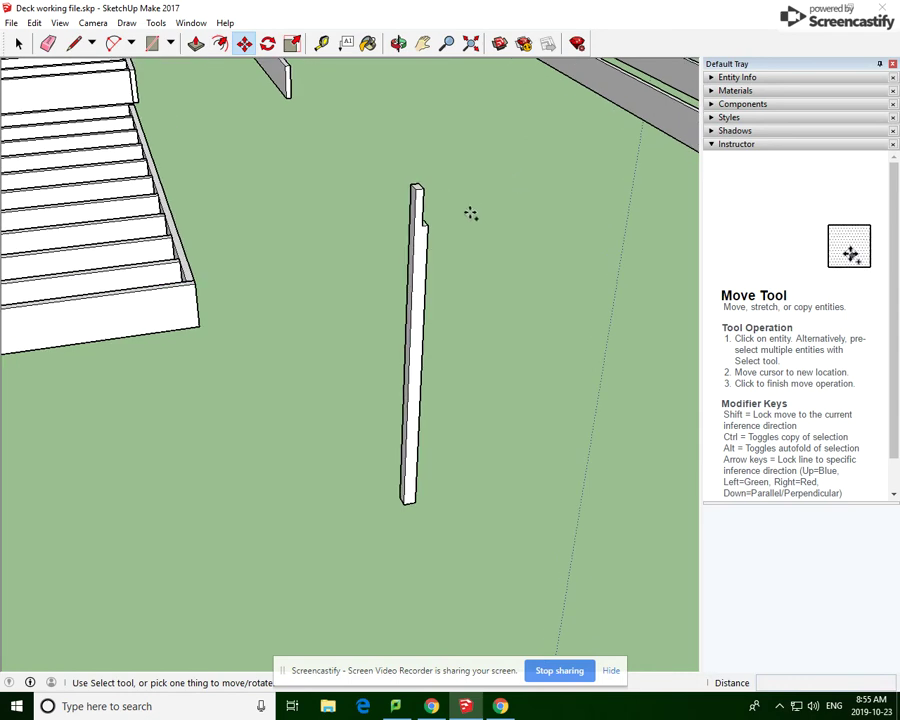
left_click(416, 189)
scroll(480, 200, "down", 2)
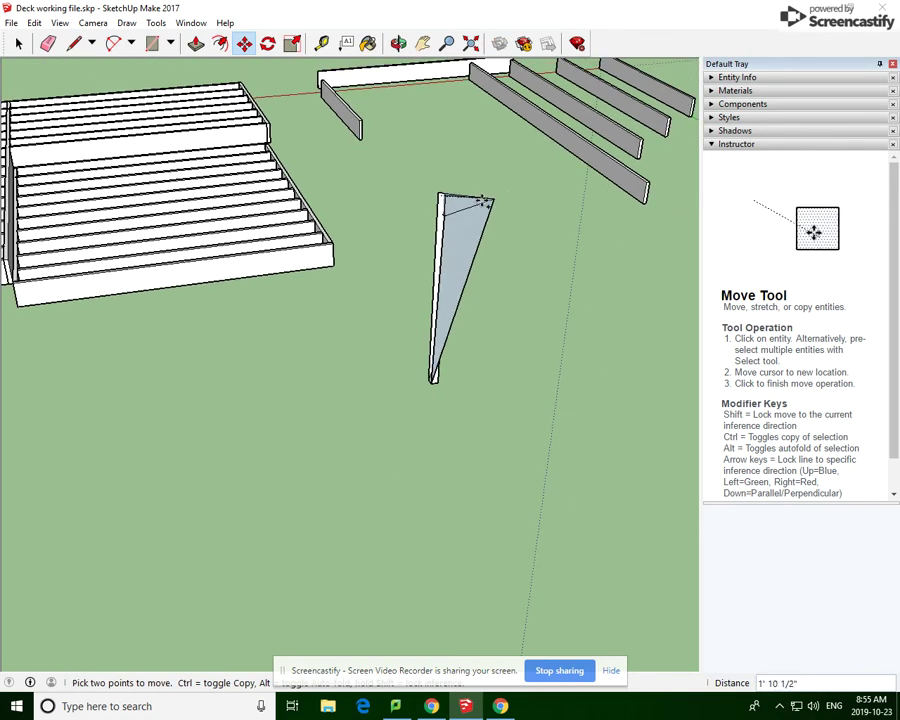
key("Escape")
left_click(18, 43)
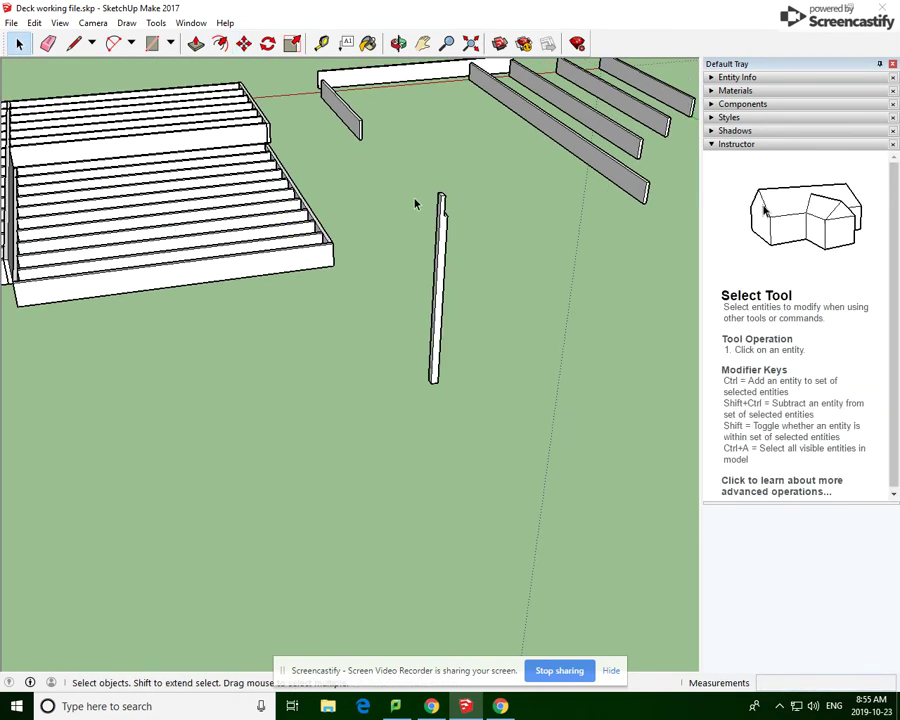
left_click_drag(407, 180, 498, 418)
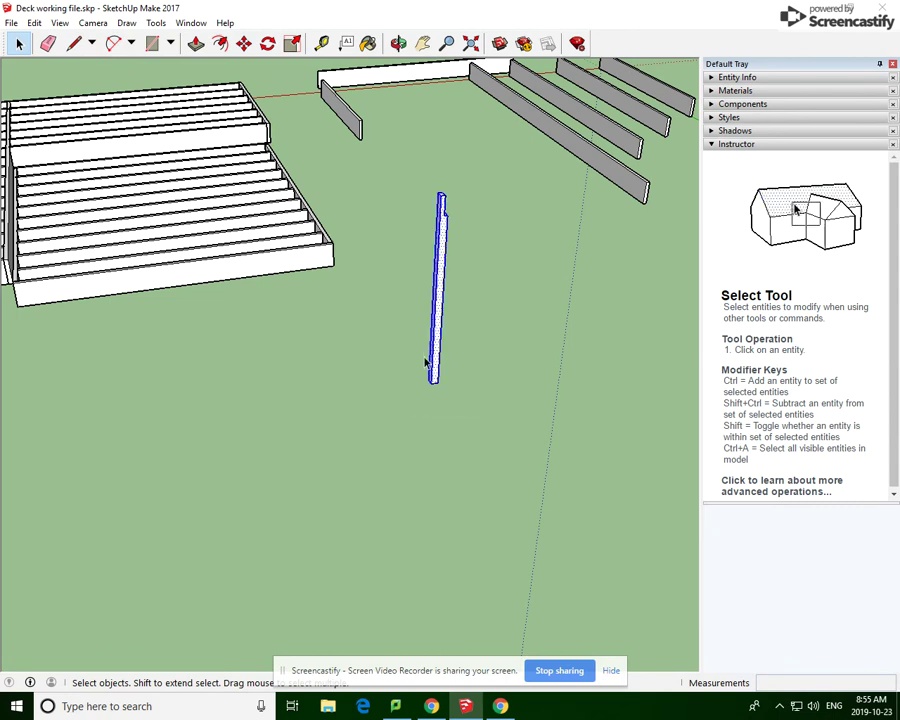
right_click(440, 315)
left_click(502, 414)
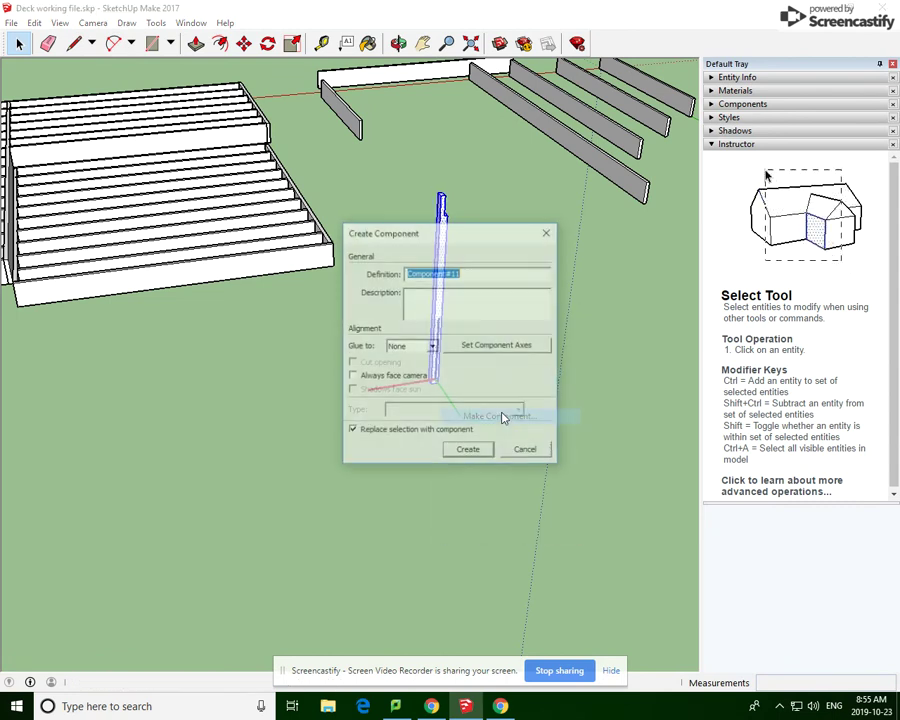
left_click(479, 452)
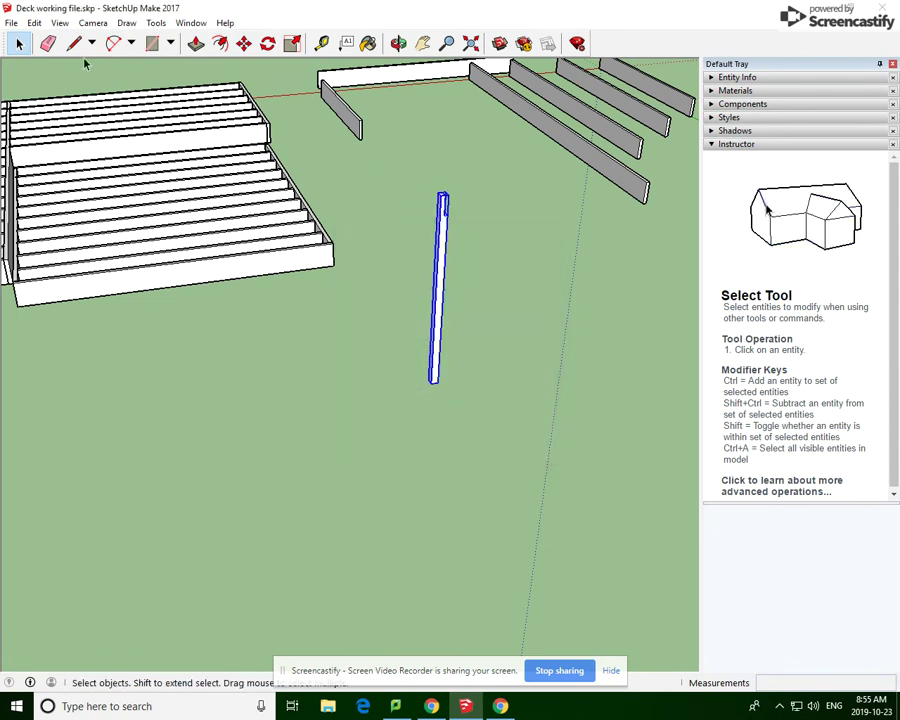
Copy the post under the deck and seat its top against the outer beam
left_click(246, 45)
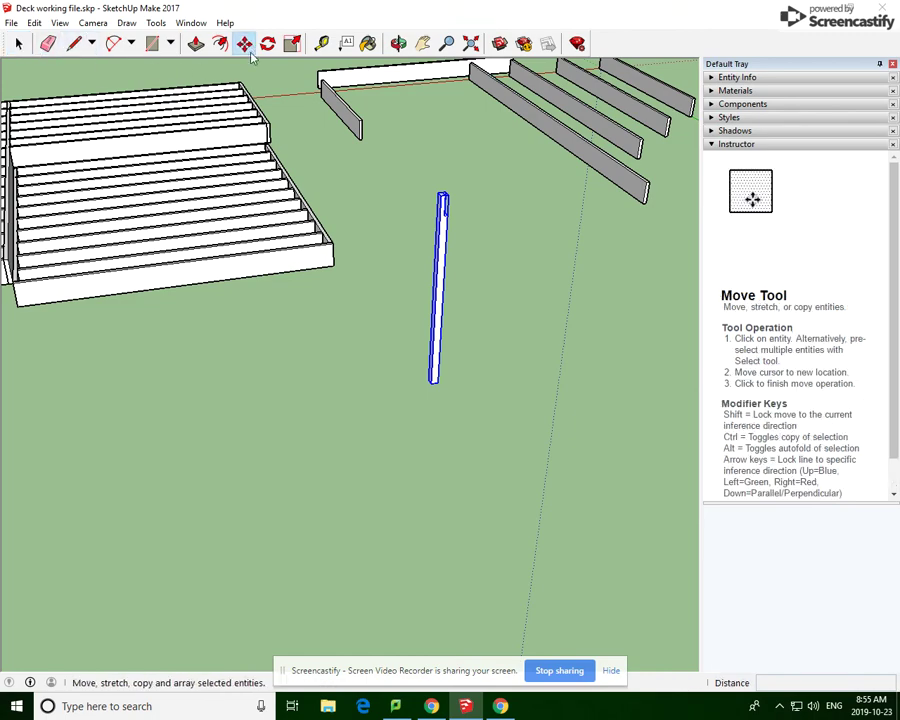
scroll(462, 175, "up", 5)
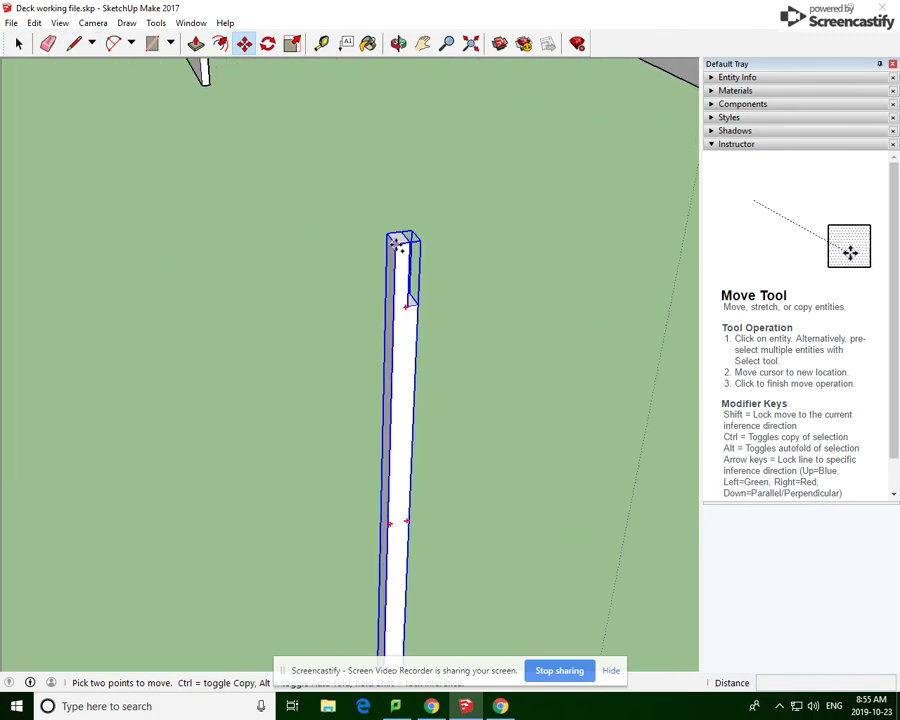
key("ctrl")
left_click(407, 242)
scroll(480, 245, "down", 5)
scroll(528, 265, "down", 3)
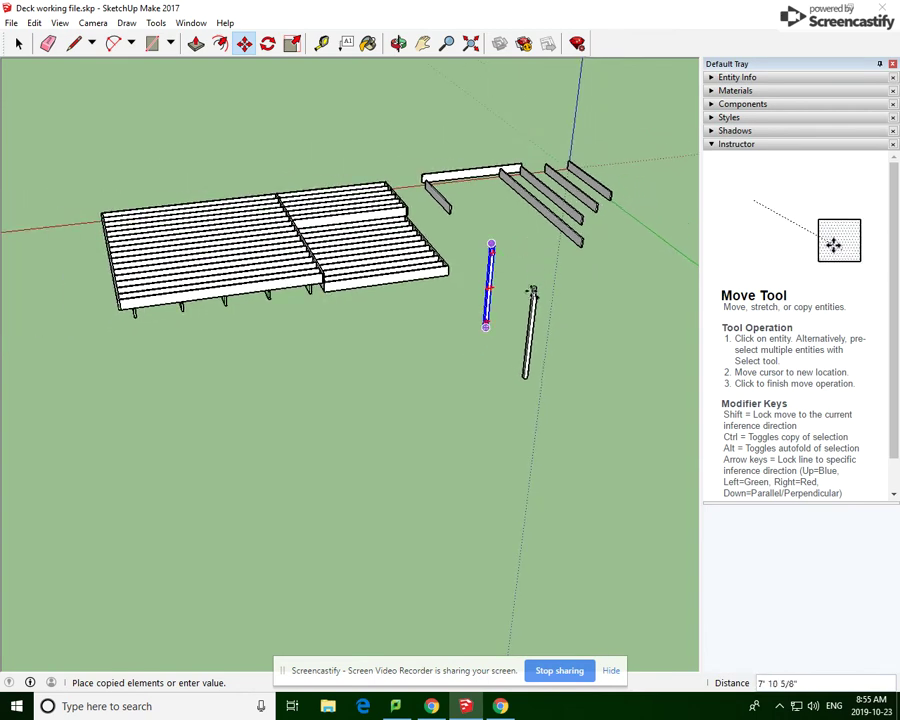
scroll(420, 385, "up", 1)
scroll(241, 405, "up", 3)
scroll(225, 300, "up", 5)
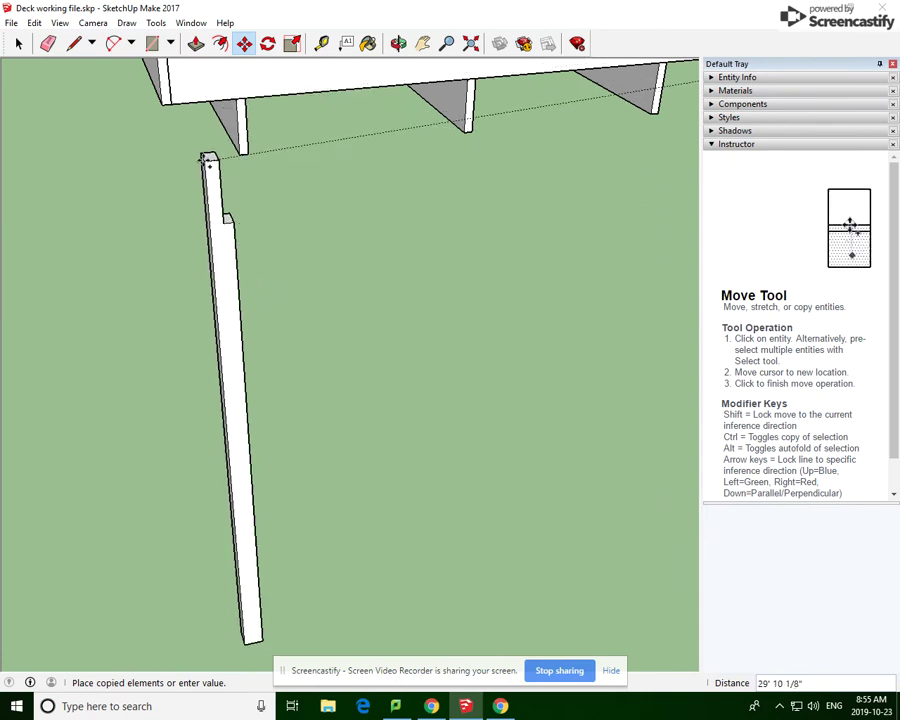
left_click(184, 162)
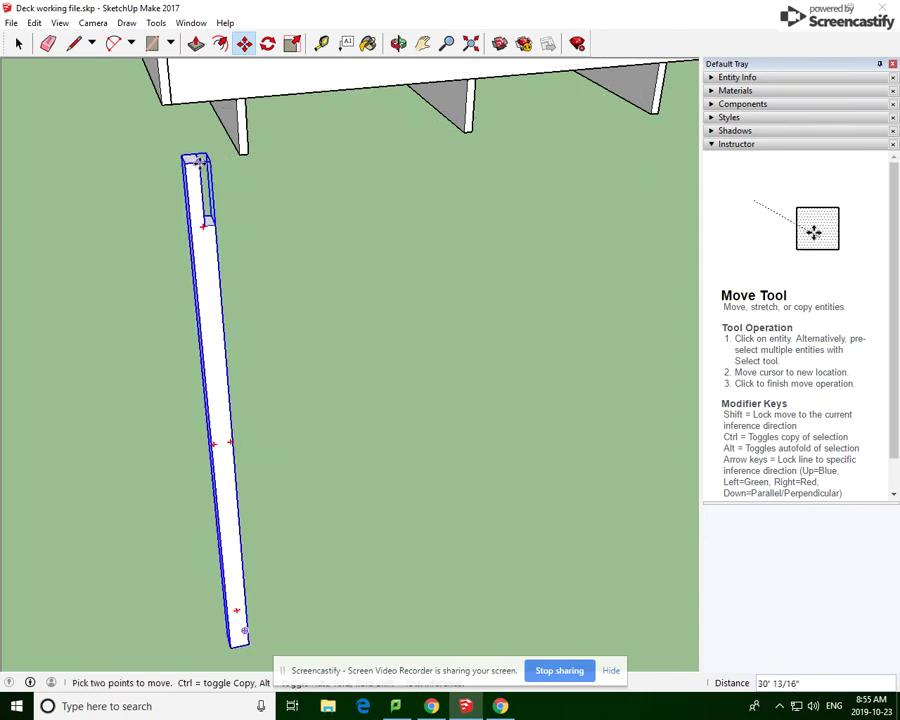
left_click(200, 159)
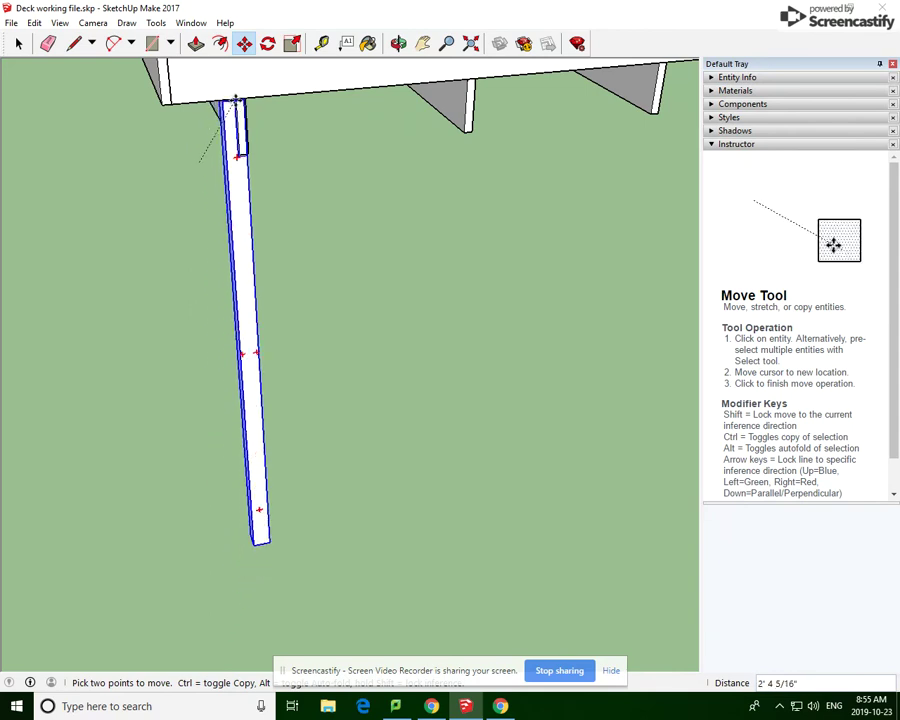
left_click(236, 101)
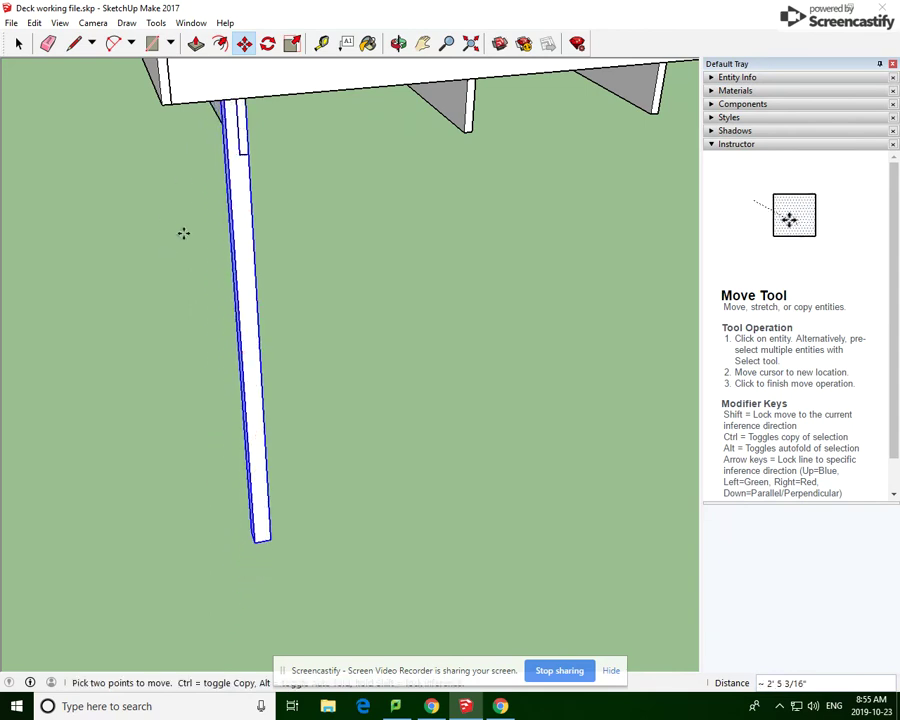
Copy the post twice more along the beam, about 3' apart
scroll(232, 104, "up", 3)
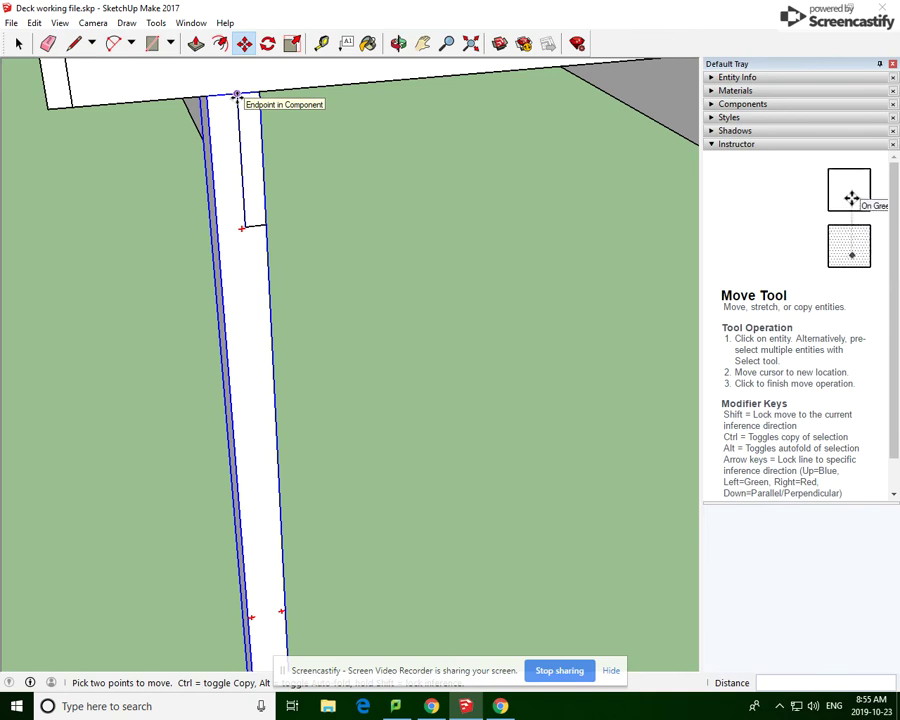
key("ctrl")
left_click(237, 97)
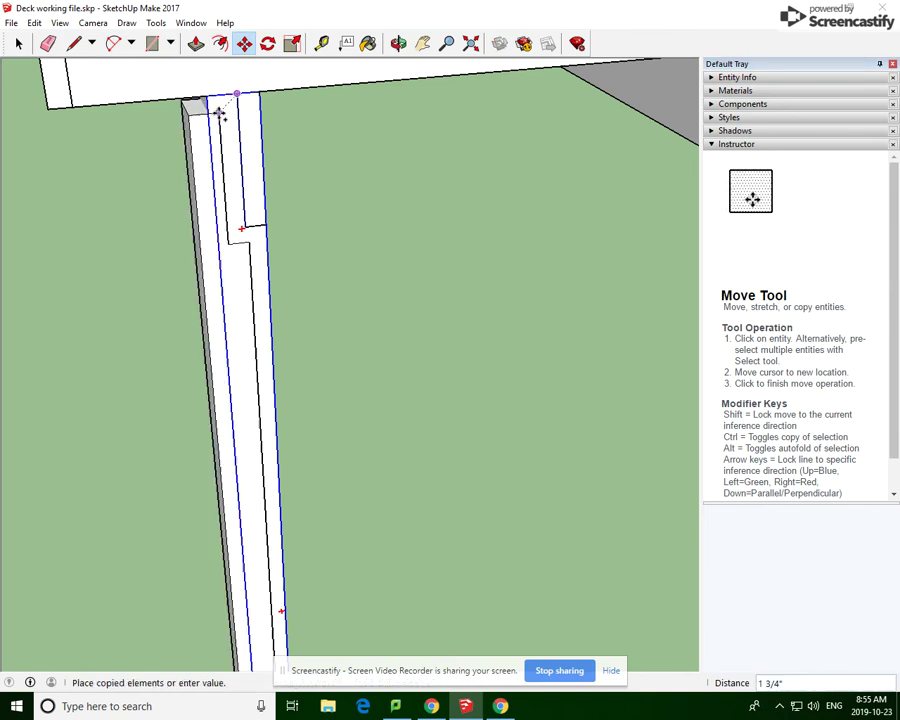
scroll(216, 106, "down", 4)
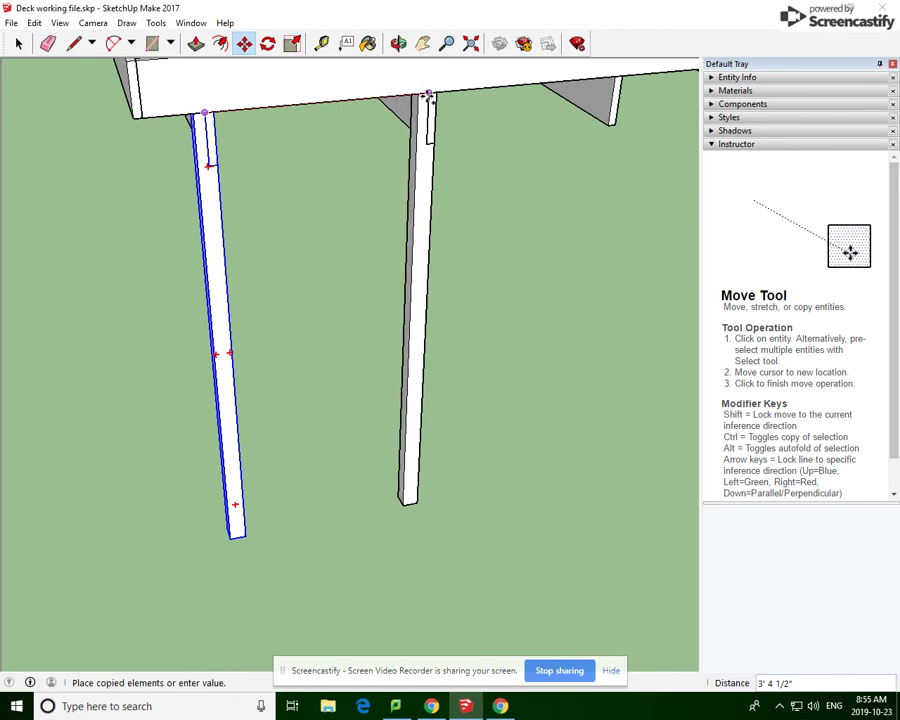
left_click(428, 93)
key("ctrl")
left_click(428, 93)
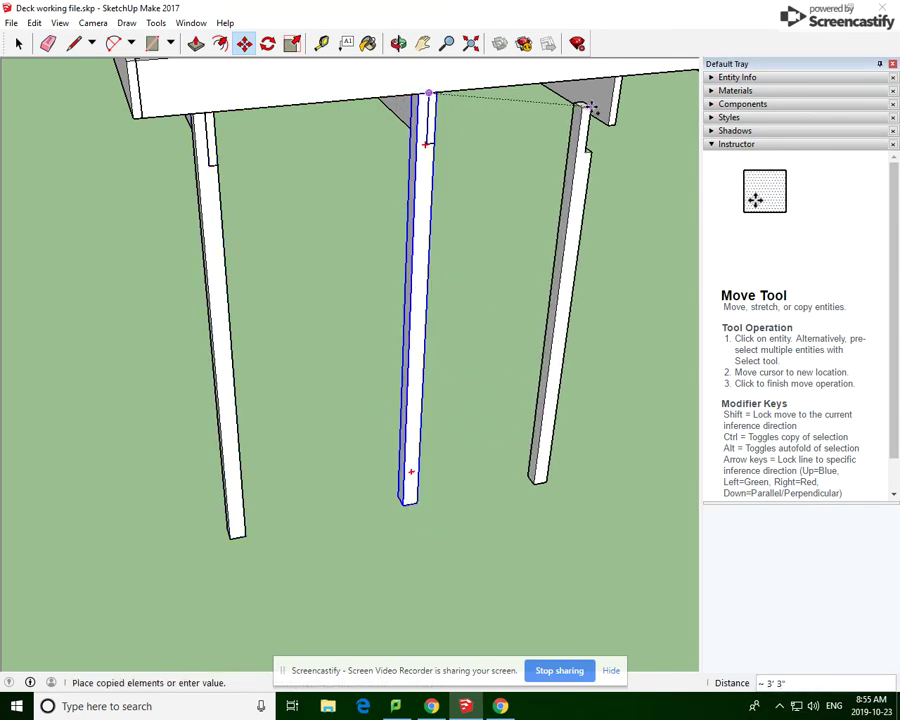
left_click(615, 77)
Add two more post copies further along the beam, about 3' 3" apart
scroll(150, 184, "down", 4)
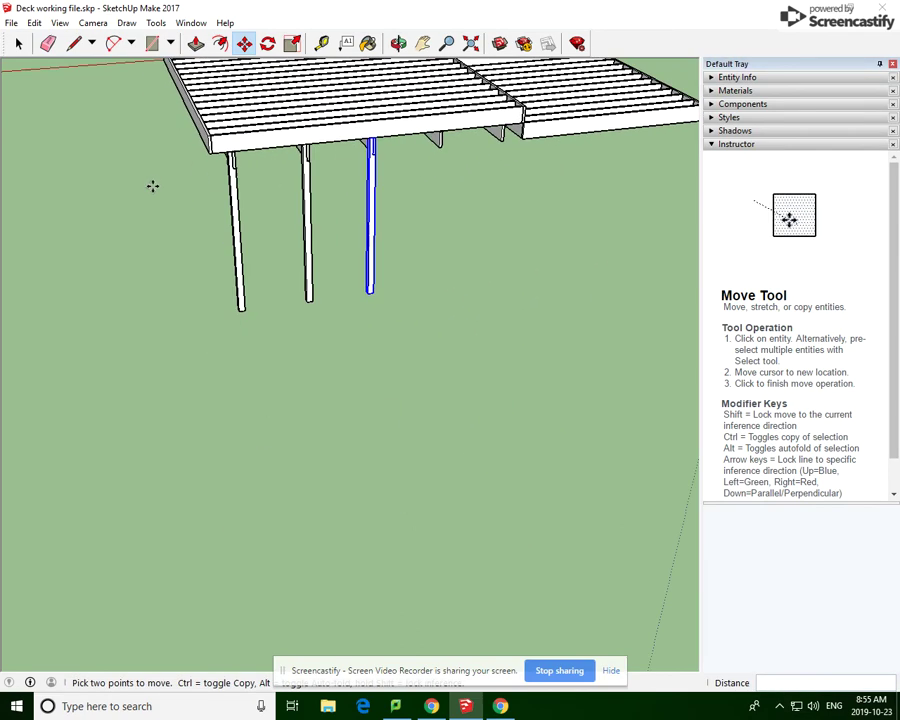
scroll(428, 135, "up", 2)
scroll(428, 135, "up", 3)
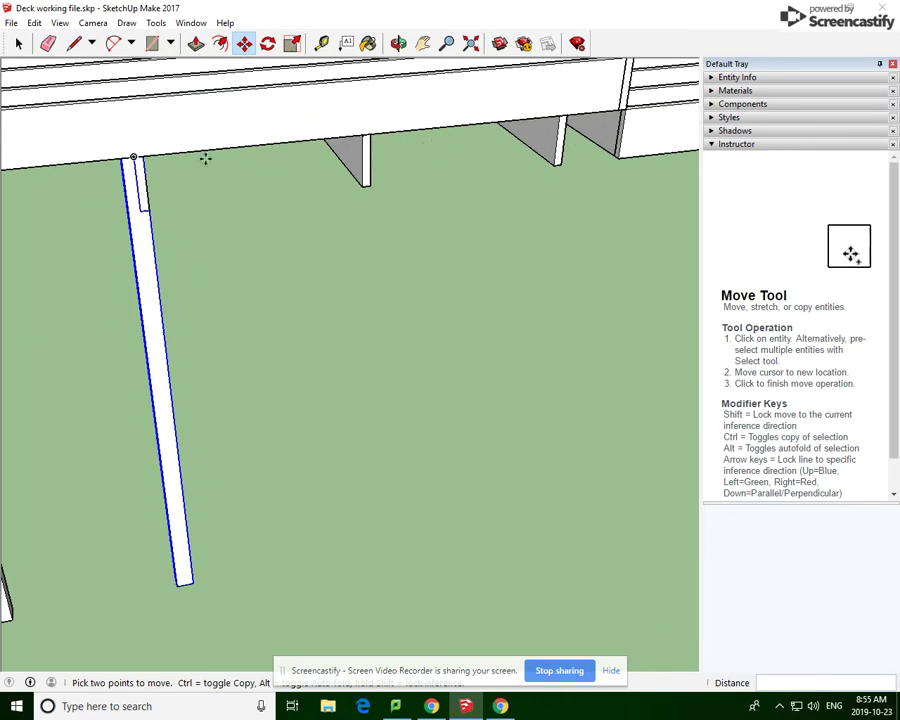
key("ctrl")
left_click(133, 160)
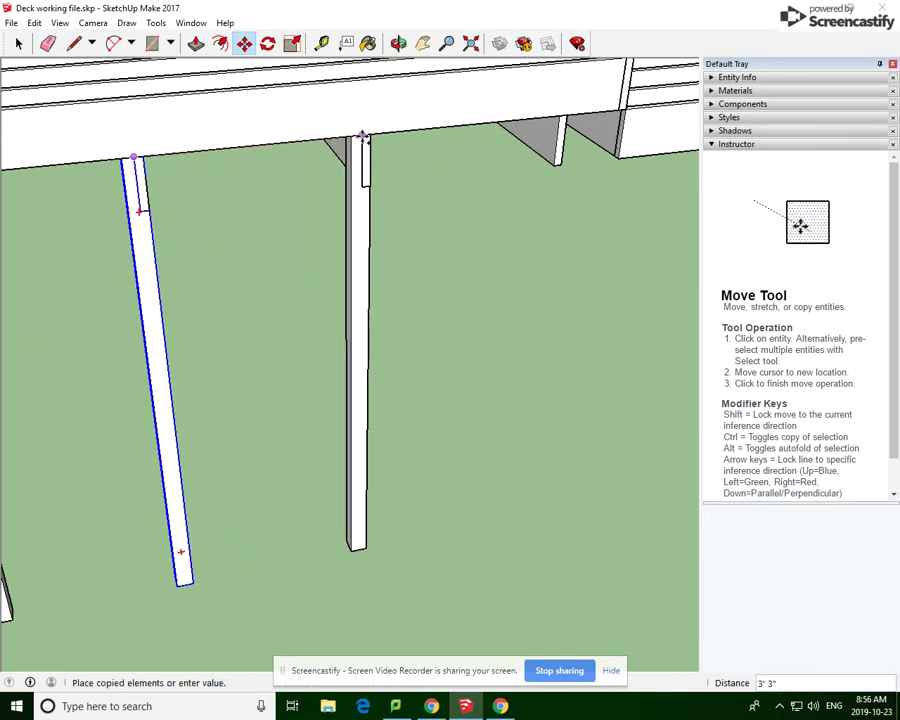
left_click(362, 136)
left_click(362, 136)
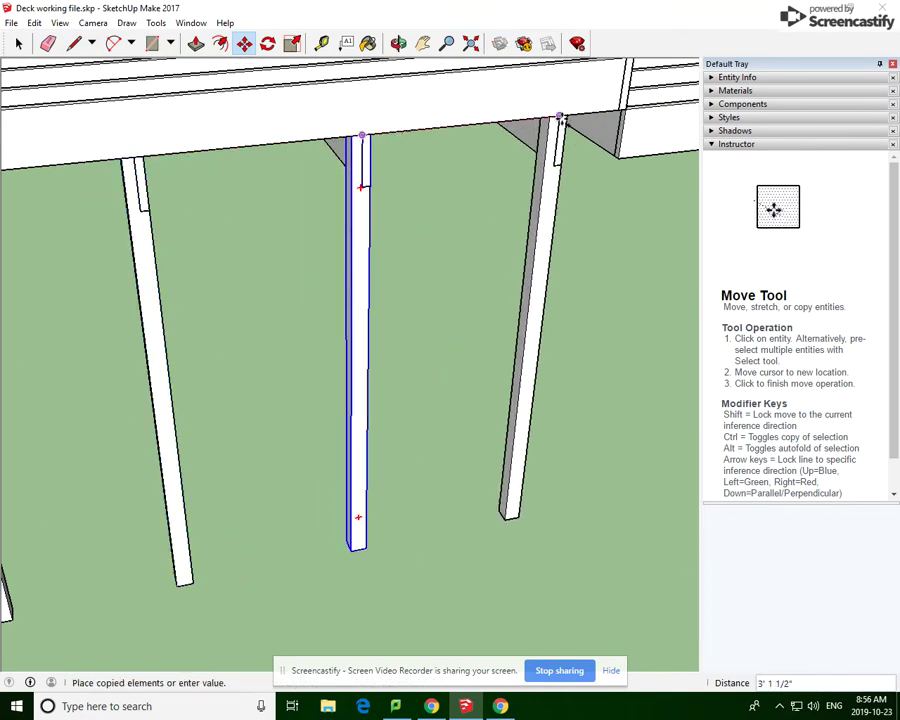
left_click(542, 136)
scroll(540, 200, "down", 2)
scroll(545, 198, "down", 4)
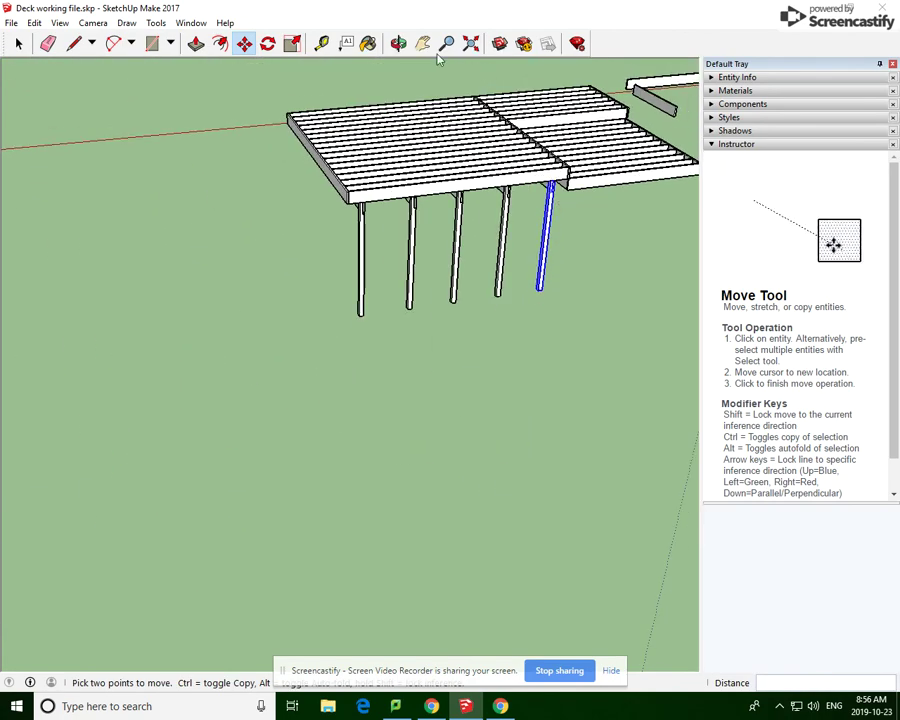
Orbit below the deck to check the post row, then cancel an unwanted corner-post copy
left_click(398, 43)
left_click_drag(303, 219, 523, 69)
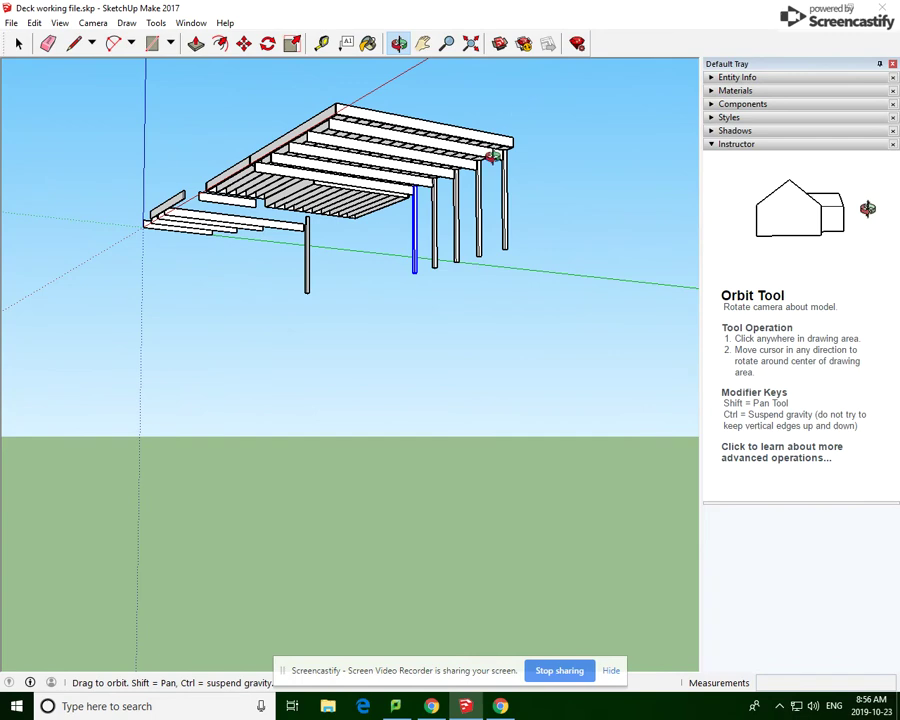
scroll(474, 139, "up", 5)
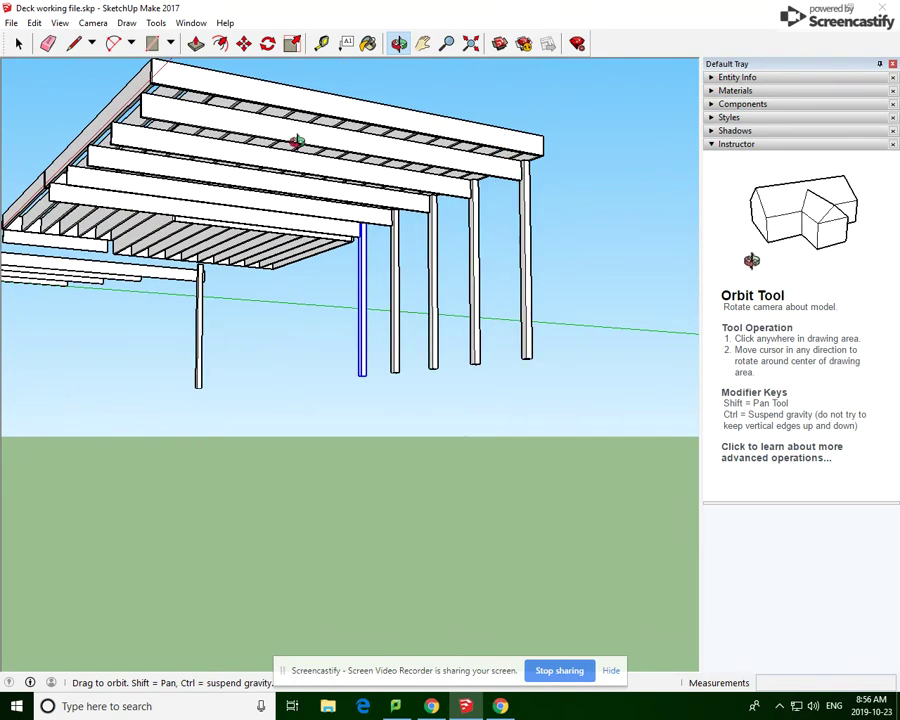
left_click(244, 44)
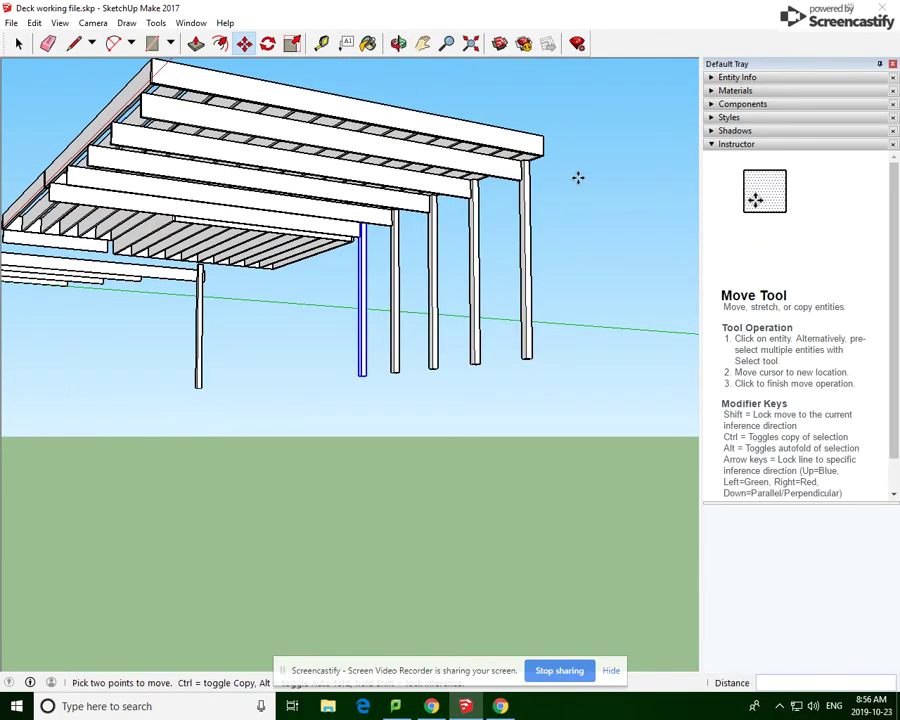
scroll(572, 166, "up", 5)
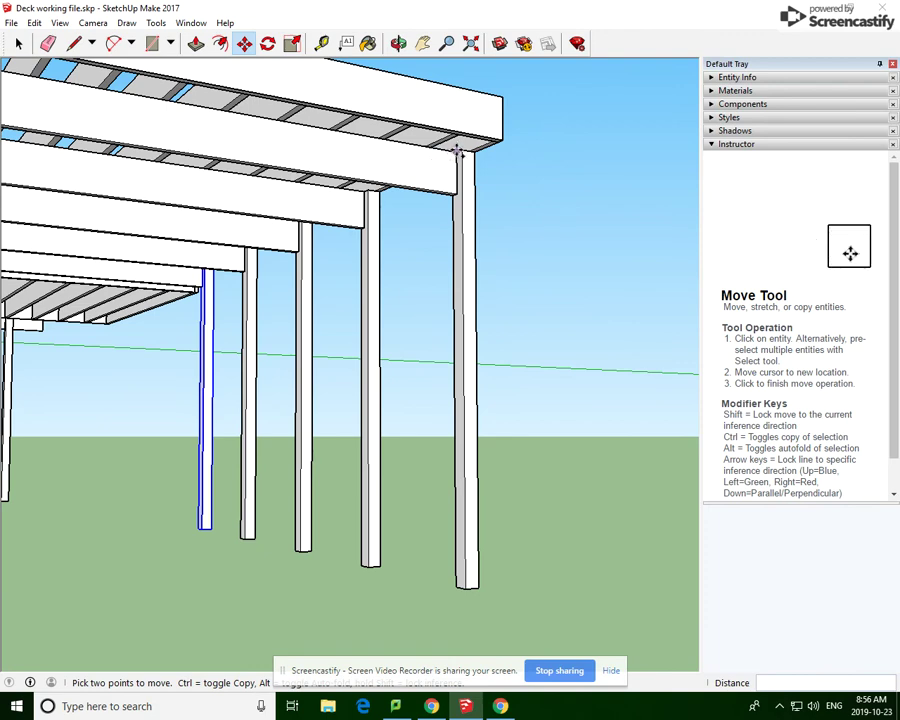
left_click(456, 150)
key("ctrl")
scroll(456, 152, "down", 2)
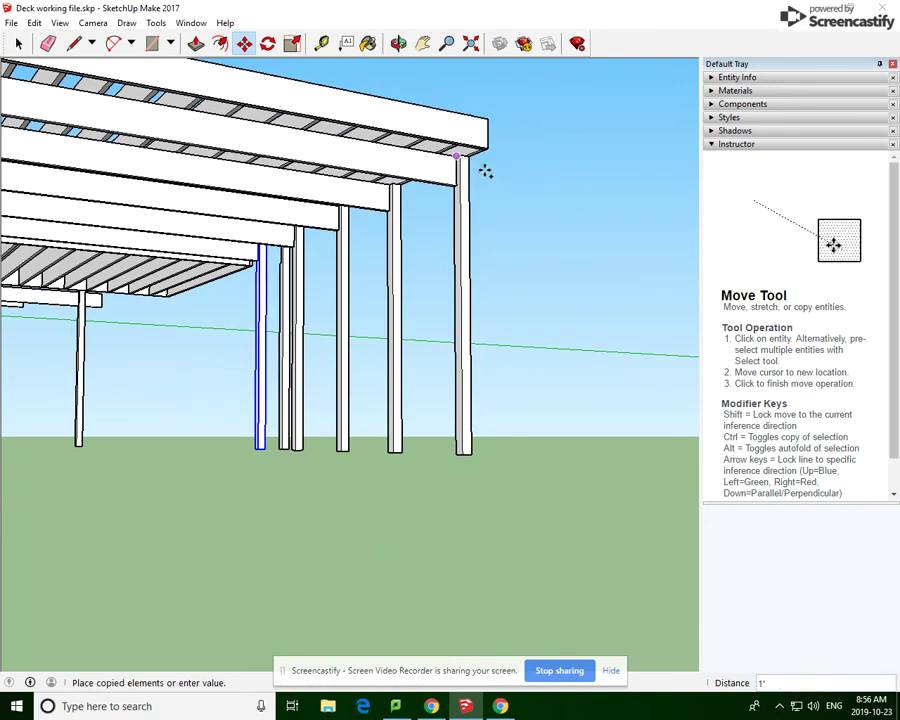
key("Escape")
left_click(18, 43)
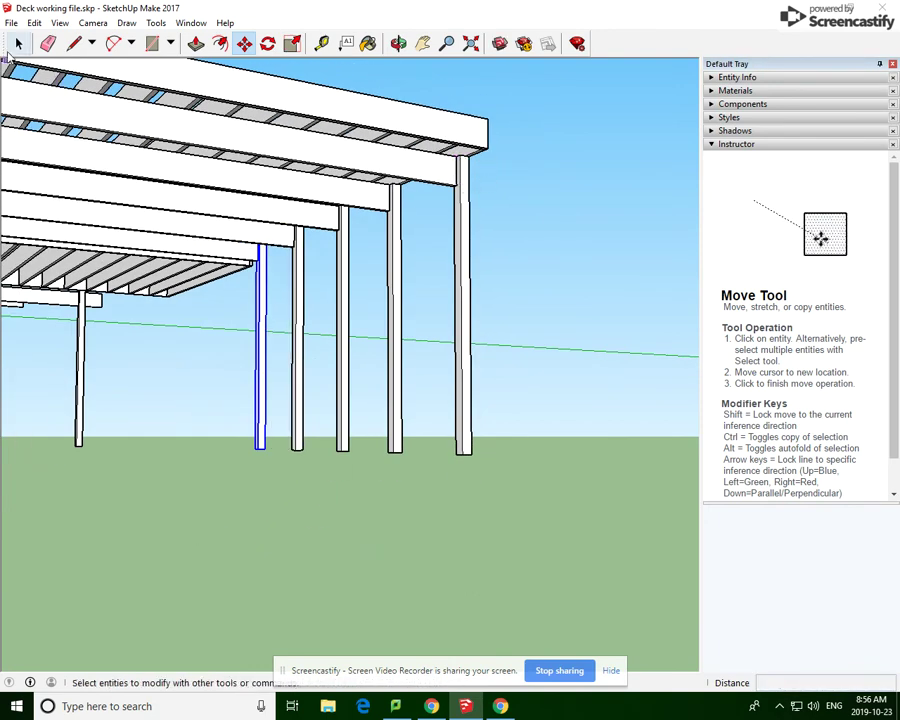
Copy the corner post to the opposite end of the deck's front beam
right_click(461, 209)
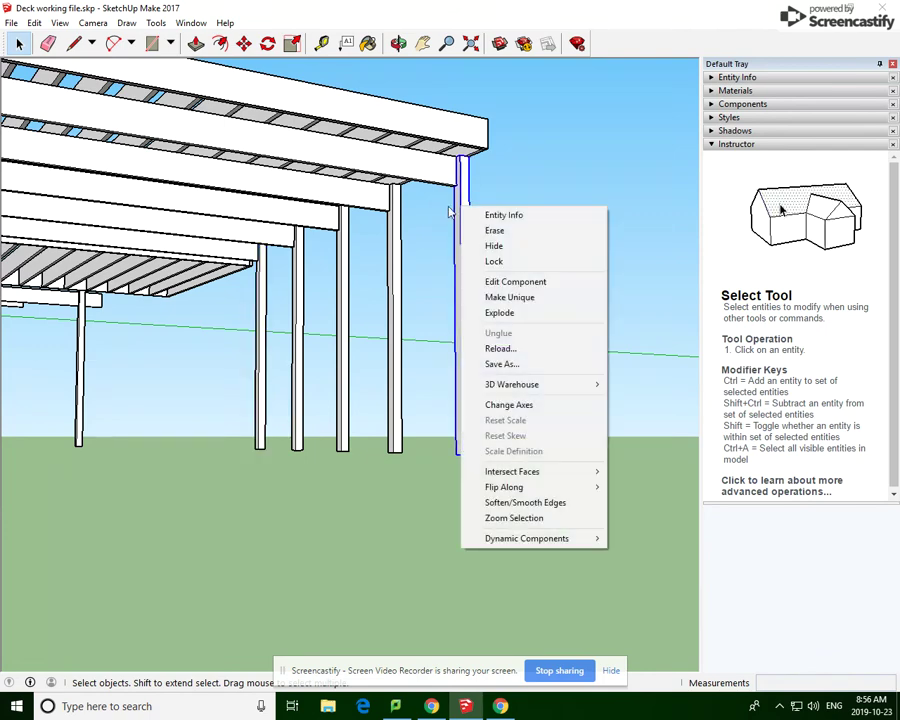
left_click(245, 44)
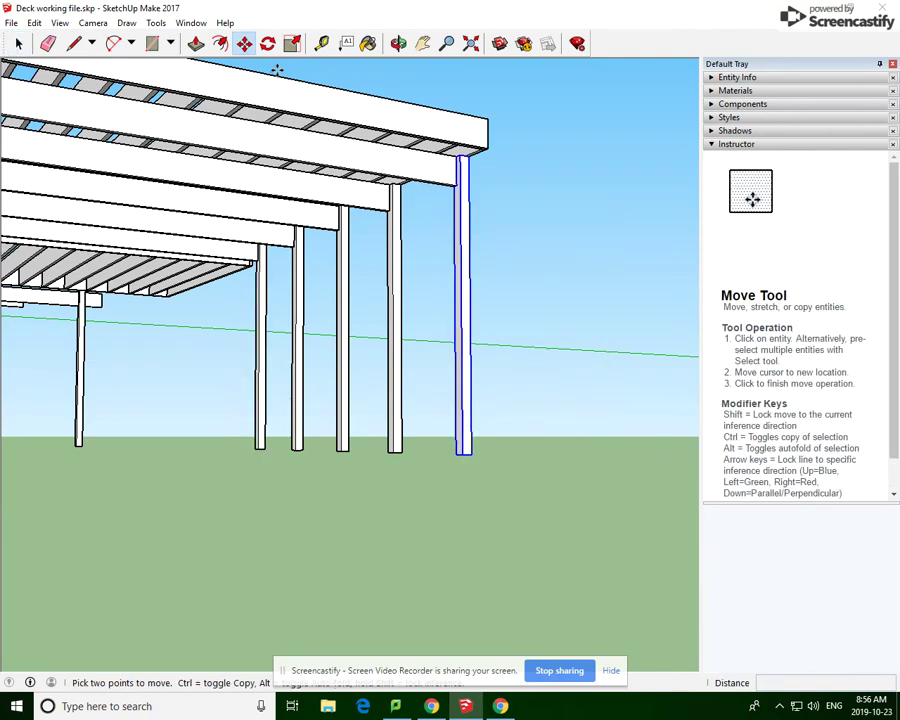
key("ctrl")
left_click(455, 157)
scroll(318, 110, "down", 5)
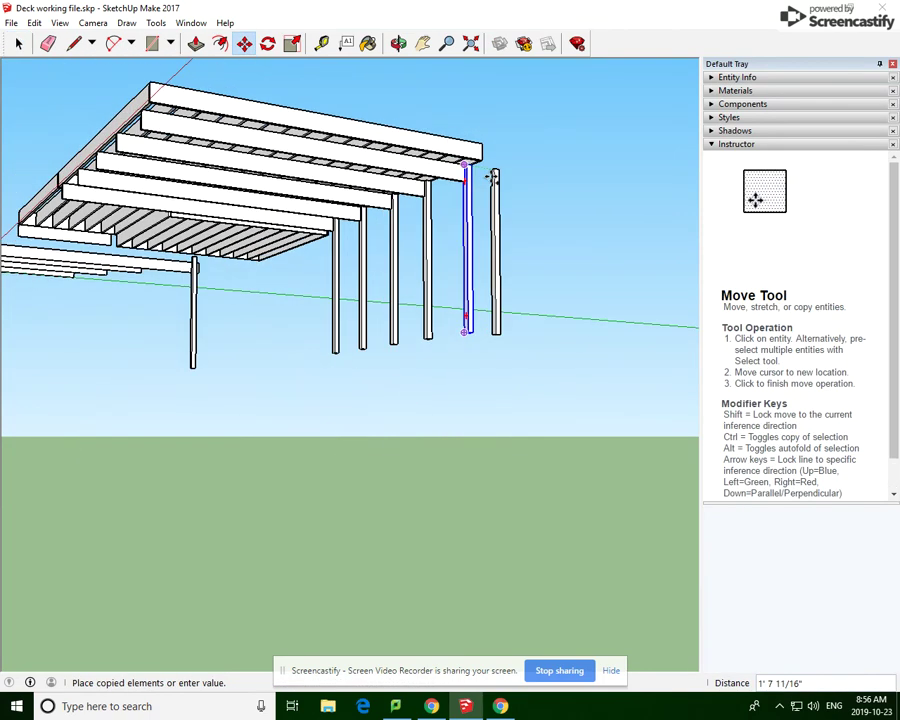
scroll(268, 131, "up", 3)
scroll(268, 131, "up", 4)
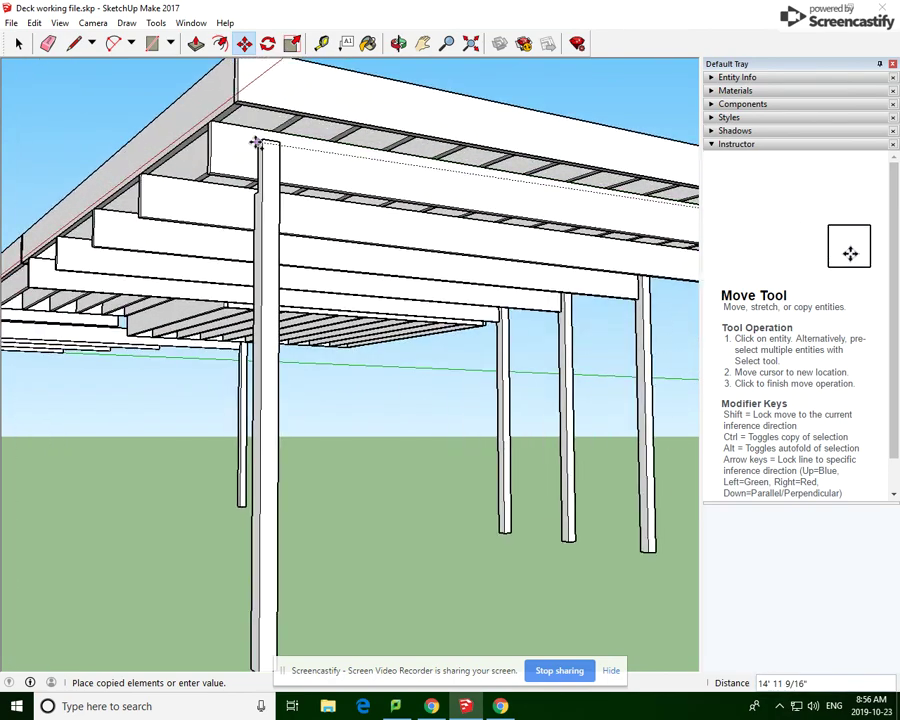
left_click(203, 118)
scroll(81, 110, "down", 3)
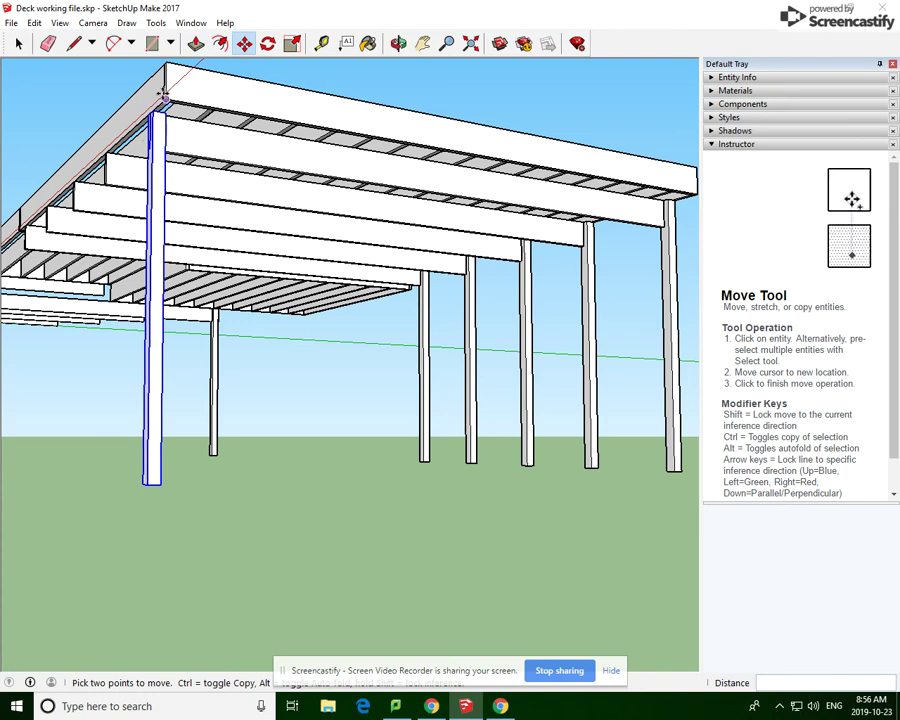
From a side view, measure 4' along the beam from the post's top corner
left_click(398, 43)
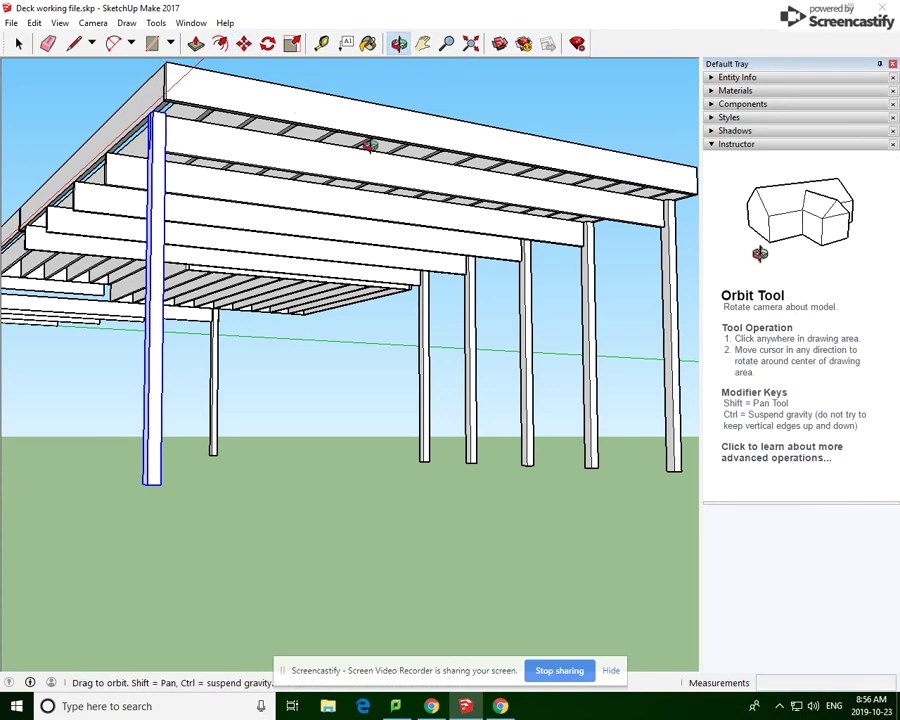
left_click_drag(363, 144, 217, 145)
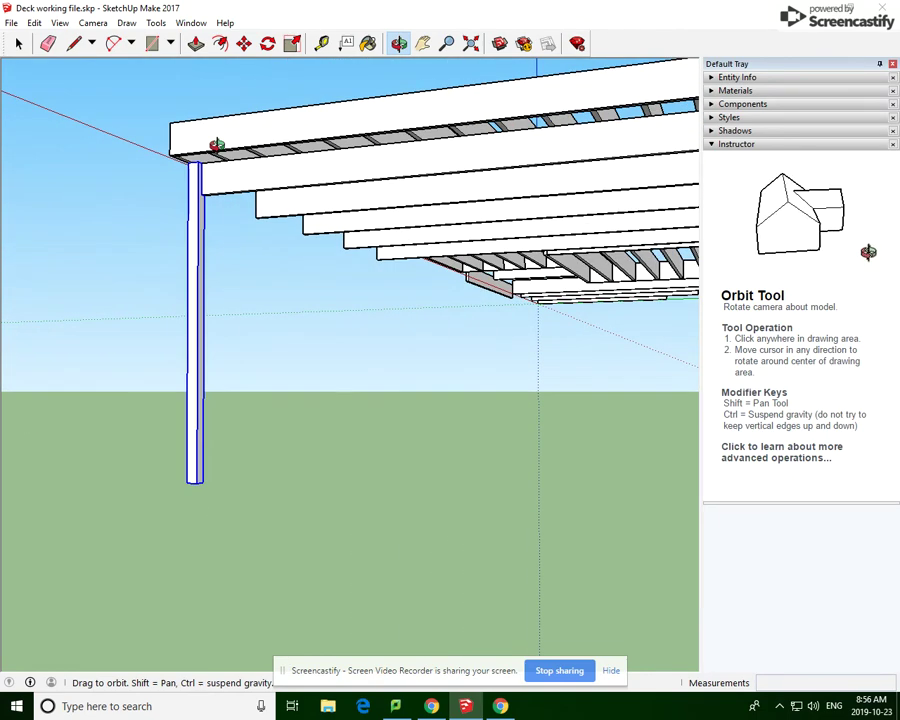
left_click(323, 43)
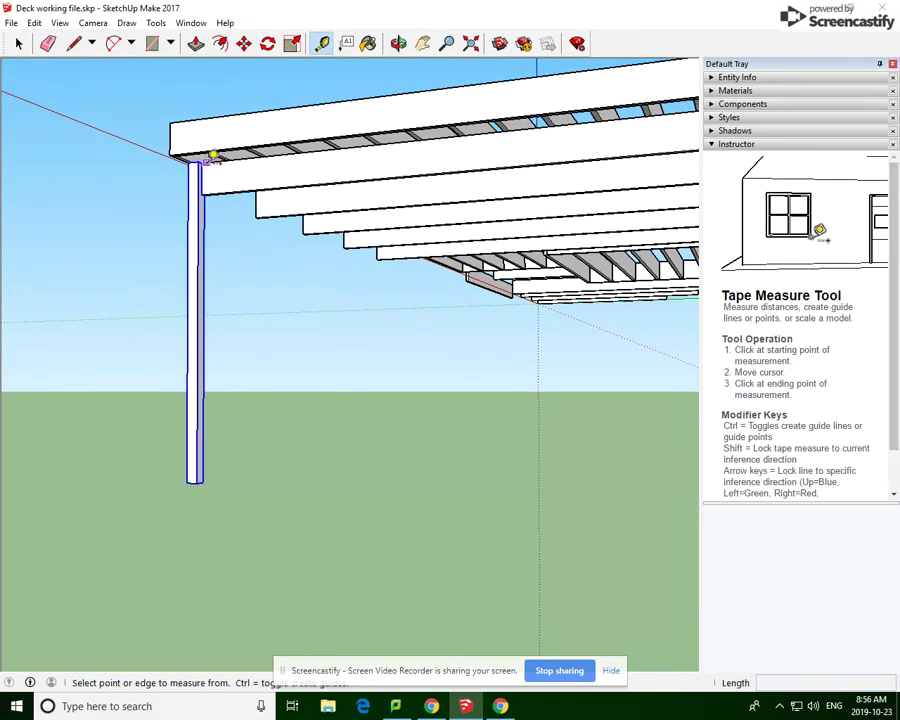
left_click(205, 160)
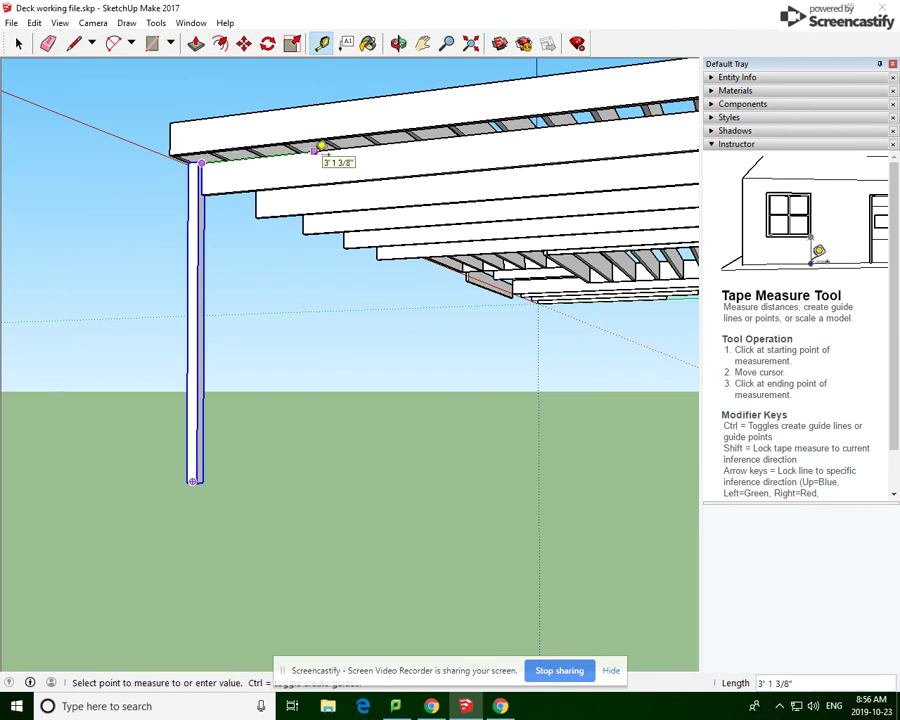
type("4'")
key("Return")
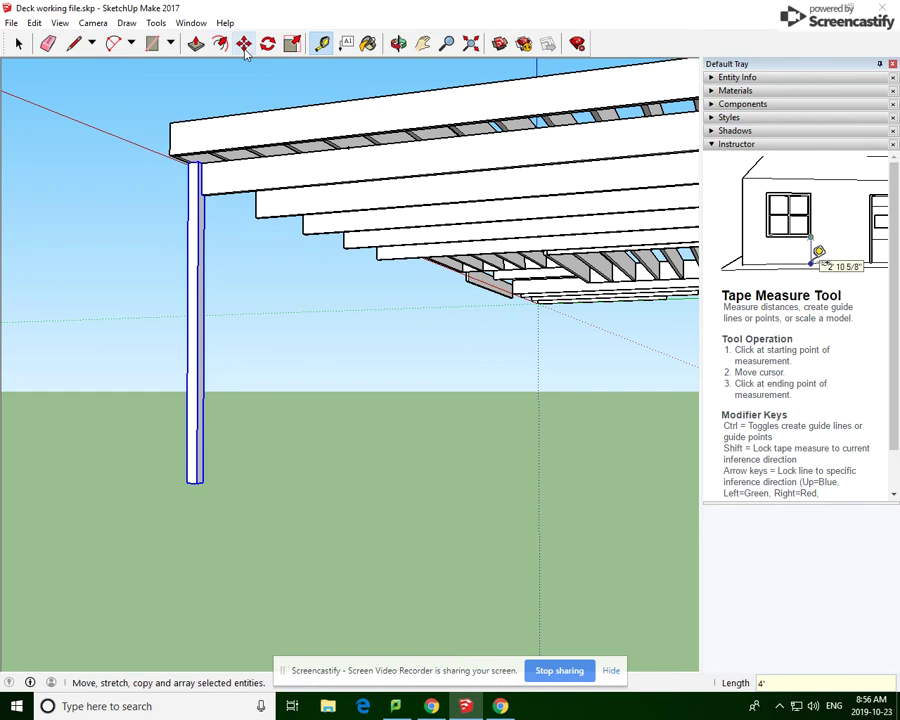
left_click(399, 43)
left_click_drag(420, 120, 554, 185)
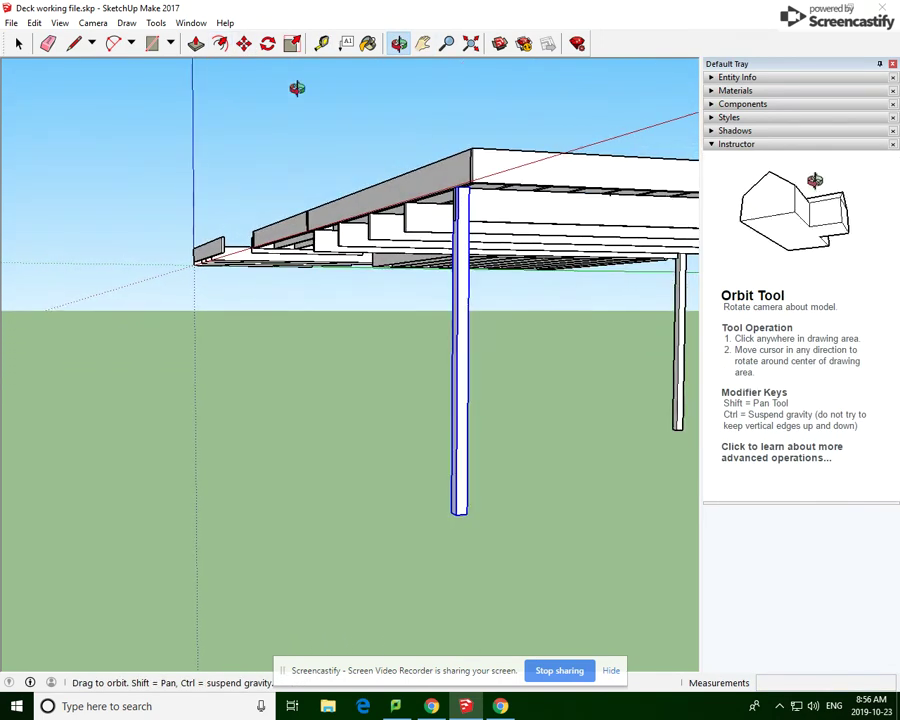
Copy the post under the side beam roughly 4' along from the corner post
left_click(244, 43)
scroll(452, 174, "up", 4)
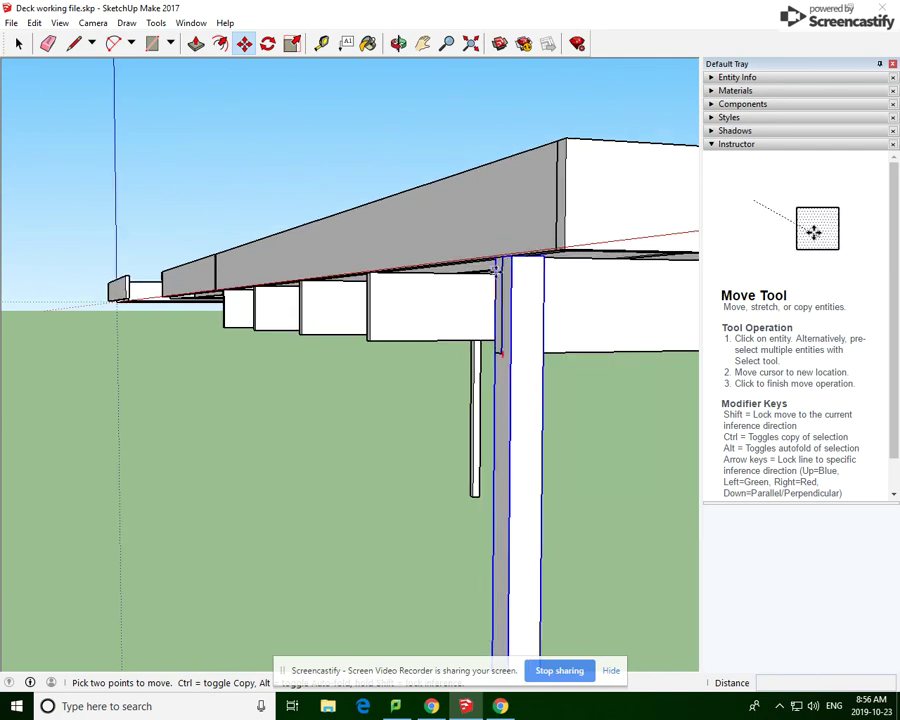
scroll(507, 266, "up", 2)
key("ctrl")
left_click(507, 257)
scroll(311, 244, "down", 5)
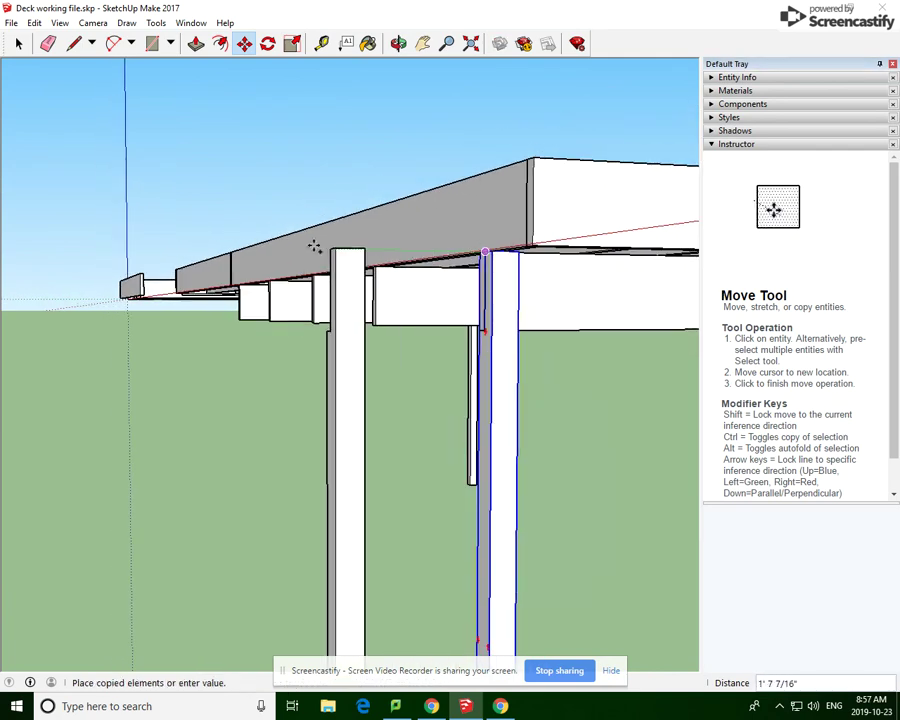
scroll(440, 255, "up", 6)
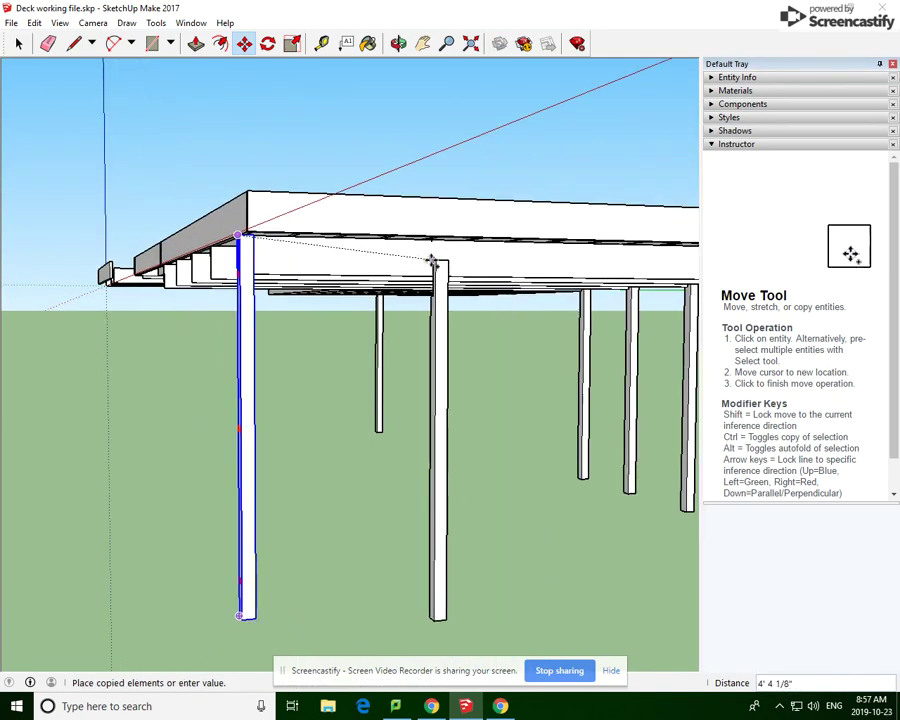
scroll(449, 232, "up", 2)
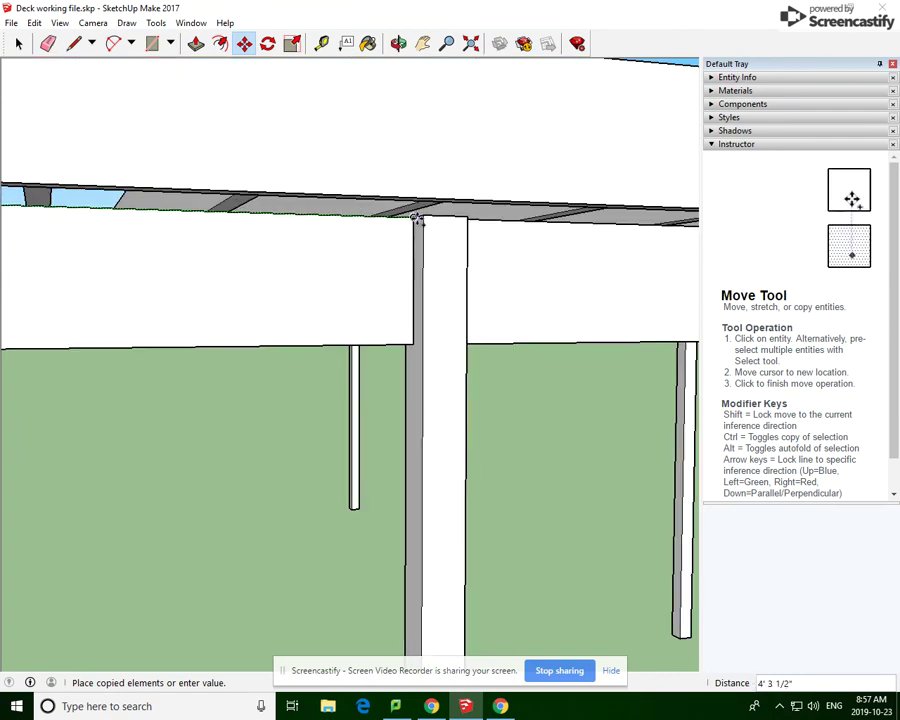
left_click(424, 216)
scroll(28, 204, "down", 6)
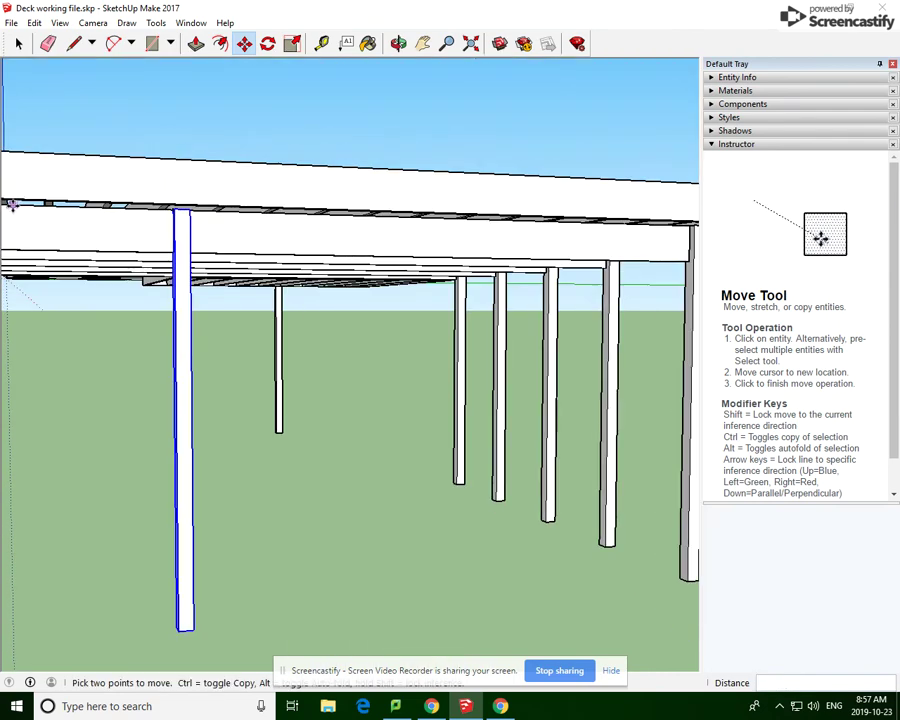
scroll(528, 253, "up", 3)
scroll(528, 253, "up", 4)
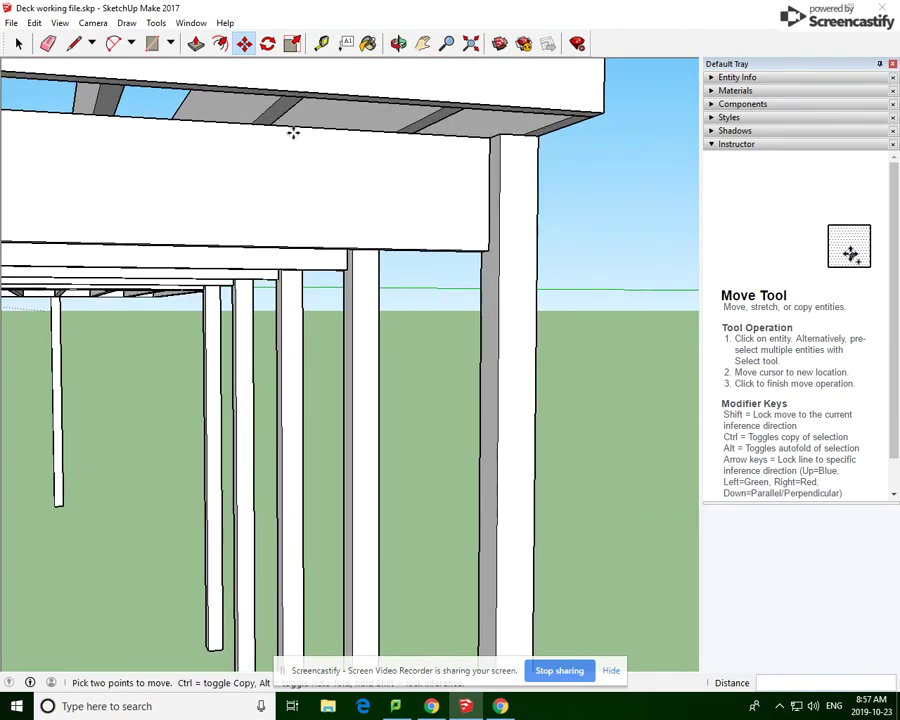
left_click(321, 43)
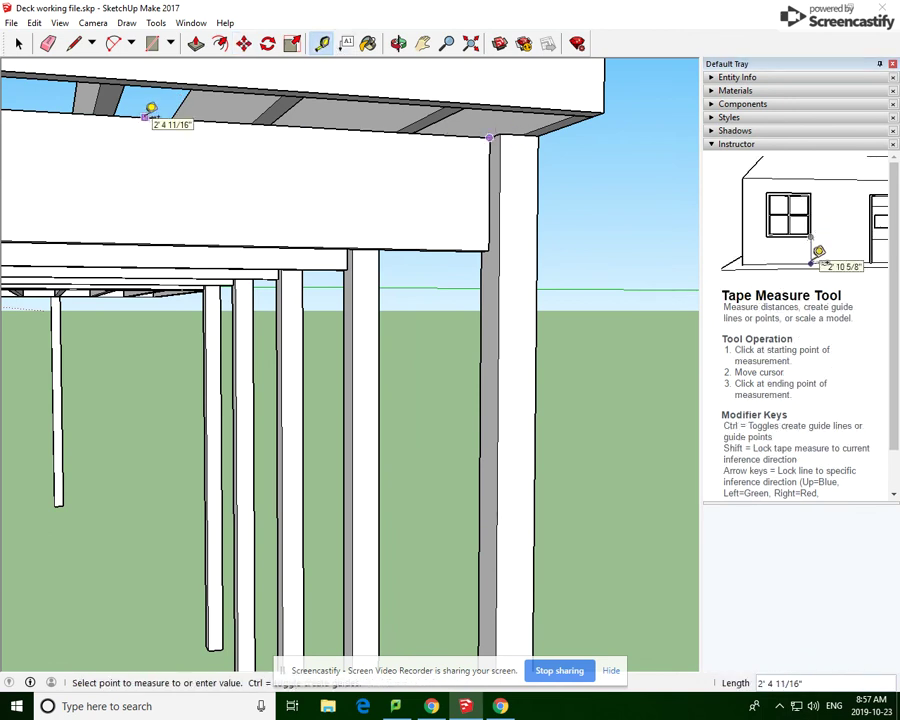
Mark a 4' guide along the beam and view the post row from the side
type("4")
key("Return")
scroll(151, 108, "down", 5)
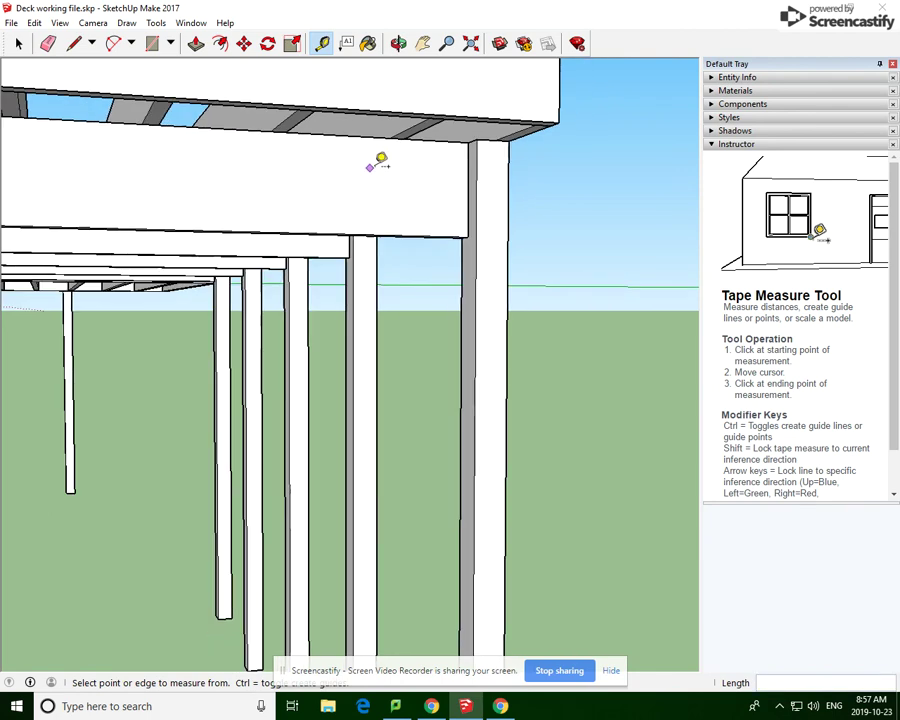
middle_click_drag(530, 184, 560, 195)
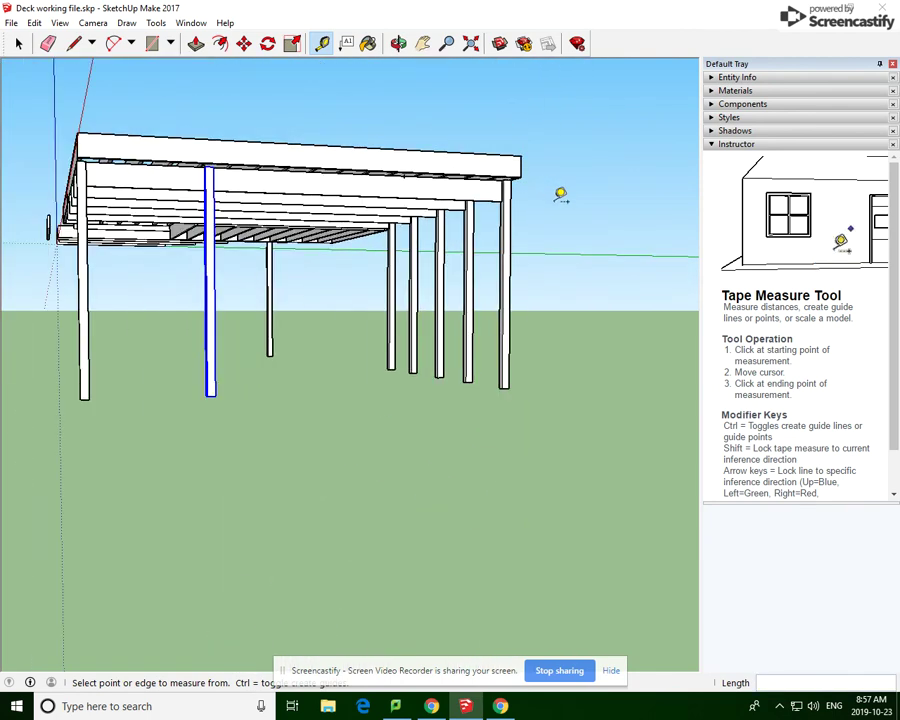
Copy the post under the beam about 7' 5" from its source post
left_click(244, 43)
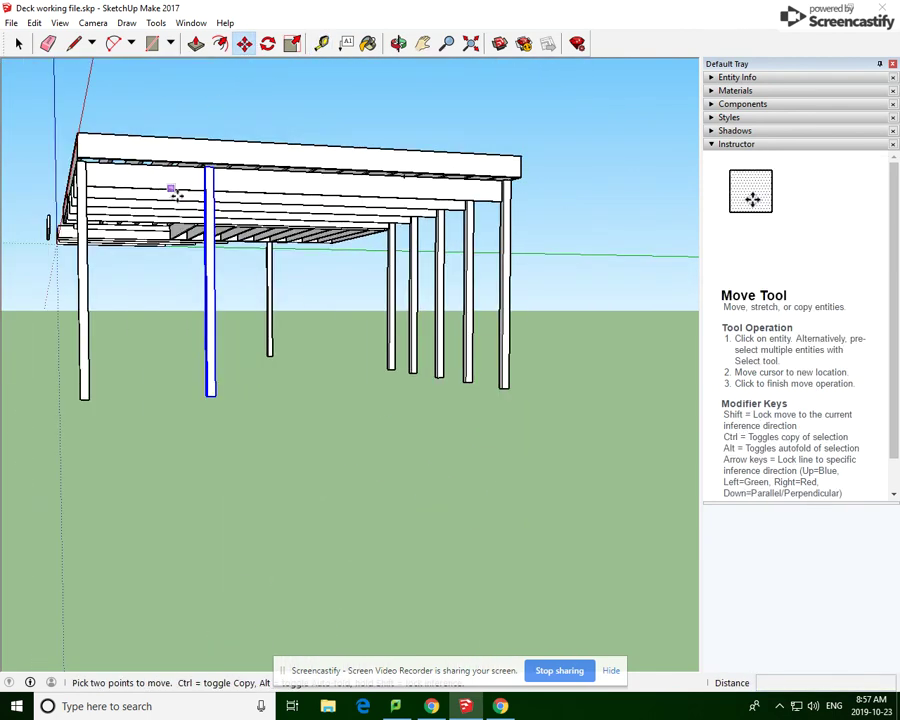
scroll(215, 185, "up", 5)
scroll(215, 185, "up", 1)
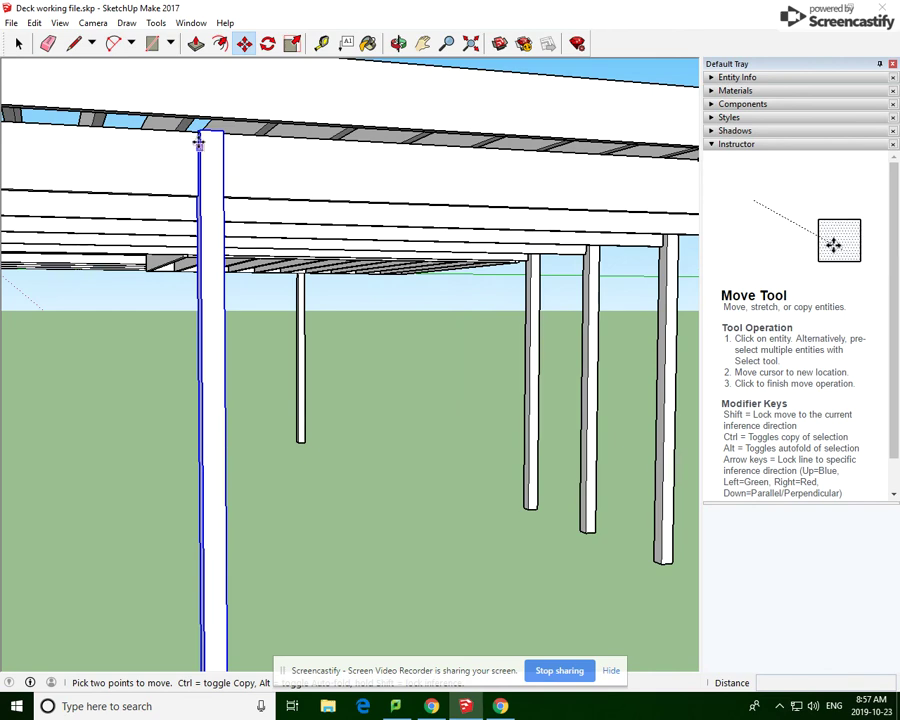
left_click(399, 45)
left_click_drag(390, 90, 424, 179)
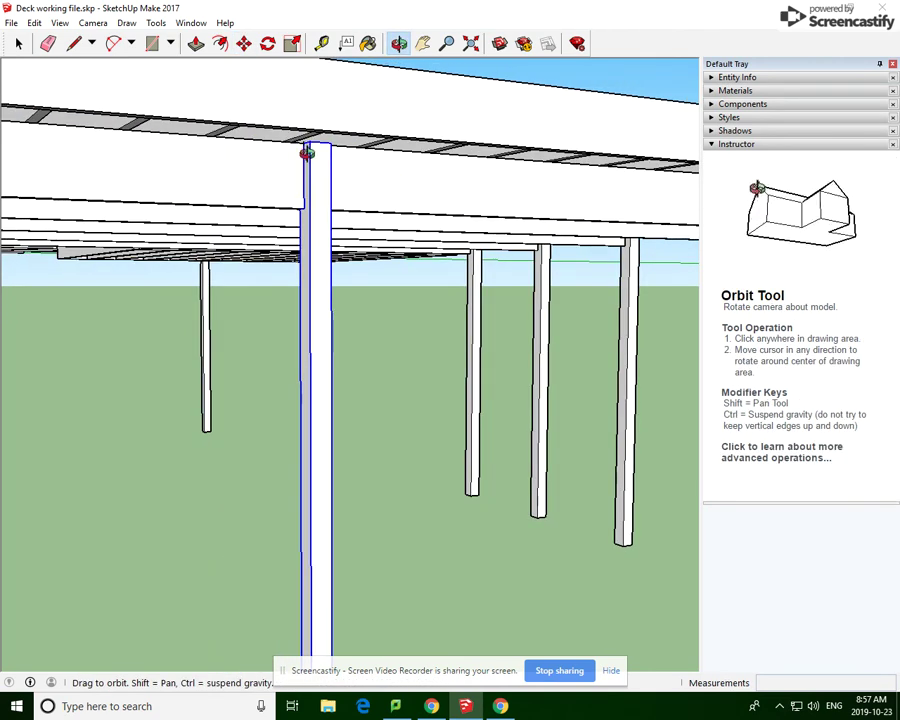
left_click(244, 43)
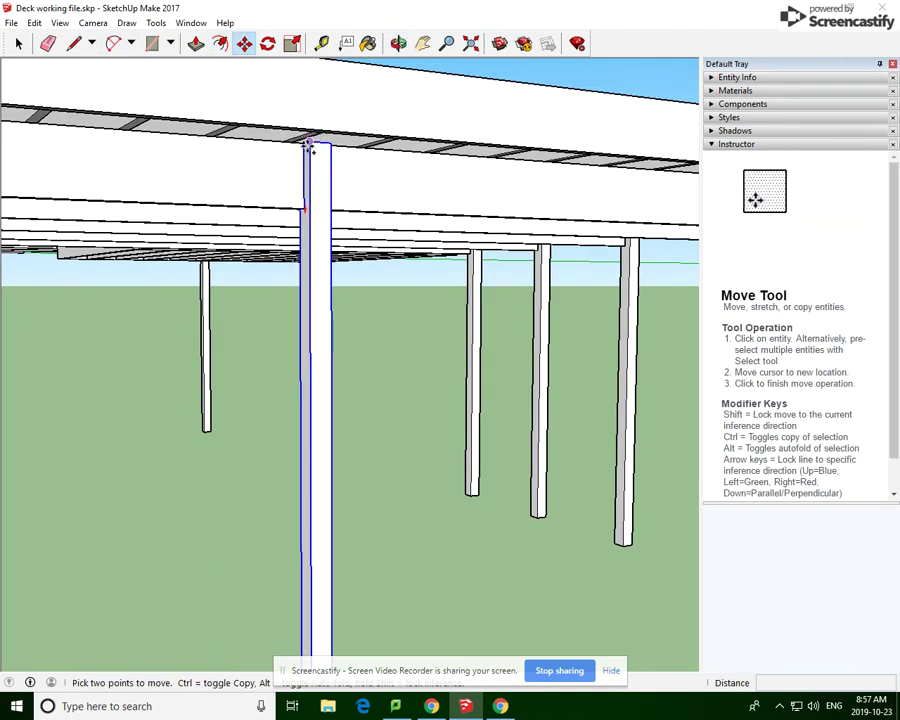
left_click(305, 147)
key("ctrl")
scroll(140, 156, "down", 4)
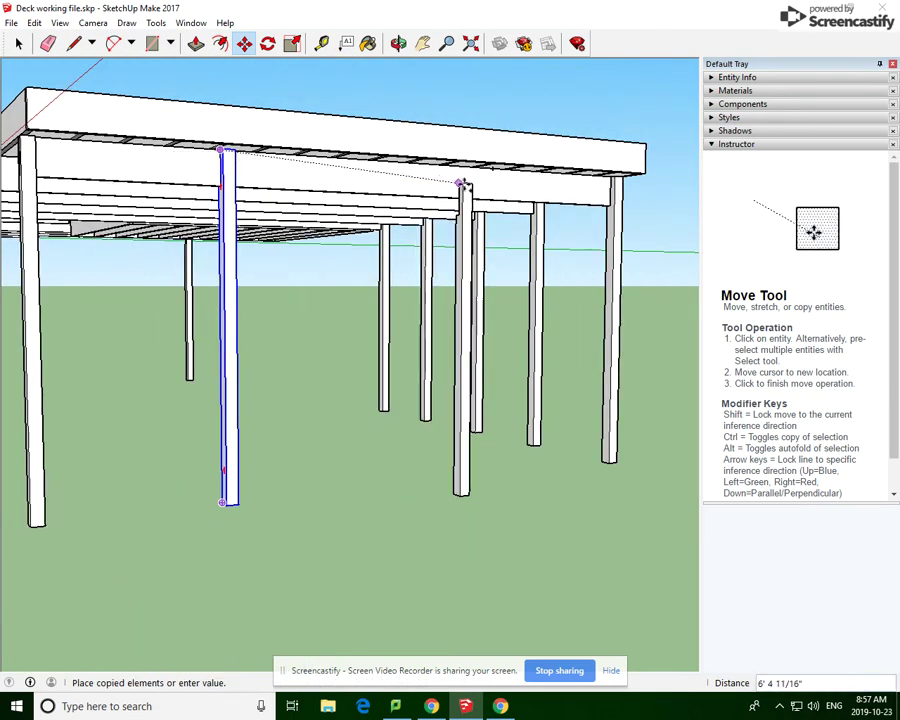
scroll(512, 175, "up", 5)
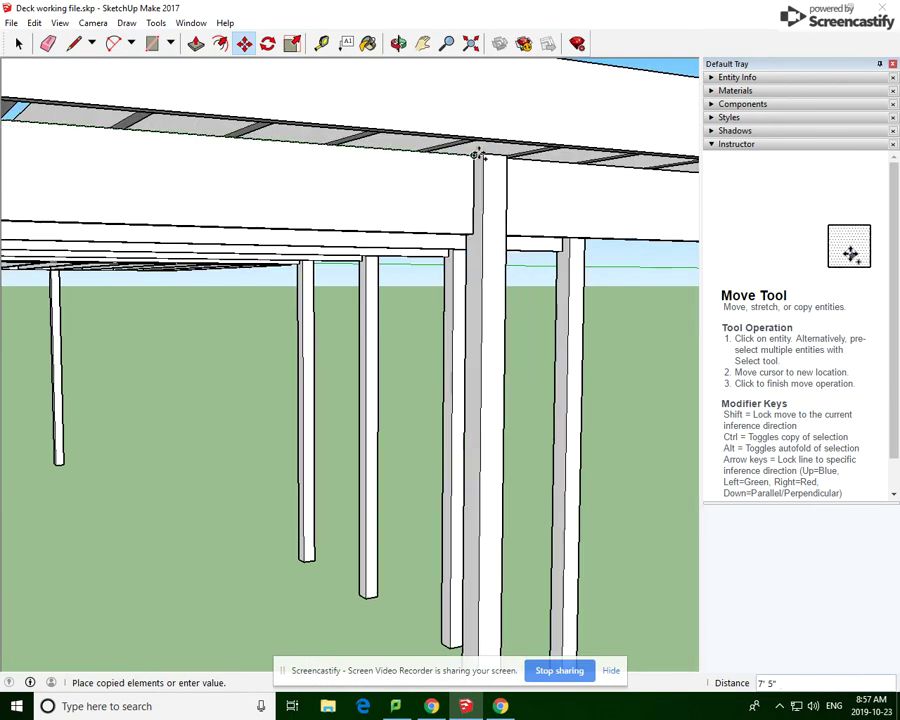
left_click(478, 152)
scroll(524, 182, "down", 4)
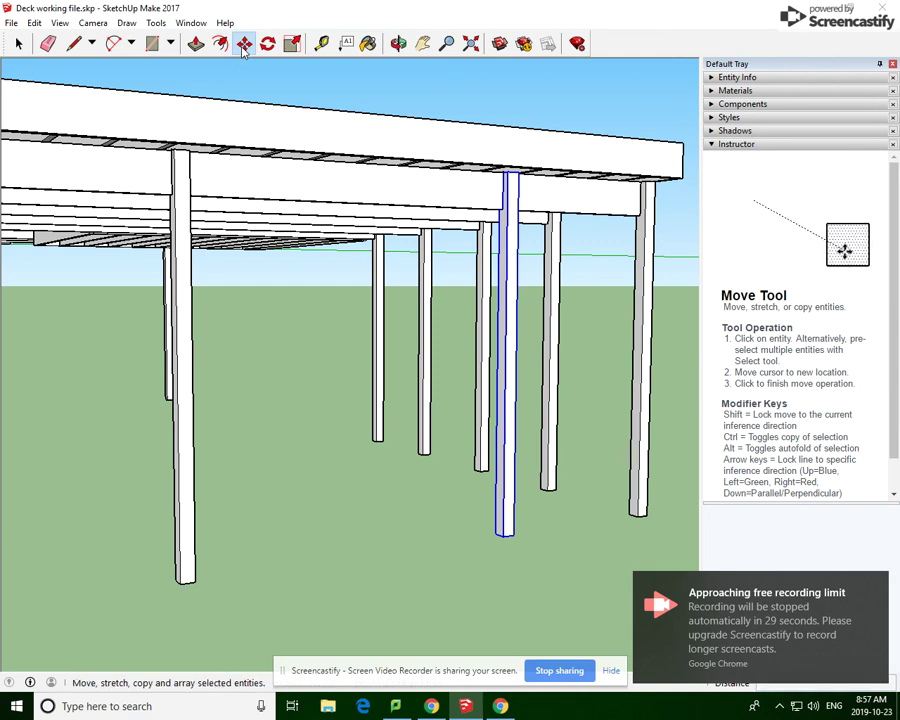
Place another post copy under the beam 3' 7 1/16" from its source to fill the gap
left_click(503, 176)
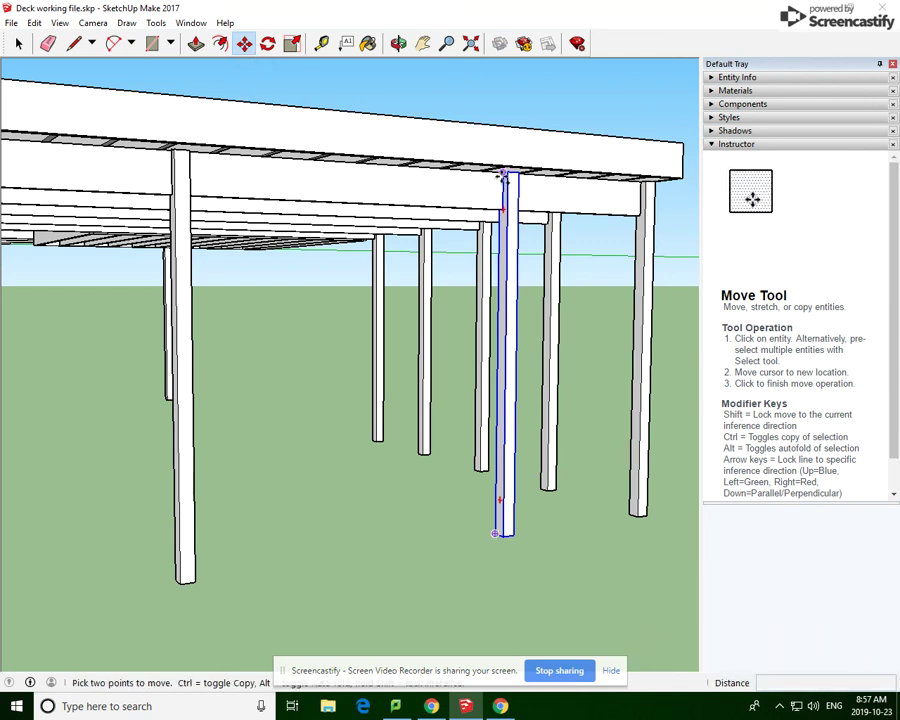
key("ctrl")
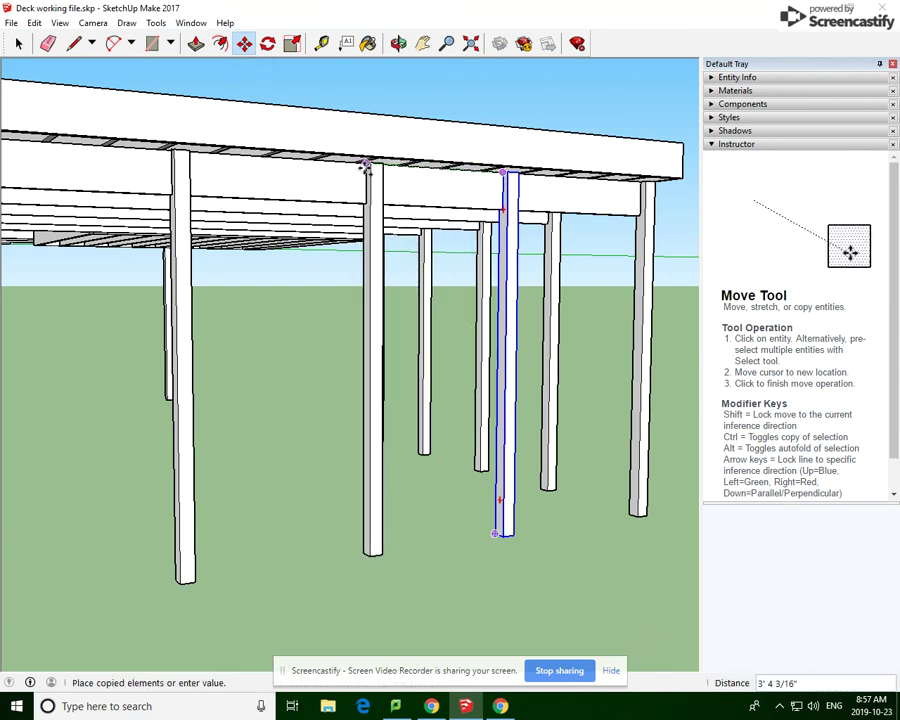
left_click(358, 167)
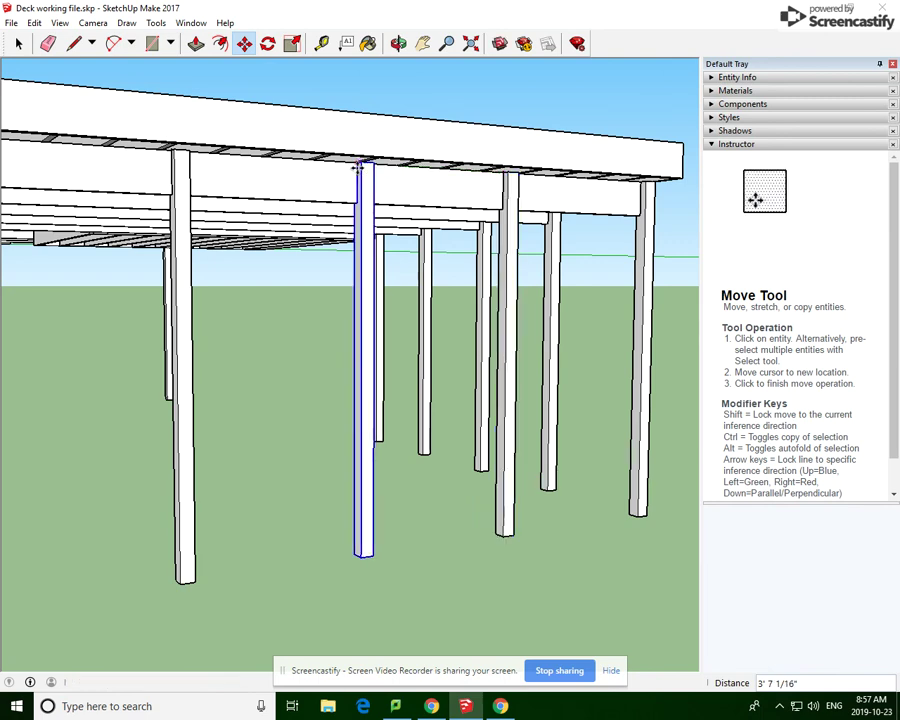
scroll(358, 167, "down", 5)
left_click(18, 43)
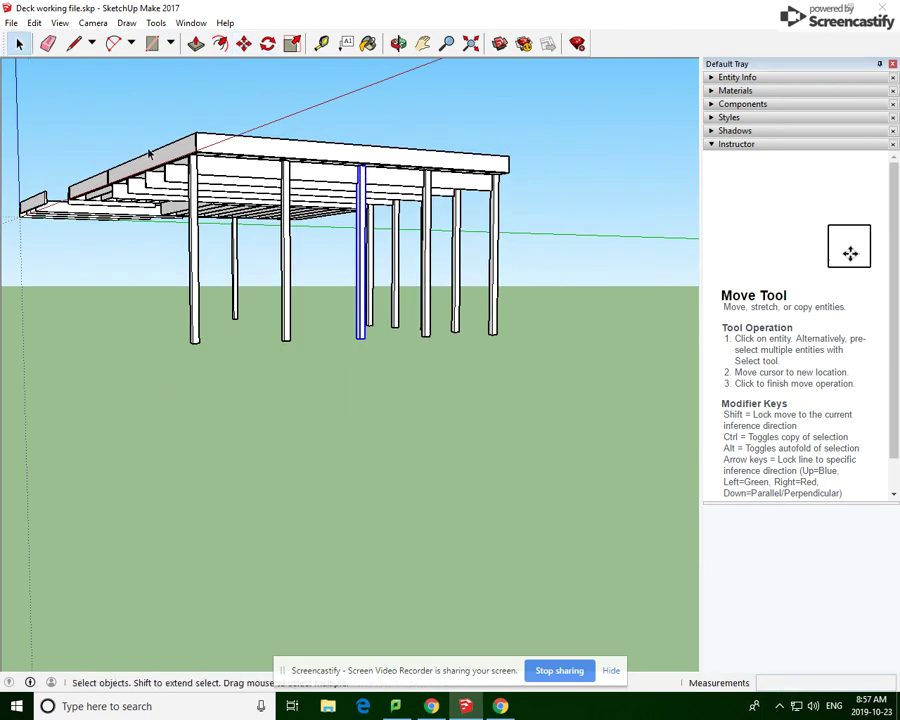